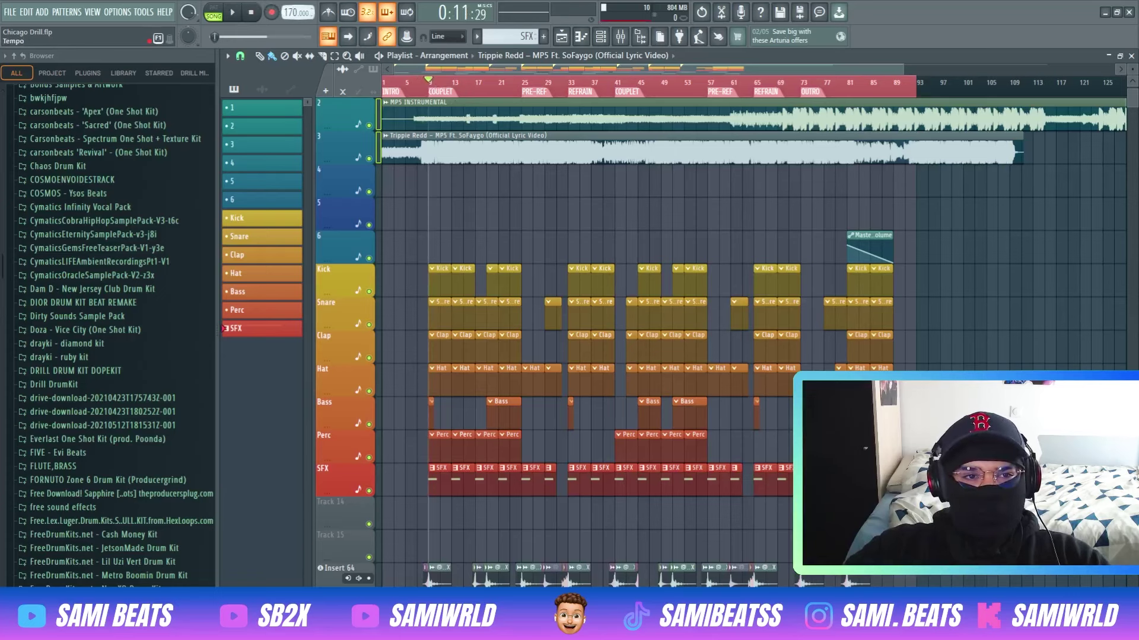
Step: Set the project tempo to 150 BPM and check where the two audio clips end in the playlist
{"action": "left_click_drag", "start_coordinate": [292, 13], "coordinate": [292, 24]}
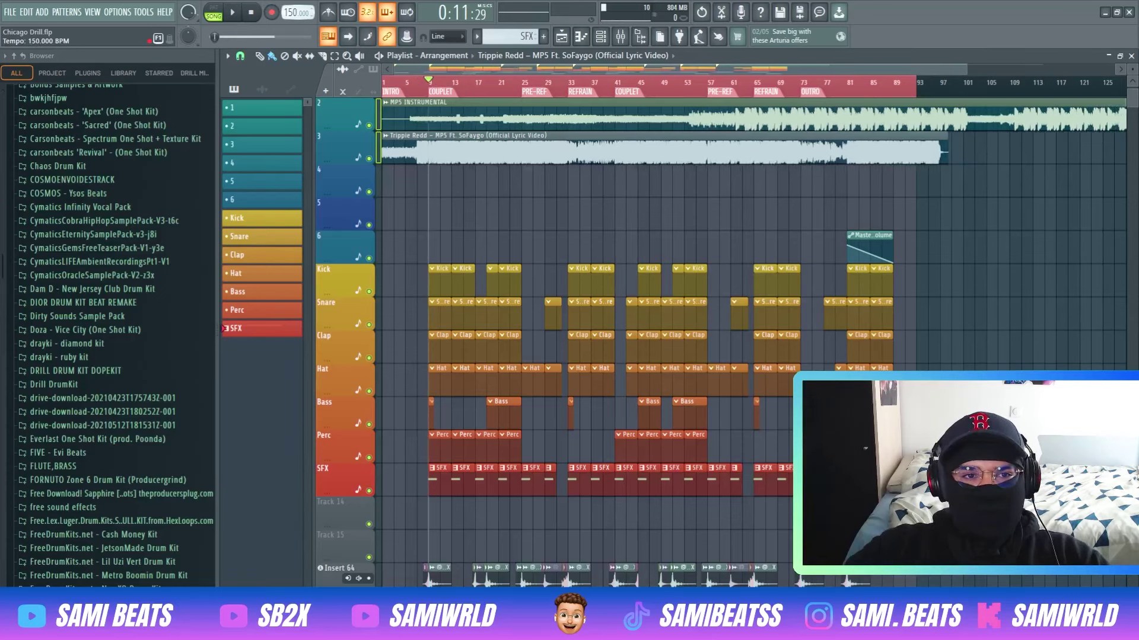
{"action": "key", "text": "Return"}
{"action": "scroll", "coordinate": [681, 117], "scroll_direction": "right", "scroll_amount": 5}
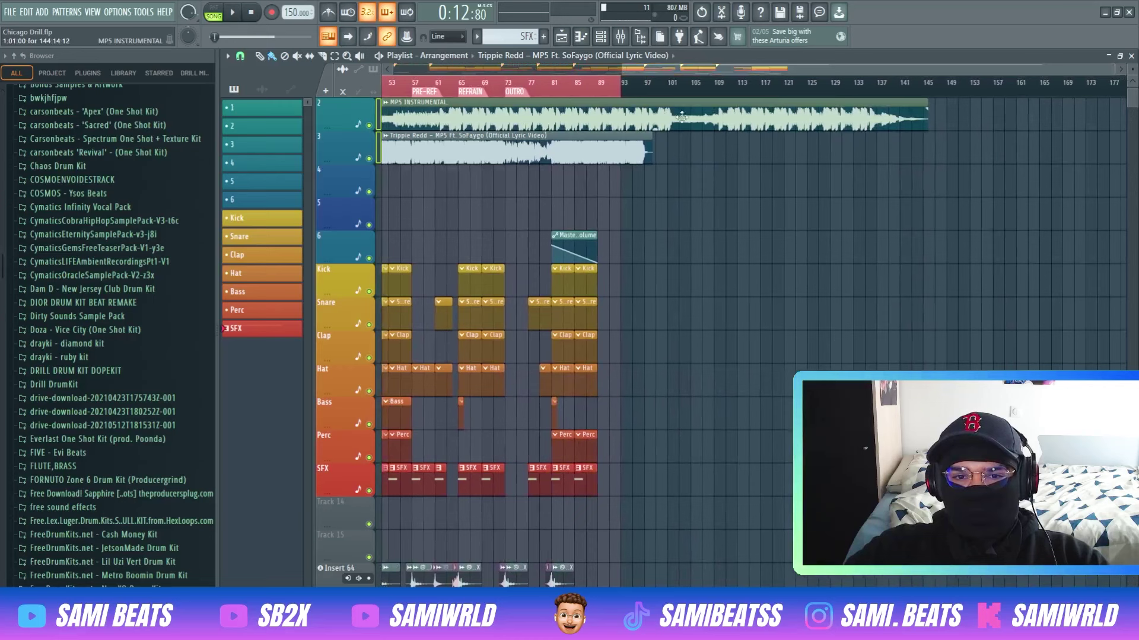
{"action": "scroll", "coordinate": [593, 107], "scroll_direction": "left", "scroll_amount": 5}
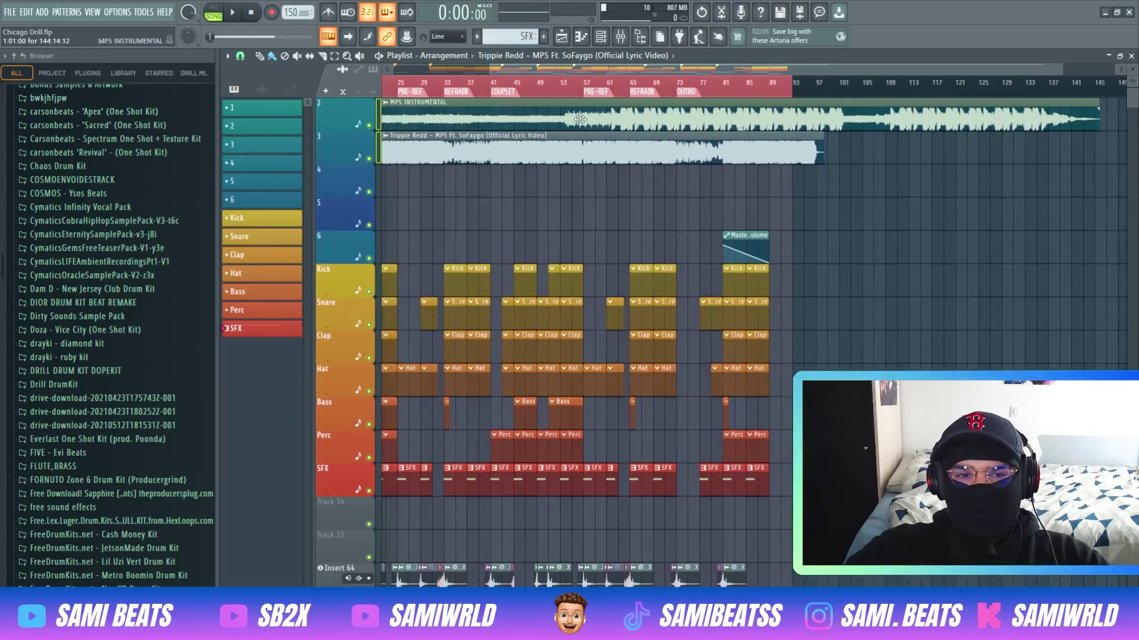
{"action": "scroll", "coordinate": [525, 78], "scroll_direction": "left", "scroll_amount": 4}
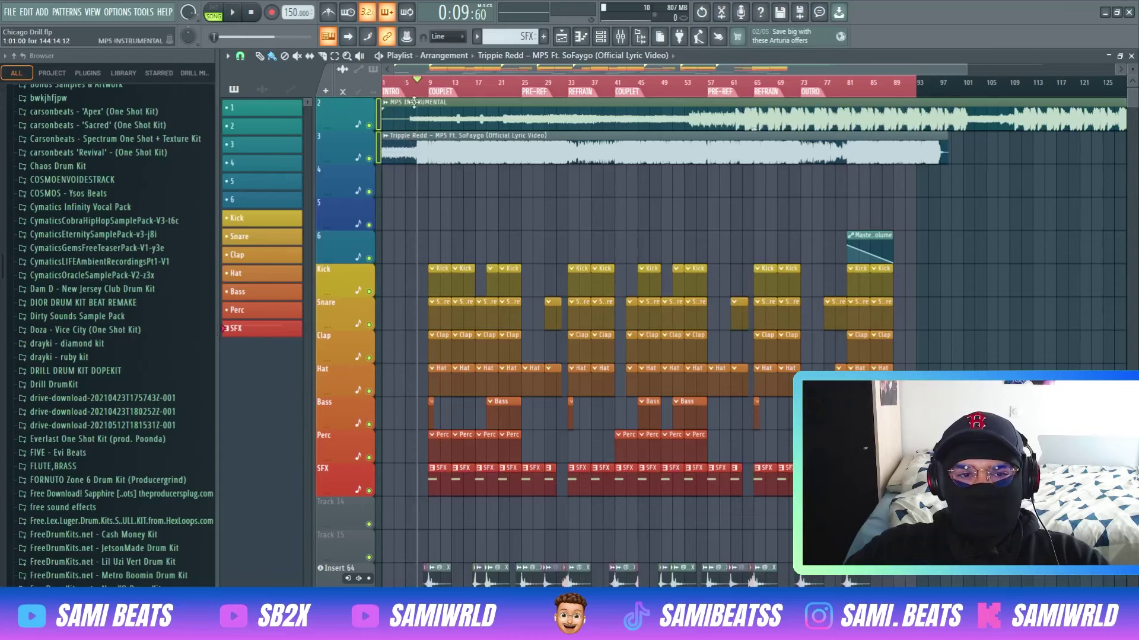
Step: Add a marker named LA at the end of the Trippie Redd clip and one named LA 2 at the end of MP5 INSTRUMENTAL
{"action": "left_click_drag", "start_coordinate": [442, 65], "coordinate": [962, 97]}
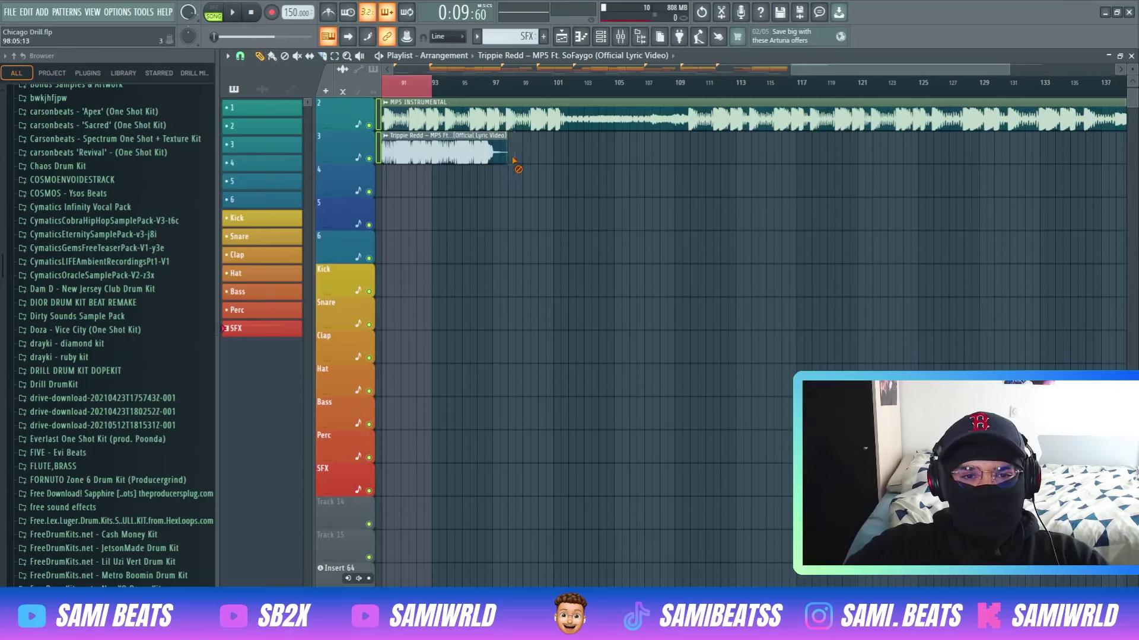
{"action": "left_click", "coordinate": [515, 85]}
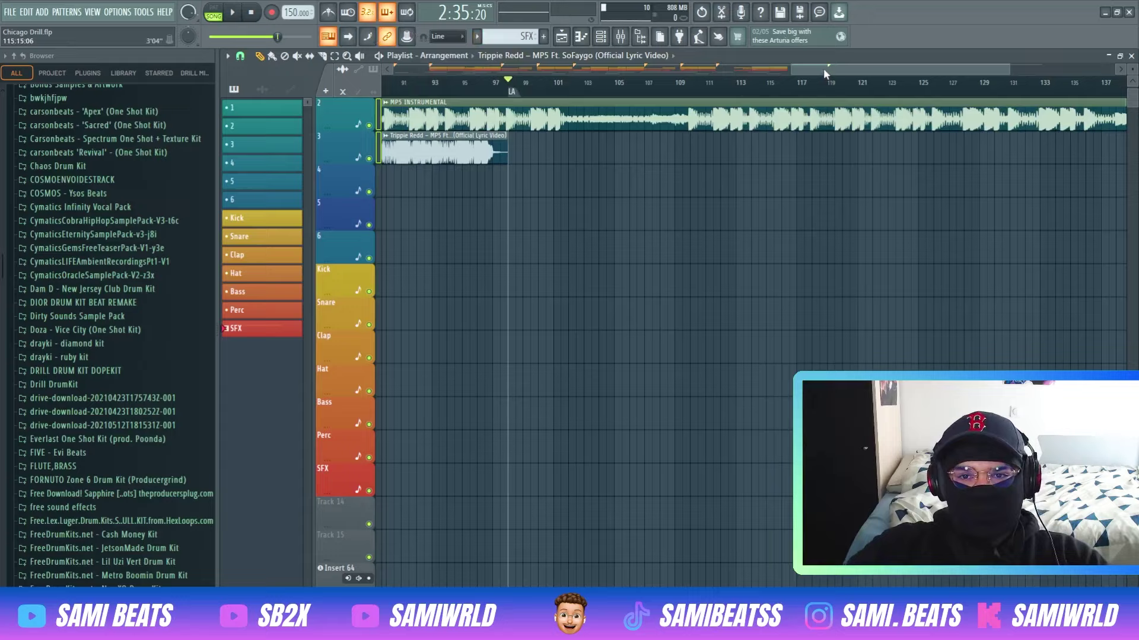
{"action": "scroll", "coordinate": [826, 71], "scroll_direction": "down", "scroll_amount": 5}
{"action": "left_click_drag", "start_coordinate": [826, 90], "coordinate": [810, 126]}
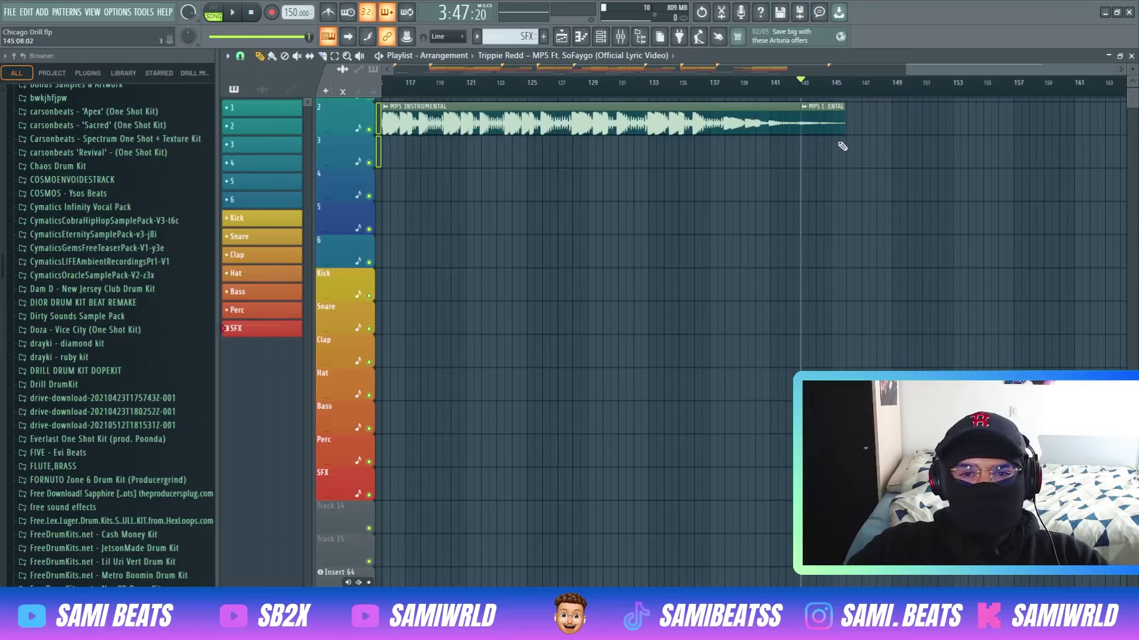
{"action": "right_click", "coordinate": [831, 127]}
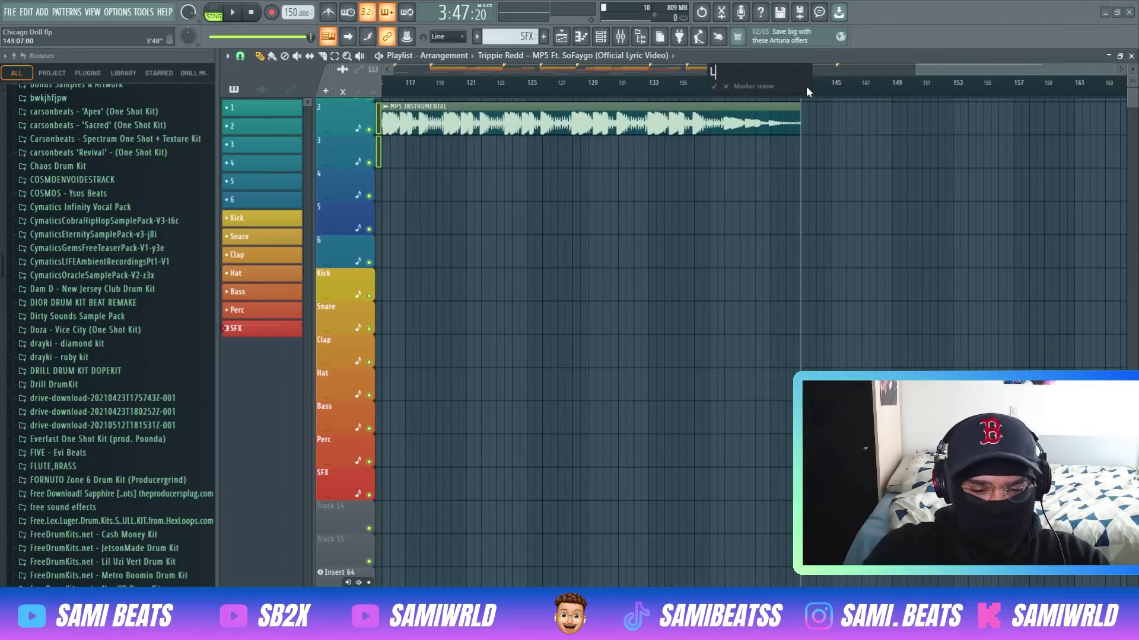
Step: Raise the project tempo to 167 BPM and lengthen the shortened Bass pattern clips to span their full sections
{"action": "left_click_drag", "start_coordinate": [917, 69], "coordinate": [246, 92]}
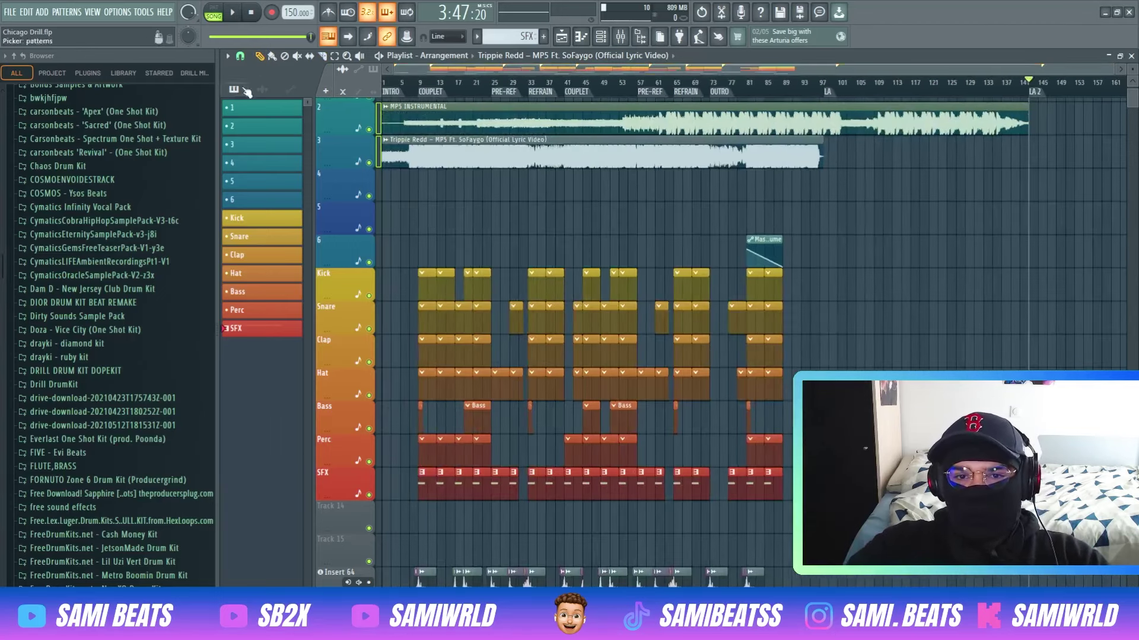
{"action": "left_click_drag", "start_coordinate": [289, 10], "coordinate": [289, 3]}
{"action": "left_click", "coordinate": [582, 343]}
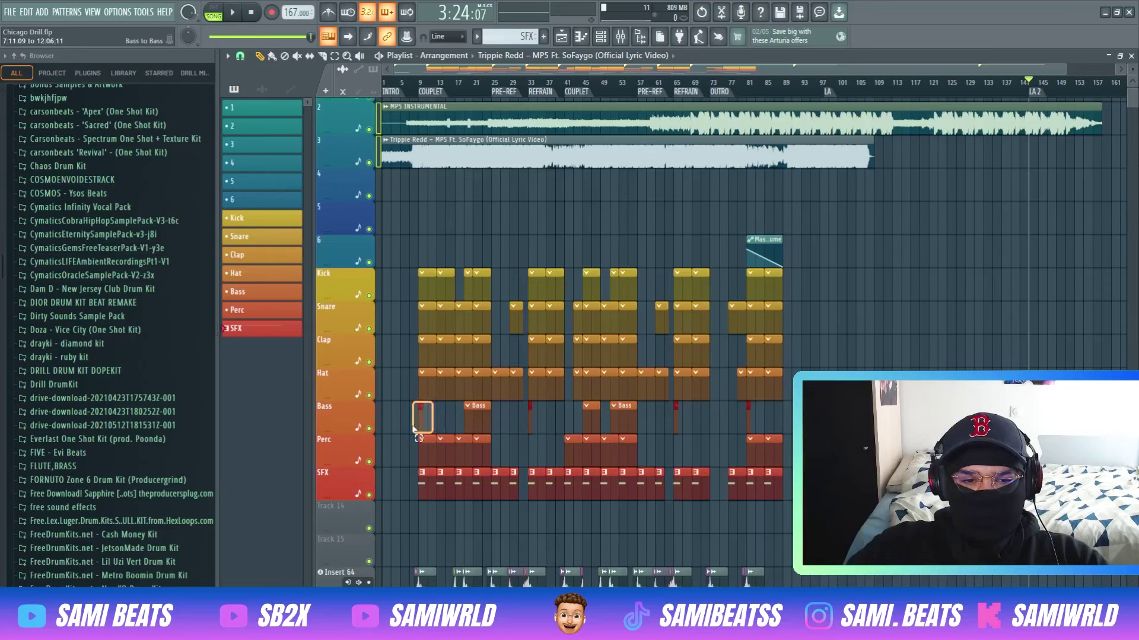
Step: Stretch the Trippie Redd audio clip so that it ends at the LA marker
{"action": "scroll", "coordinate": [935, 134], "scroll_direction": "right", "scroll_amount": 3}
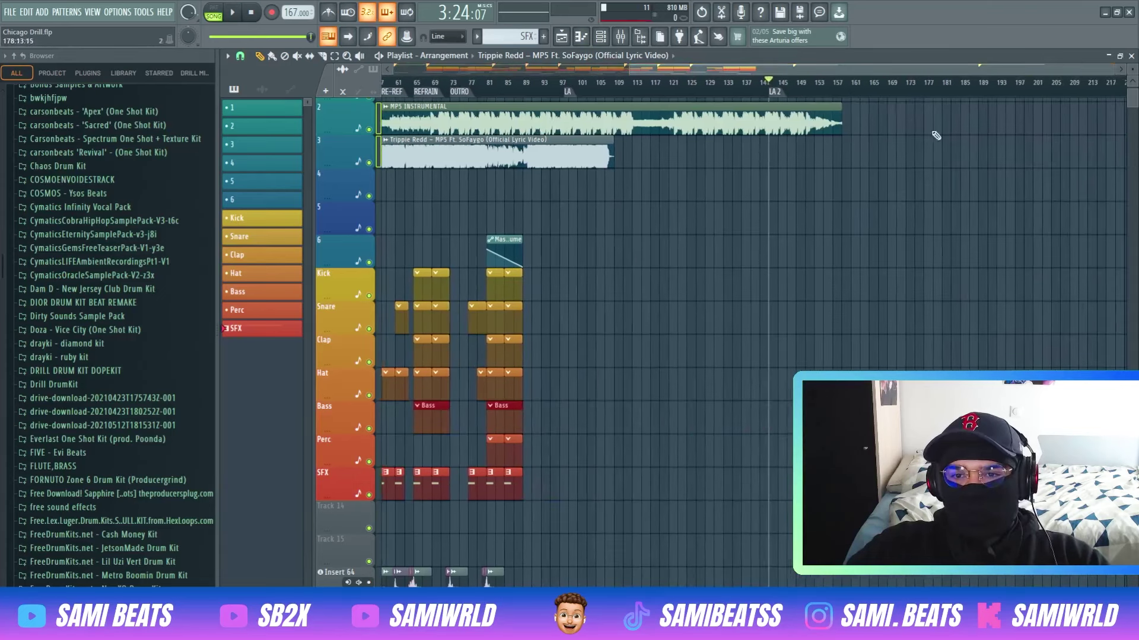
{"action": "scroll", "coordinate": [935, 135], "scroll_direction": "up", "scroll_amount": 1}
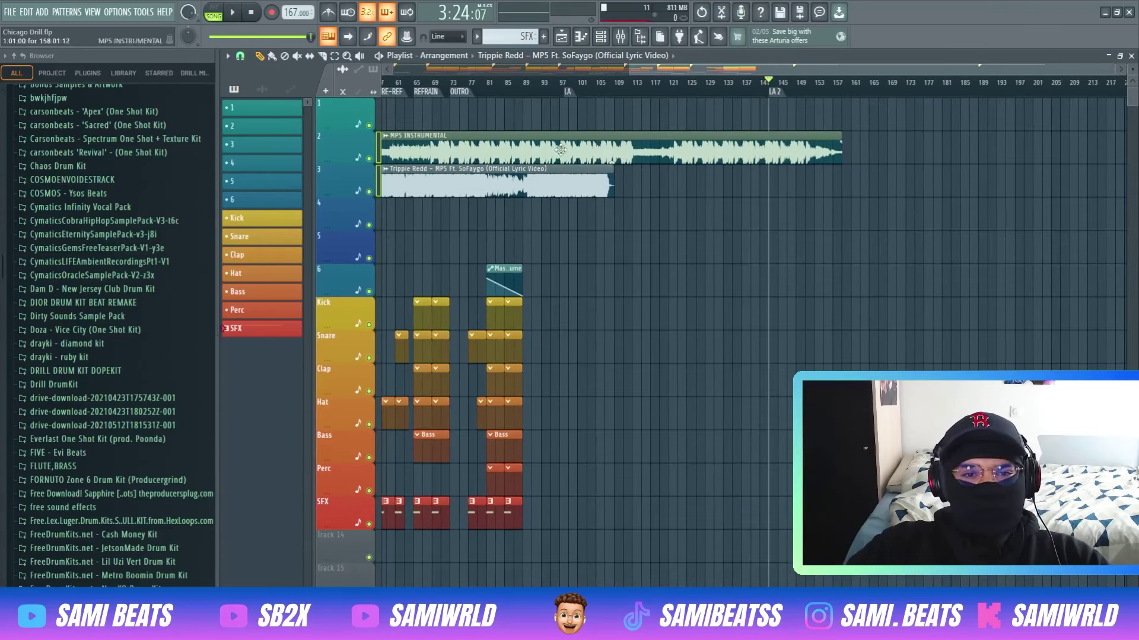
{"action": "left_click_drag", "start_coordinate": [617, 173], "coordinate": [562, 173]}
Step: Turn off grid snapping and fit the end of the MP5 INSTRUMENTAL clip exactly to the LA 2 marker
{"action": "left_click_drag", "start_coordinate": [1112, 69], "coordinate": [900, 83]}
{"action": "left_click_drag", "start_coordinate": [906, 71], "coordinate": [1040, 73]}
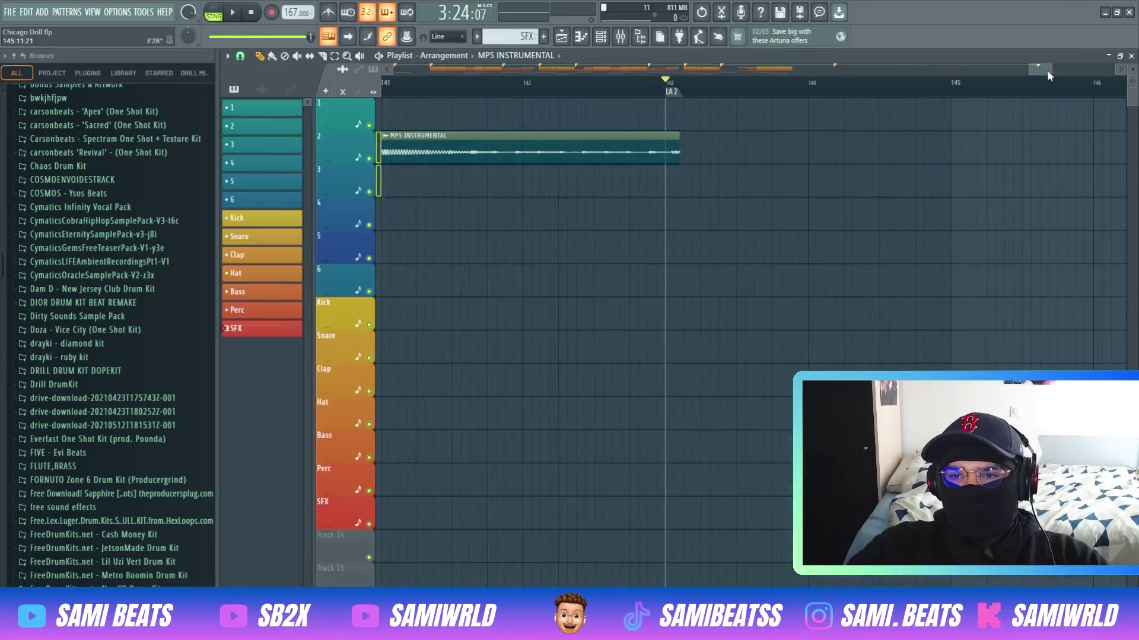
{"action": "left_click", "coordinate": [240, 56]}
{"action": "left_click", "coordinate": [249, 113]}
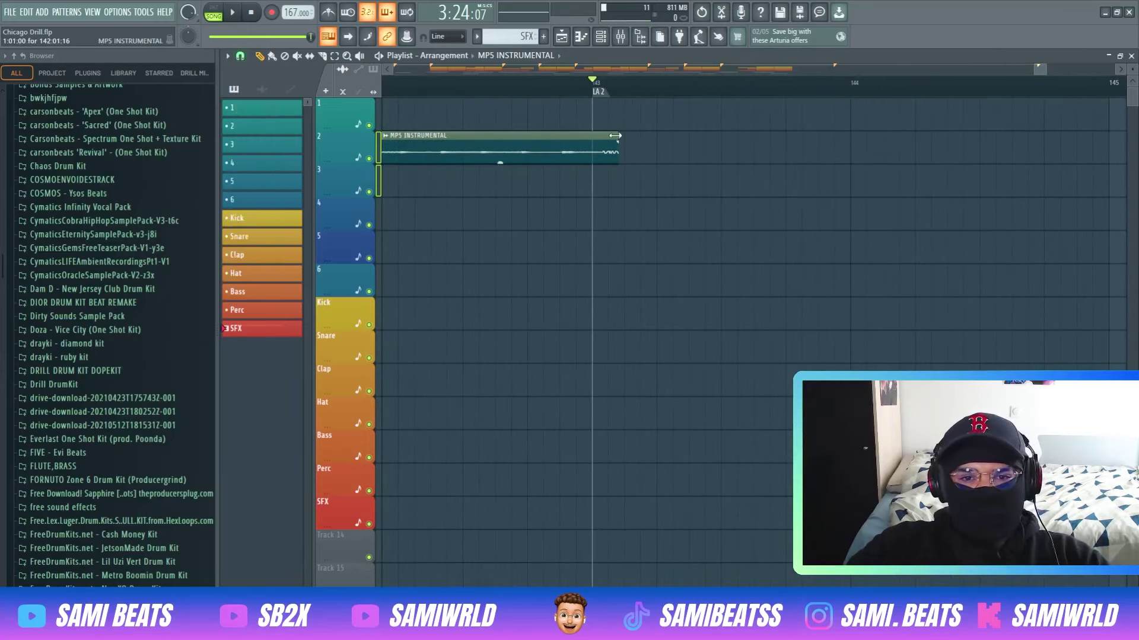
{"action": "left_click_drag", "start_coordinate": [615, 135], "coordinate": [591, 138]}
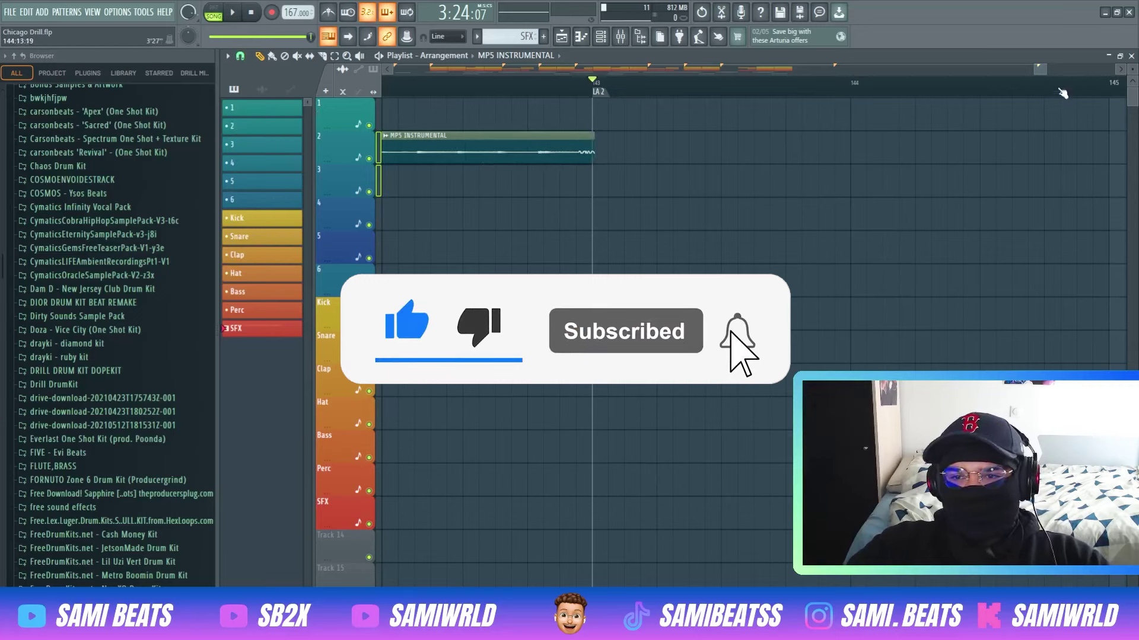
{"action": "left_click_drag", "start_coordinate": [1044, 70], "coordinate": [1038, 70]}
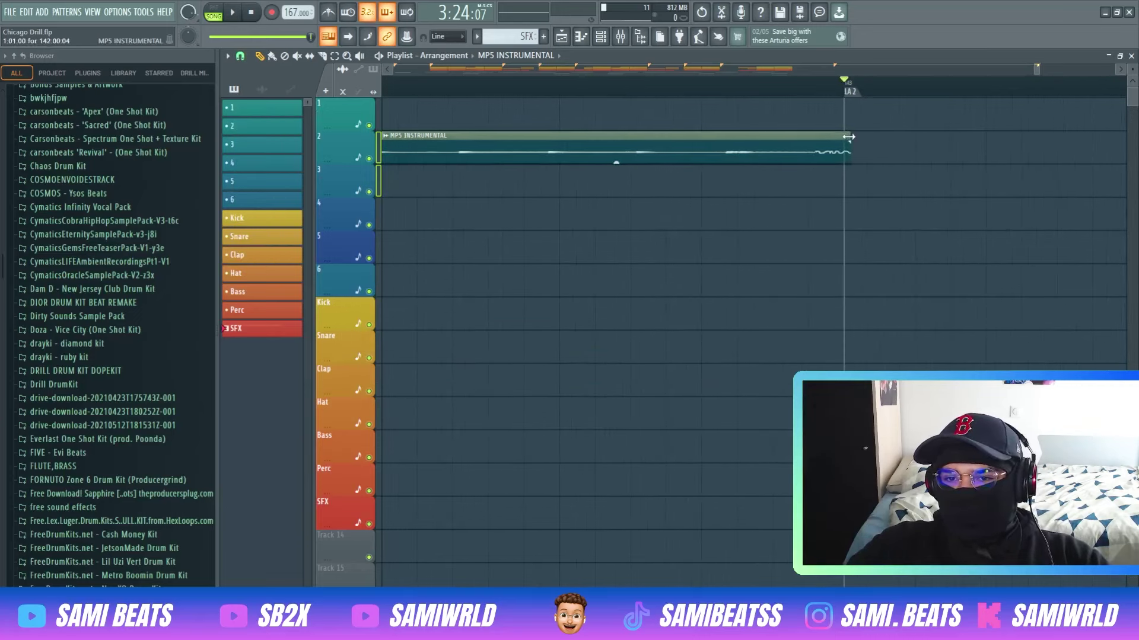
{"action": "mouse_move", "coordinate": [841, 136]}
{"action": "left_mouse_down"}
{"action": "mouse_move", "coordinate": [853, 141]}
{"action": "mouse_move", "coordinate": [837, 136]}
{"action": "left_mouse_up"}
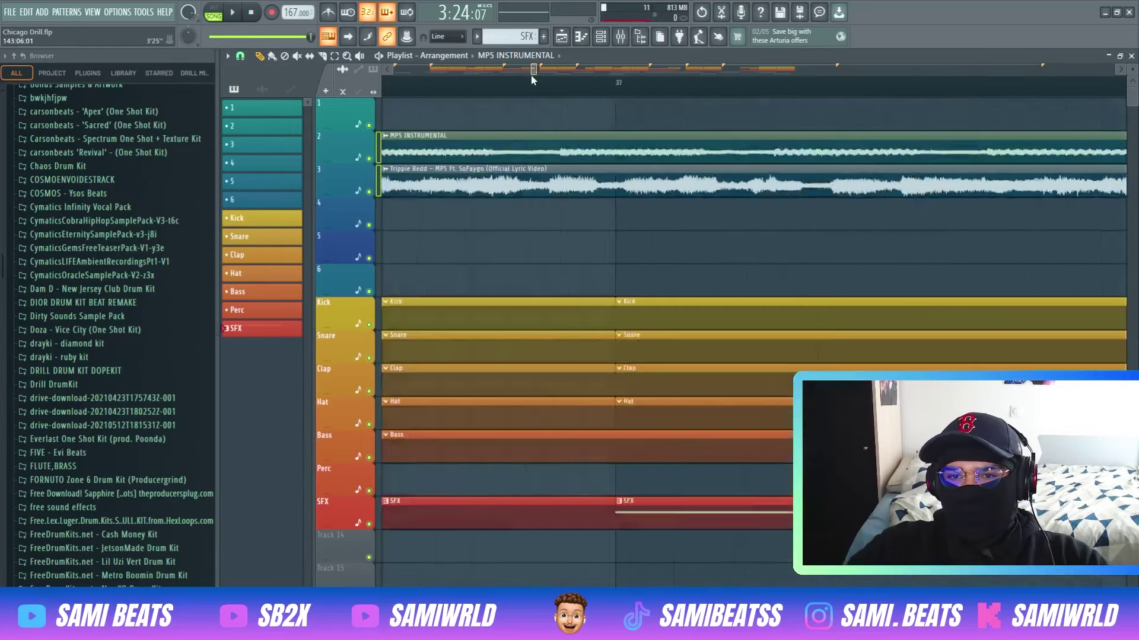
Step: Restore grid snapping and set the time-stretching mode of the MP5 INSTRUMENTAL clip to Auto
{"action": "left_click_drag", "start_coordinate": [531, 72], "coordinate": [662, 72]}
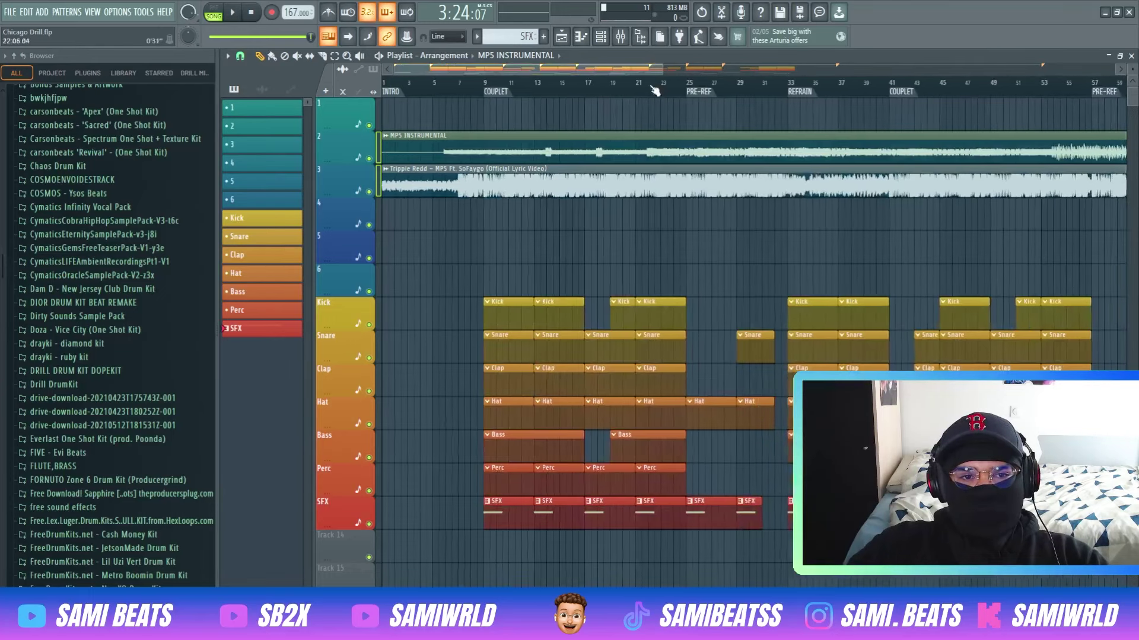
{"action": "left_click", "coordinate": [240, 56]}
{"action": "left_click", "coordinate": [252, 96]}
{"action": "double_click", "coordinate": [408, 137]}
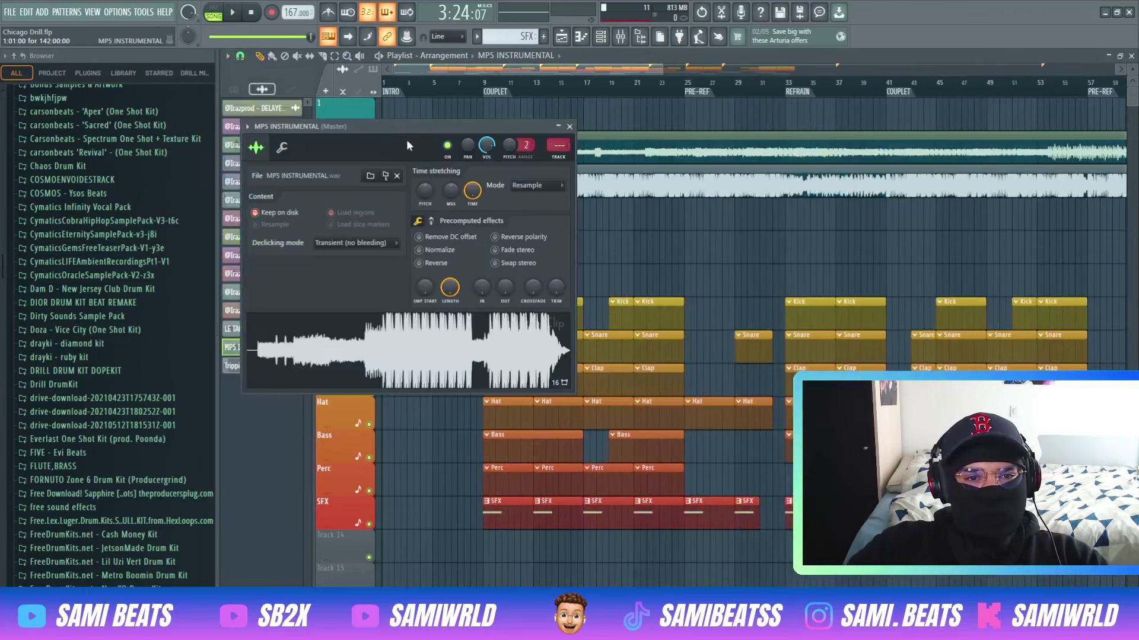
{"action": "left_click", "coordinate": [541, 185]}
{"action": "left_click", "coordinate": [561, 200]}
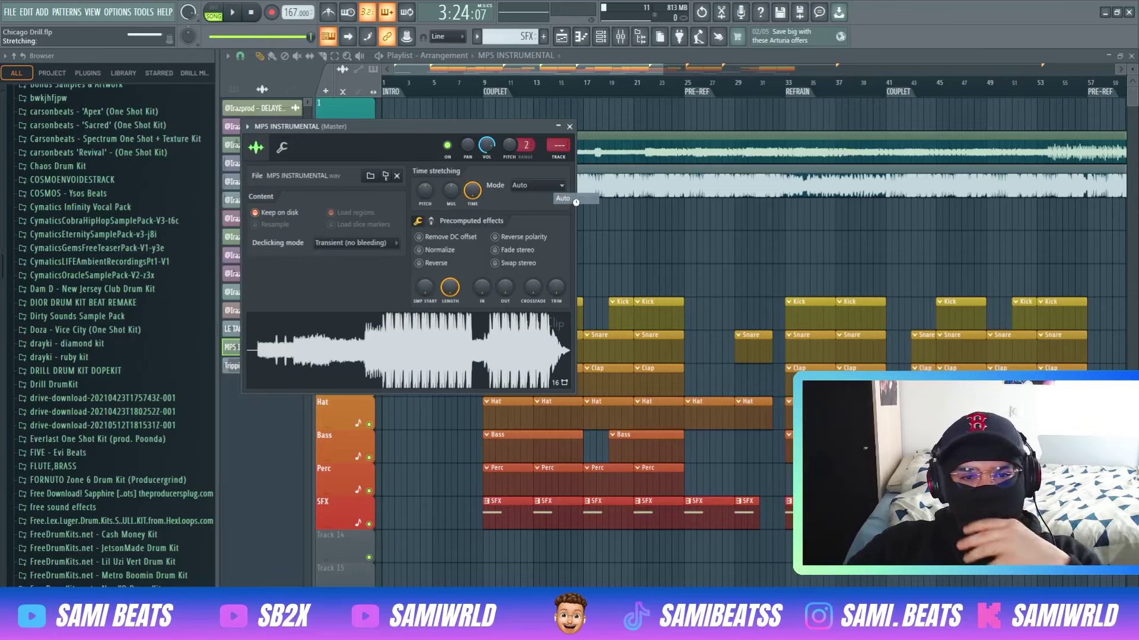
Step: Set the Trippie Redd clip's time-stretching mode to Auto and its pitch shift to -200 cents, auditioning its soloed track
{"action": "double_click", "coordinate": [593, 183]}
{"action": "left_click", "coordinate": [553, 202]}
{"action": "left_click", "coordinate": [599, 213]}
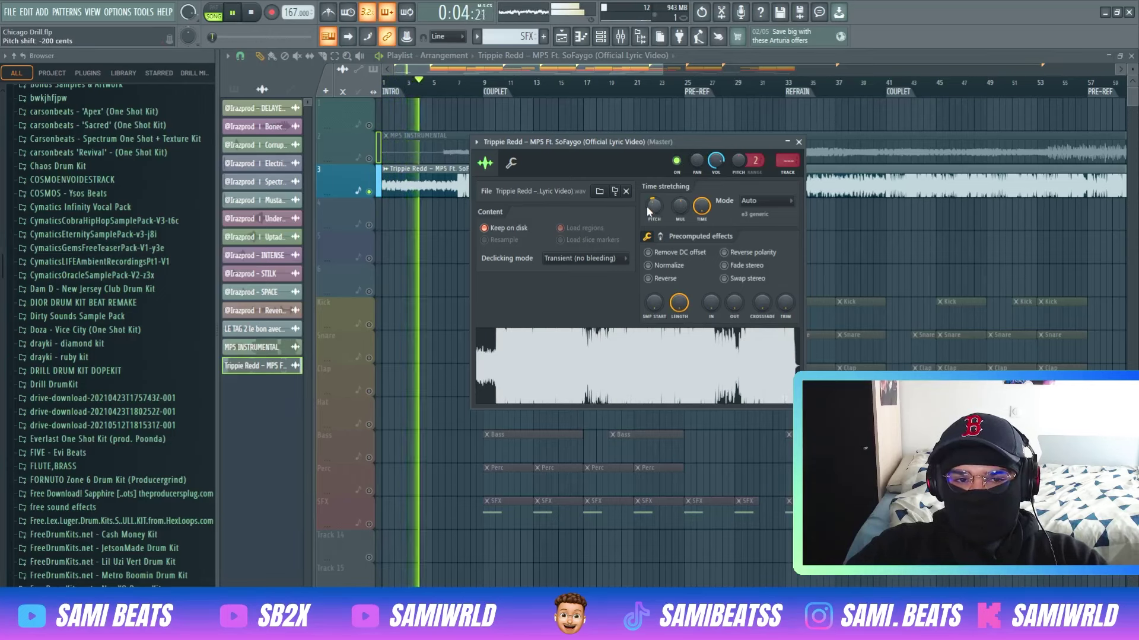
{"action": "key", "text": "space"}
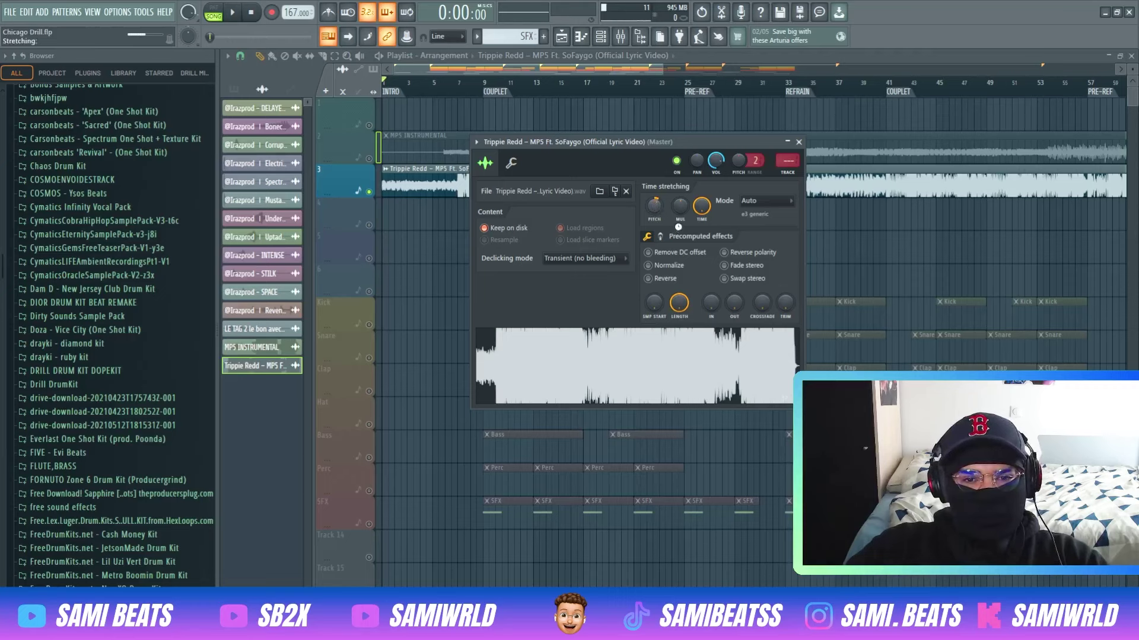
{"action": "key", "text": "space"}
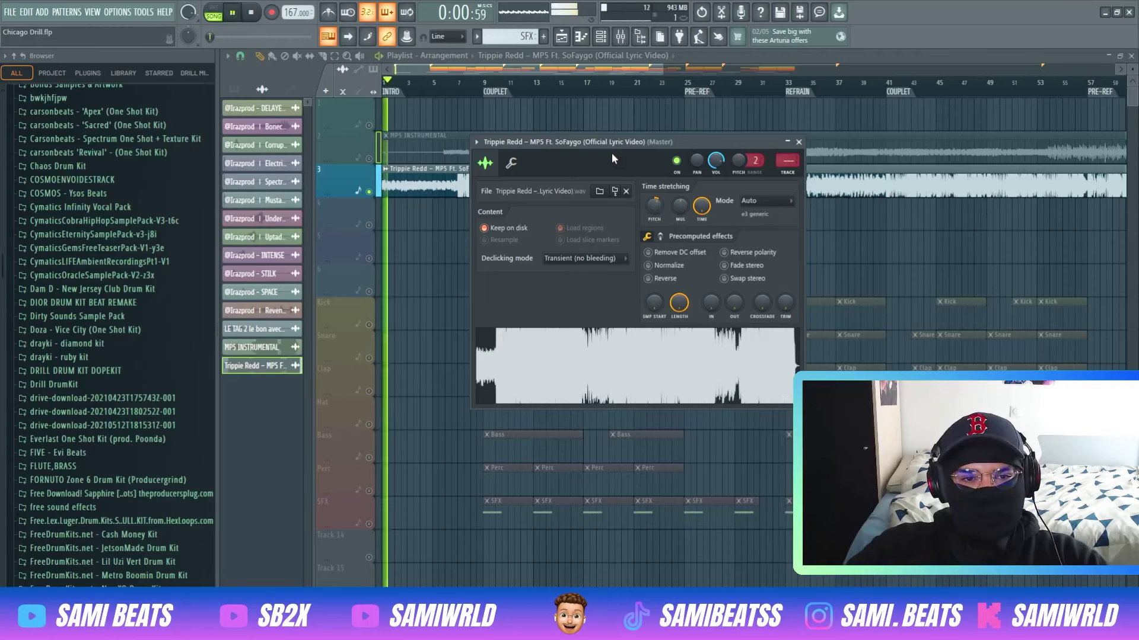
{"action": "key", "text": "space"}
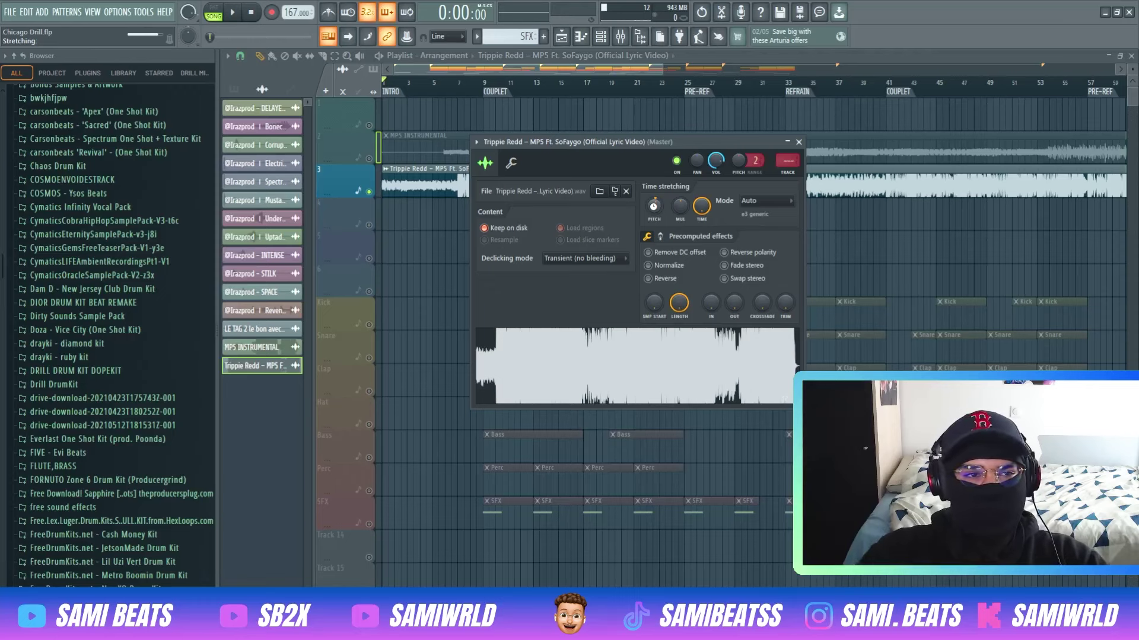
{"action": "key", "text": "space"}
Step: Turn off grid snapping, remove the silence at the start of the Trippie Redd clip so its audio begins at bar 1, and play it
{"action": "left_click_drag", "start_coordinate": [663, 71], "coordinate": [431, 88]}
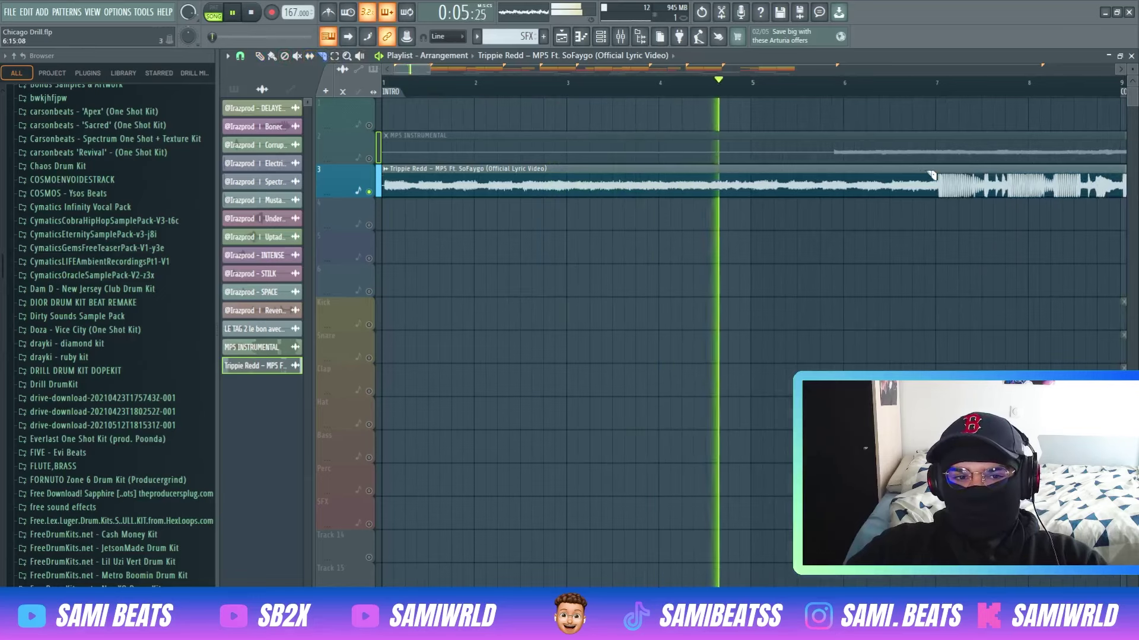
{"action": "key", "text": "space"}
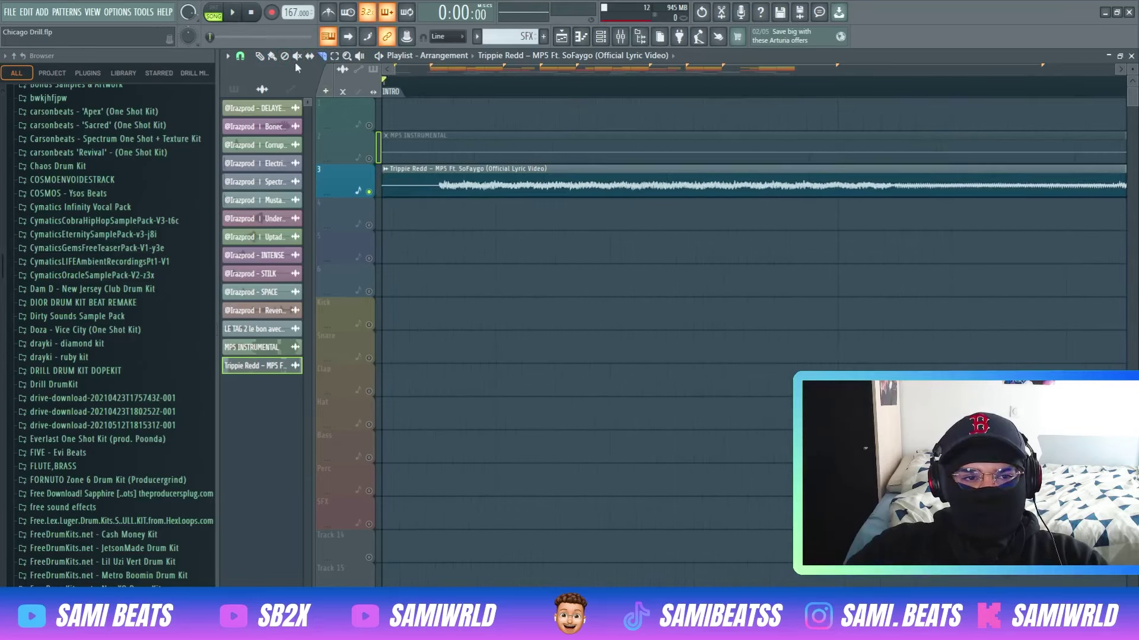
{"action": "left_click", "coordinate": [240, 55]}
{"action": "left_click", "coordinate": [250, 110]}
{"action": "key", "text": "space"}
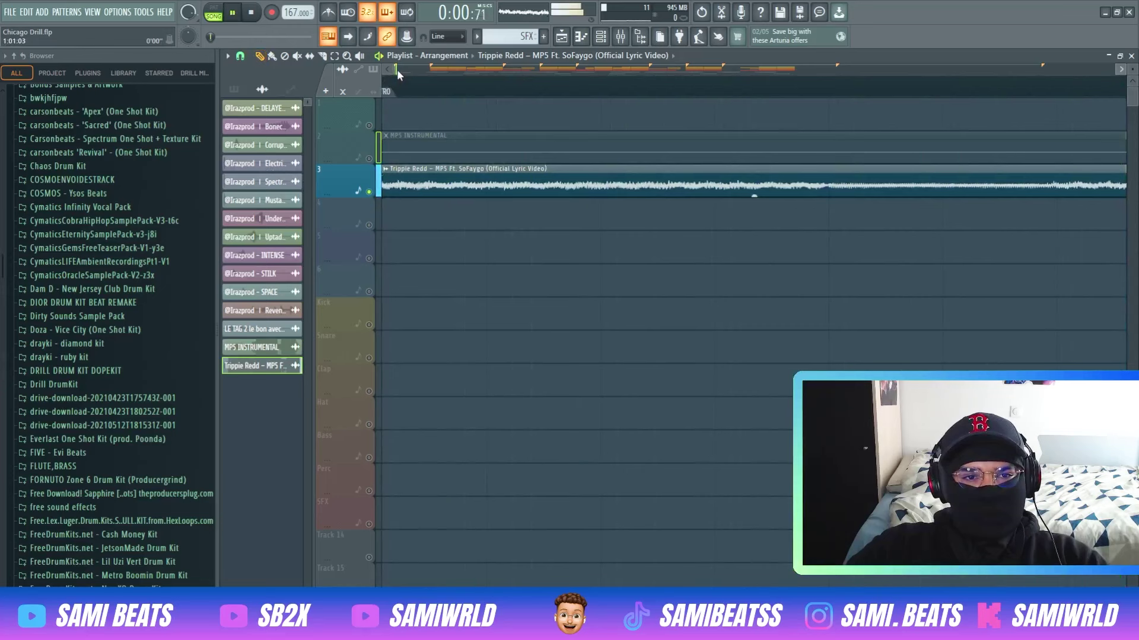
Step: Restore grid snapping, slice the Trippie Redd clip at bar 7 and delete everything after the cut
{"action": "left_click_drag", "start_coordinate": [396, 70], "coordinate": [452, 70]}
{"action": "left_click_drag", "start_coordinate": [417, 70], "coordinate": [440, 74]}
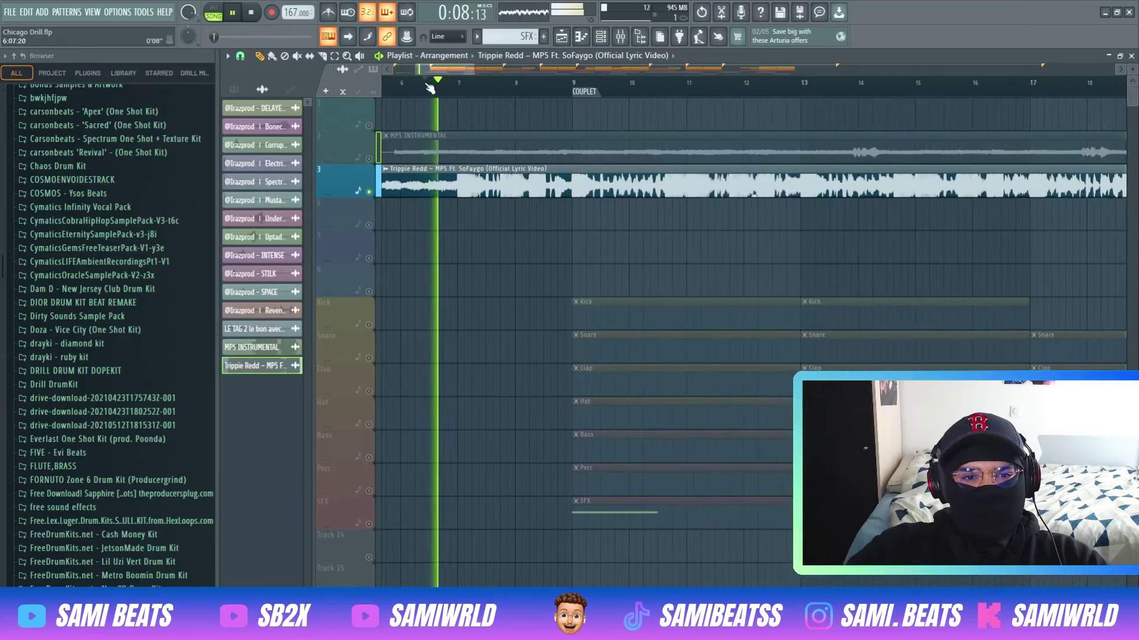
{"action": "key", "text": "space"}
{"action": "left_click", "coordinate": [241, 56]}
{"action": "left_click", "coordinate": [250, 95]}
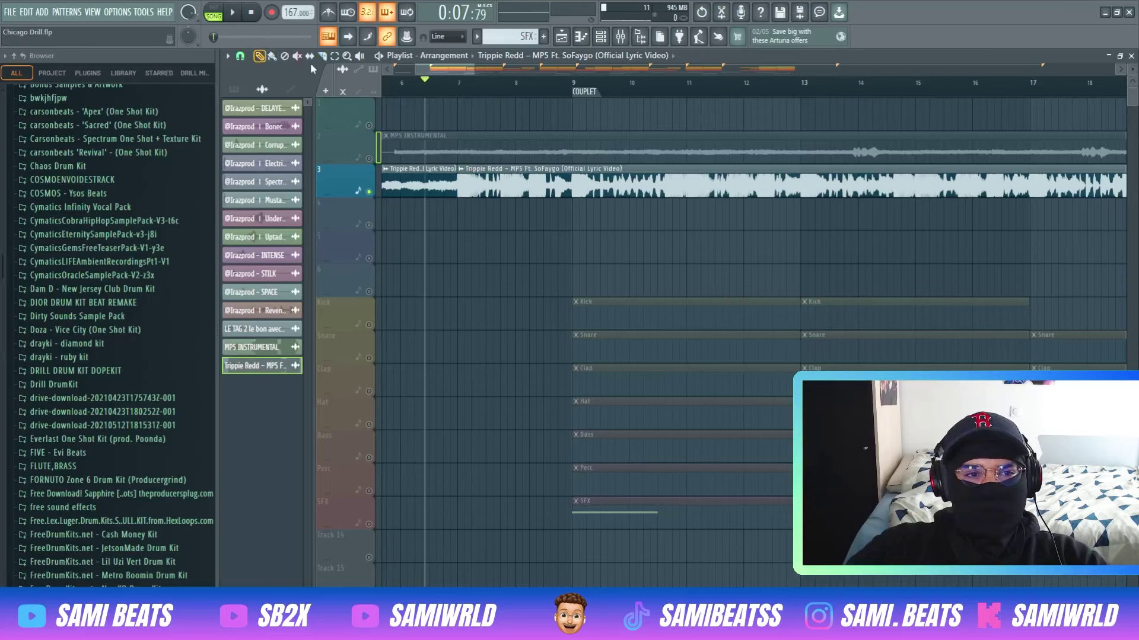
{"action": "left_click_drag", "start_coordinate": [414, 70], "coordinate": [392, 70]}
{"action": "right_click", "coordinate": [663, 181]}
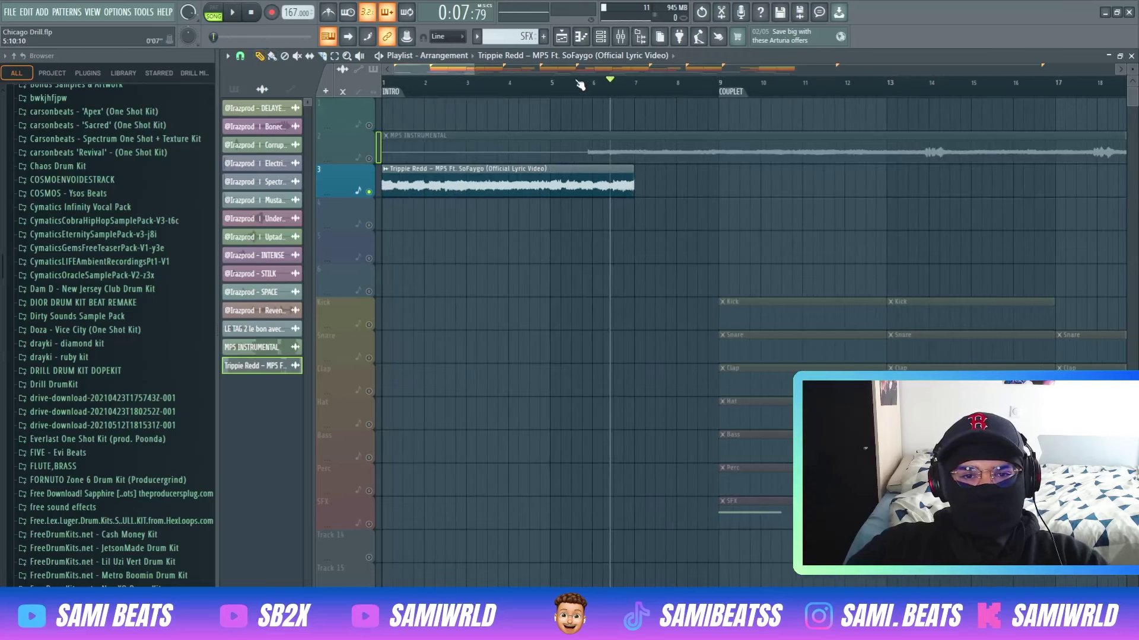
Step: Slice the MP5 INSTRUMENTAL clip just before bar 50 and delete the part preceding the cut
{"action": "left_click_drag", "start_coordinate": [580, 85], "coordinate": [509, 77]}
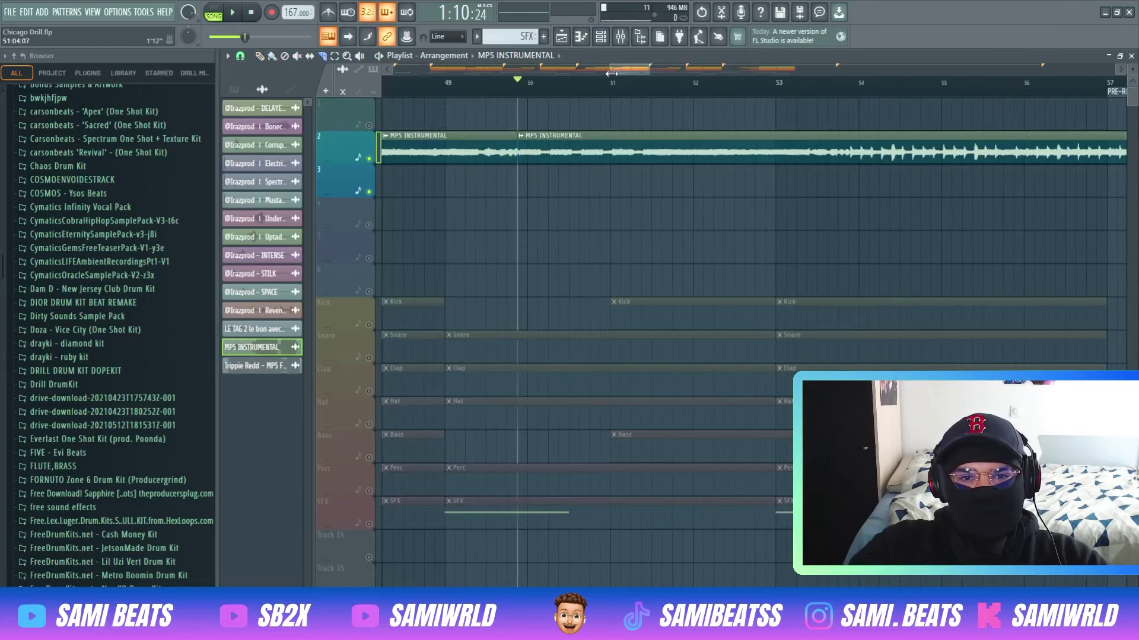
{"action": "left_click_drag", "start_coordinate": [612, 73], "coordinate": [392, 71]}
{"action": "left_click", "coordinate": [259, 56]}
{"action": "right_click", "coordinate": [630, 152]}
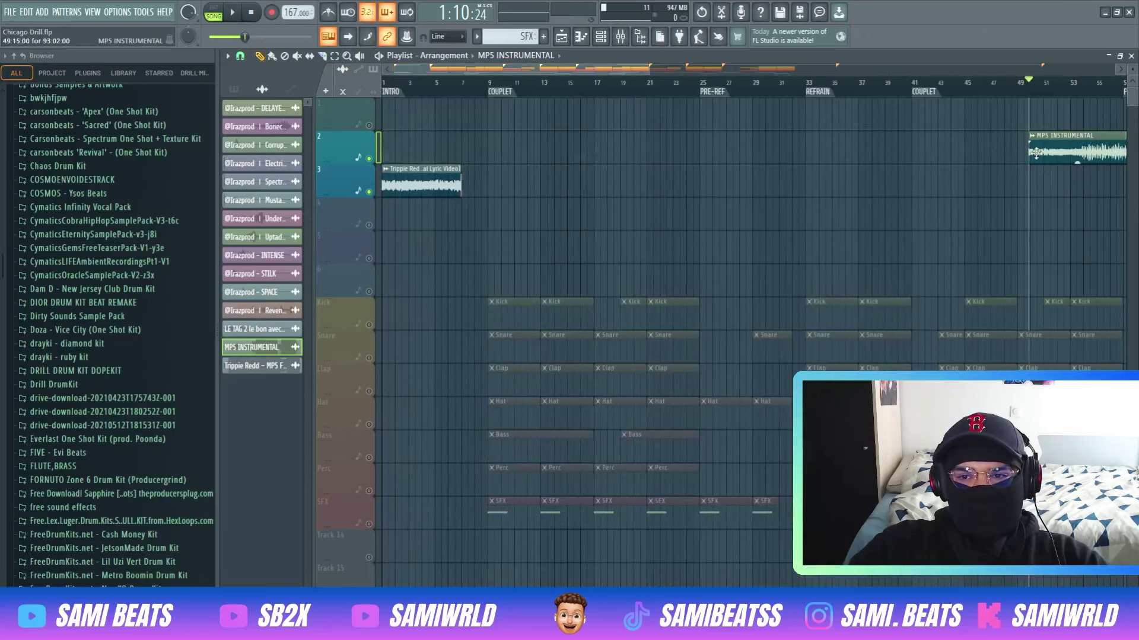
Step: Place the remaining MP5 INSTRUMENTAL audio on track 4, spanning bars 7 to 9, and unmute that track
{"action": "left_click_drag", "start_coordinate": [1035, 153], "coordinate": [492, 206]}
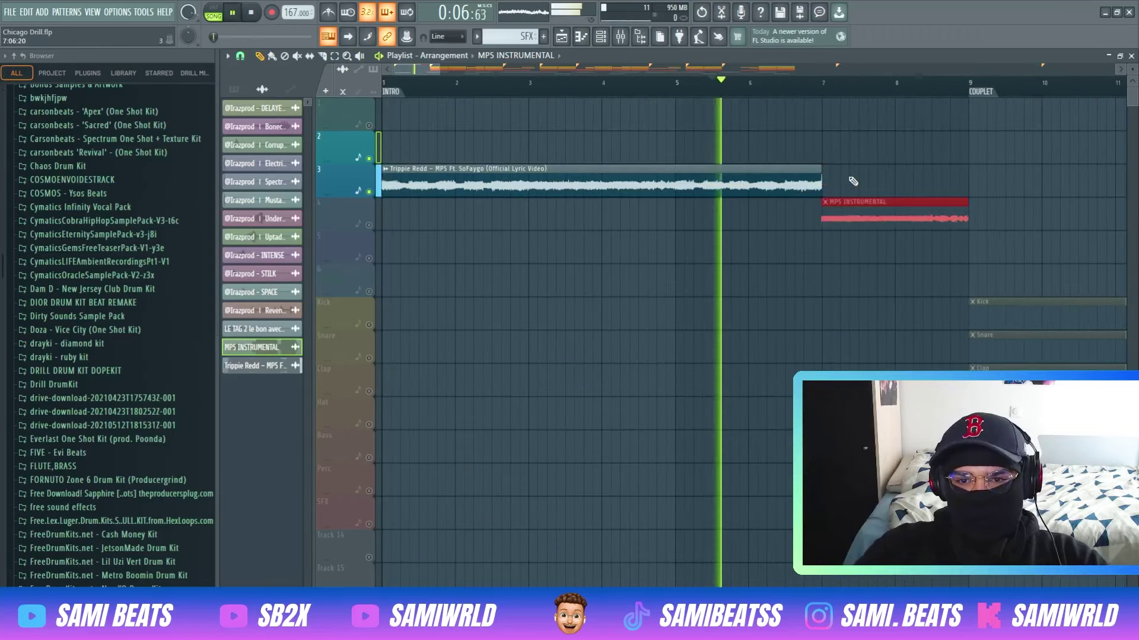
{"action": "left_click", "coordinate": [369, 225]}
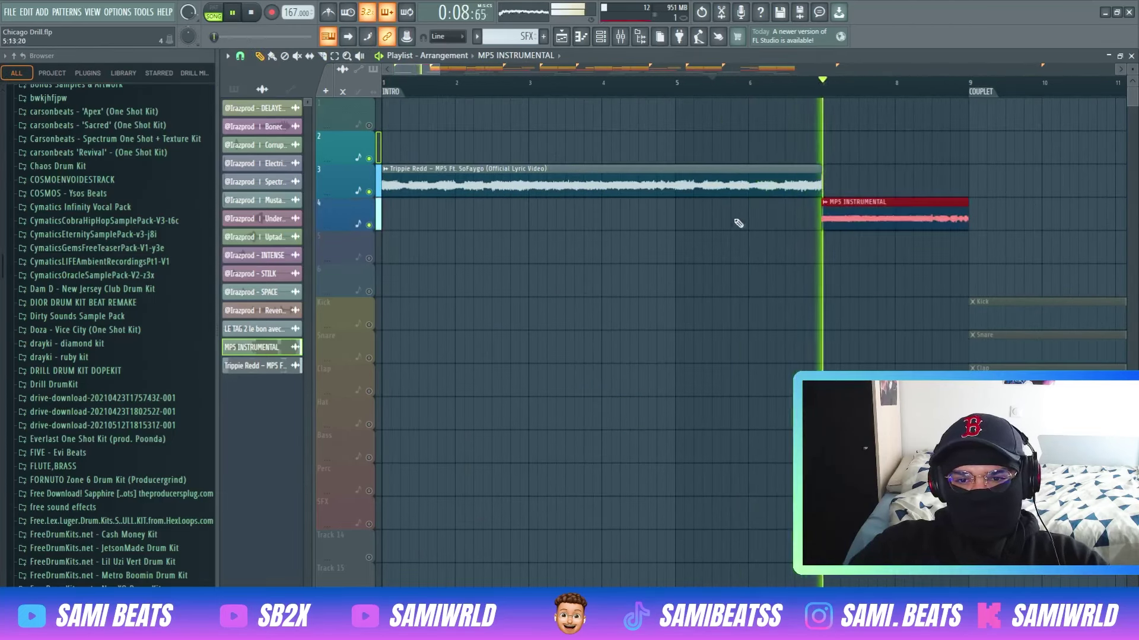
Step: Move the MP5 INSTRUMENTAL piece to track 3, crossfade it with the Trippie Redd intro just before bar 7, and play the transition
{"action": "mouse_move", "coordinate": [440, 70]}
{"action": "left_mouse_down"}
{"action": "mouse_move", "coordinate": [404, 75]}
{"action": "mouse_move", "coordinate": [420, 72]}
{"action": "left_mouse_up"}
{"action": "key", "text": "space"}
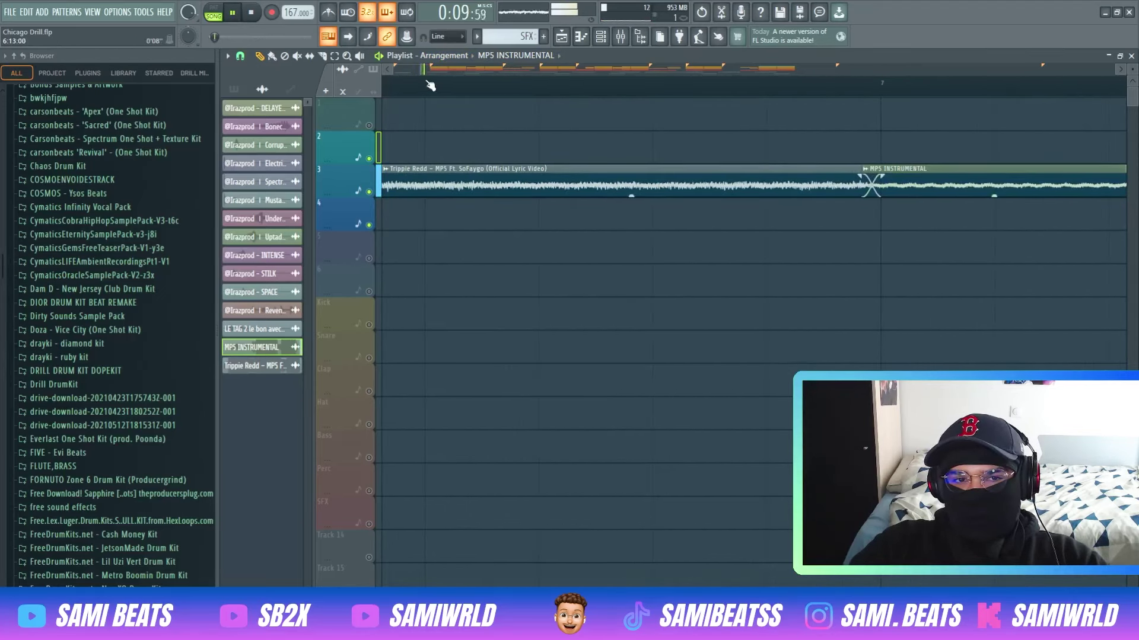
Step: Stop playback and set the playlist's grid snapping to Cell
{"action": "left_click_drag", "start_coordinate": [420, 73], "coordinate": [311, 82]}
{"action": "key", "text": "space"}
{"action": "left_click", "coordinate": [240, 56]}
{"action": "left_click", "coordinate": [250, 96]}
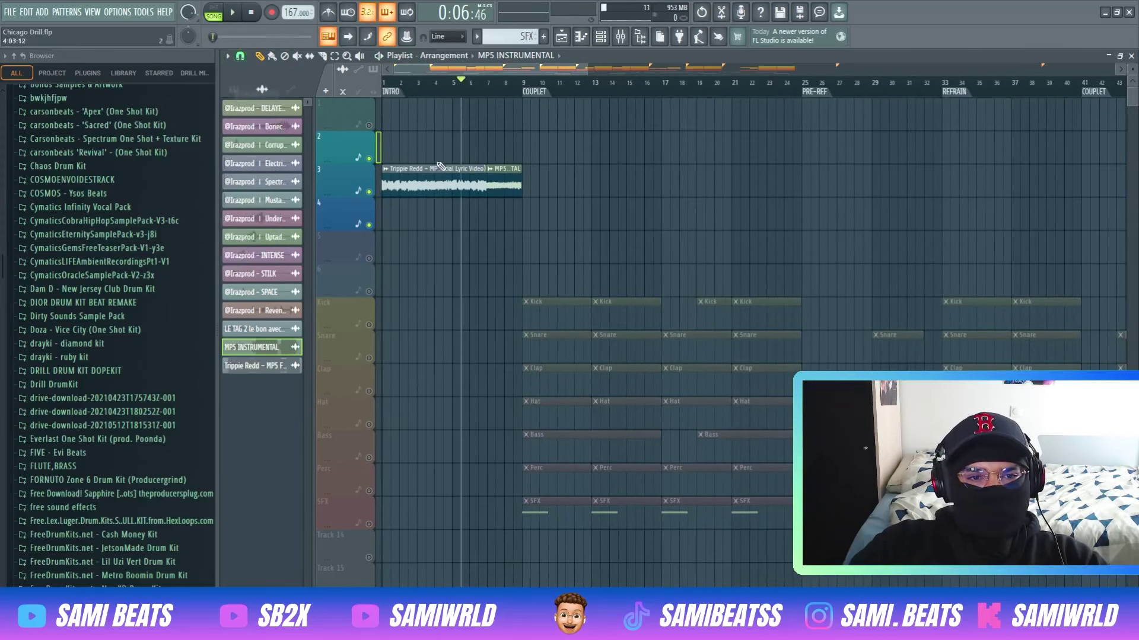
Step: Check the mixer routing of the Trippie Redd and MP5 INSTRUMENTAL clips and switch the playlist snap to Main
{"action": "left_click_drag", "start_coordinate": [427, 83], "coordinate": [314, 94]}
{"action": "double_click", "coordinate": [424, 174]}
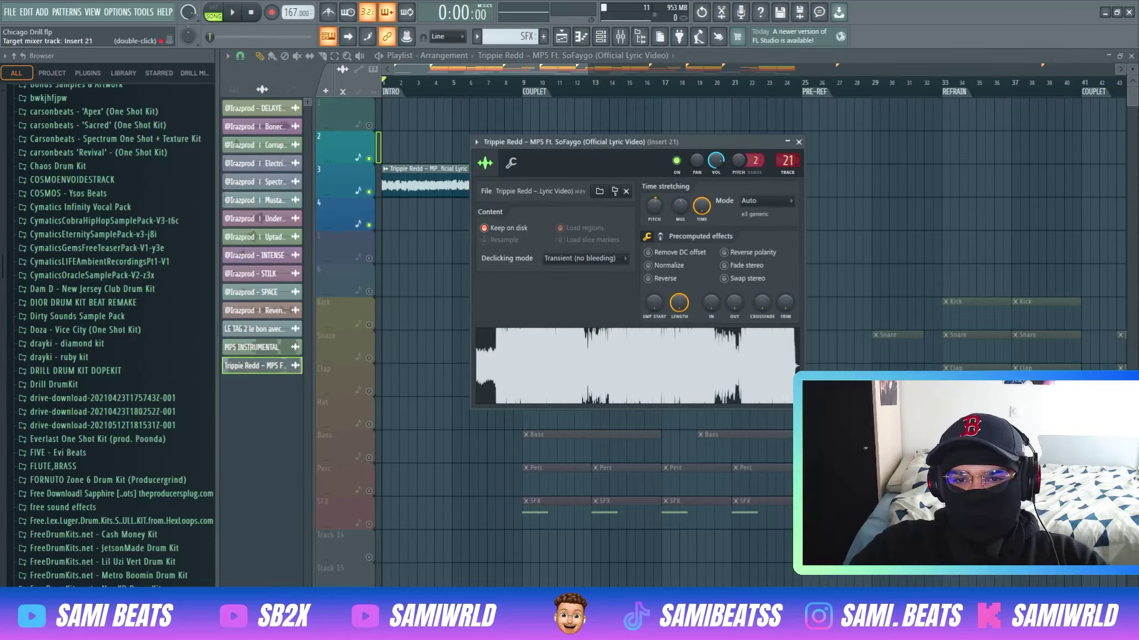
{"action": "left_click", "coordinate": [799, 142]}
{"action": "left_click", "coordinate": [240, 56]}
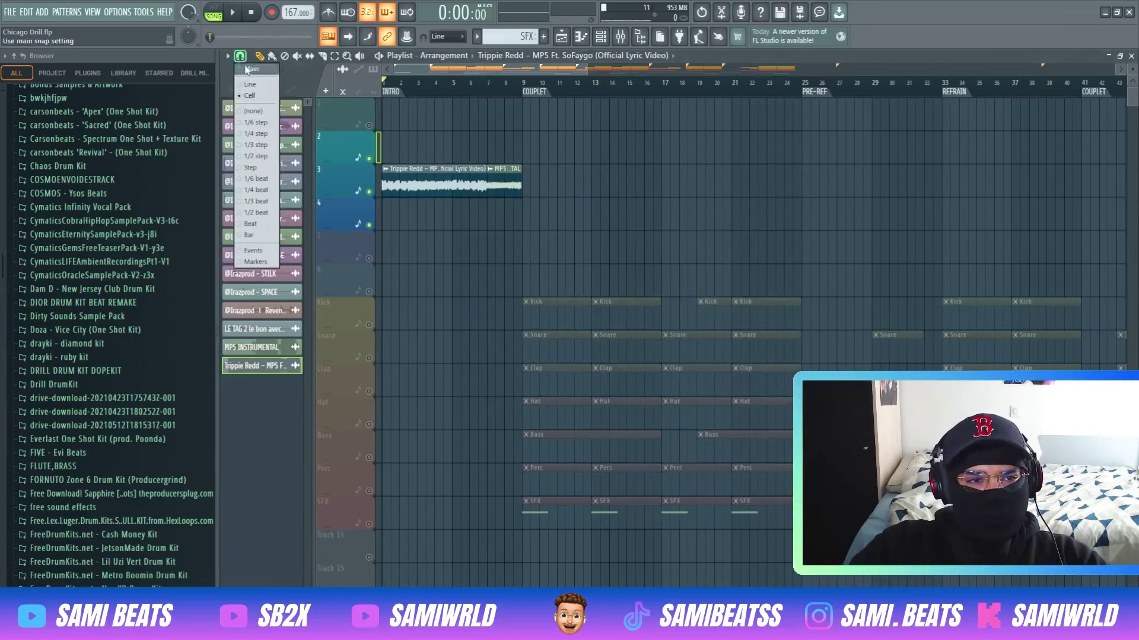
{"action": "left_click", "coordinate": [250, 70]}
{"action": "double_click", "coordinate": [504, 169]}
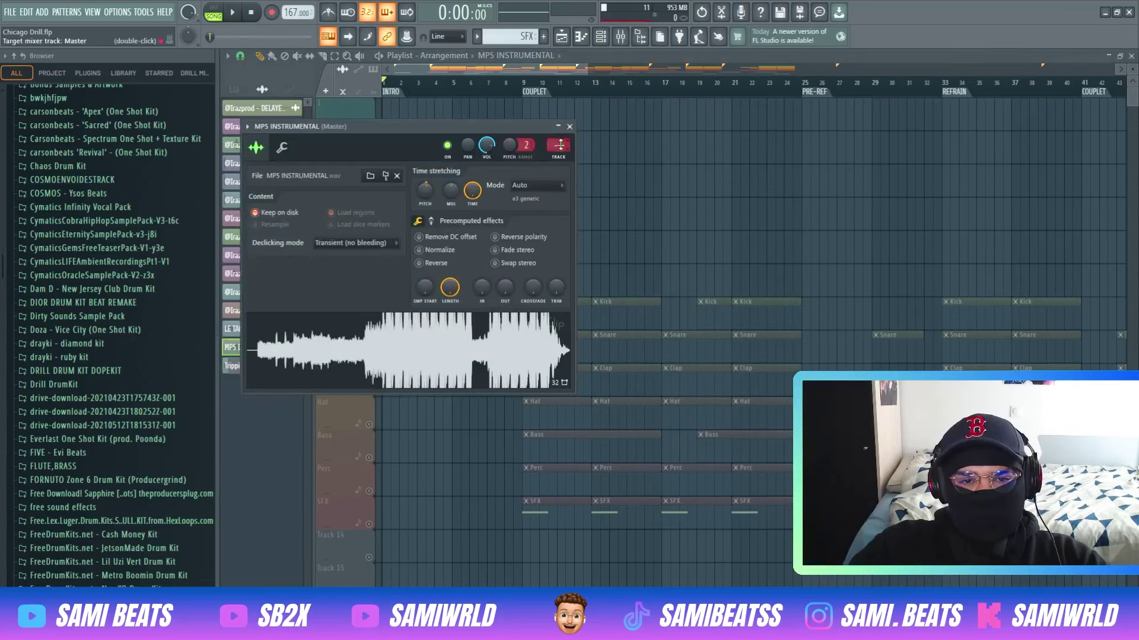
{"action": "left_click", "coordinate": [569, 126]}
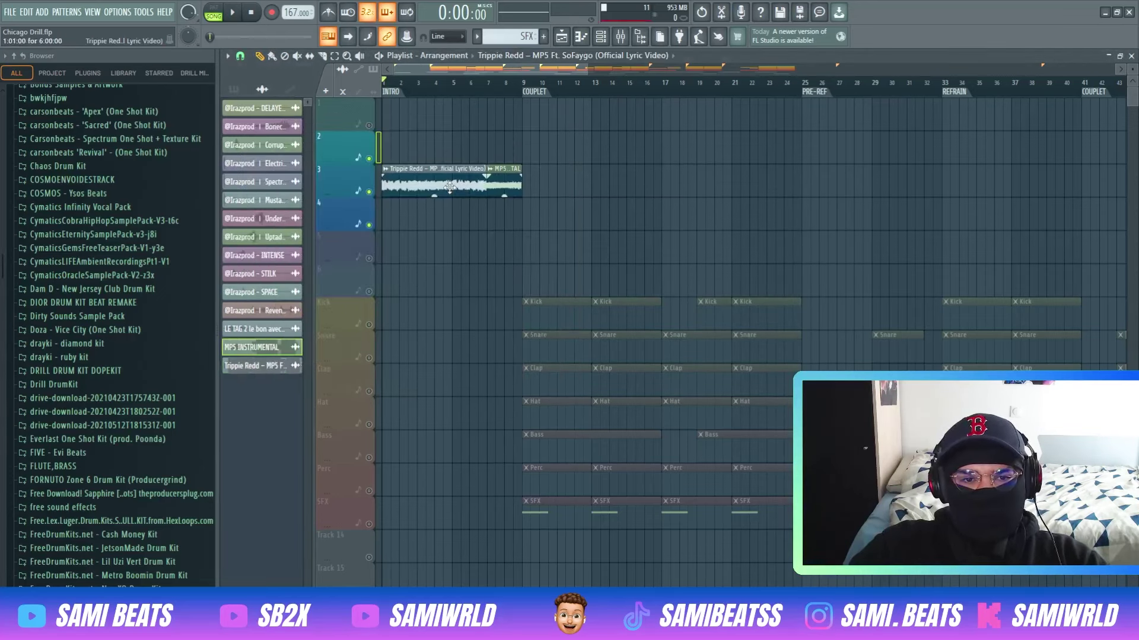
{"action": "double_click", "coordinate": [486, 170]}
{"action": "left_click", "coordinate": [799, 142]}
Step: Record the Master output of bars 1 to 8 onto track 1 and set the MP5 INSTRUMENTAL piece's gain to 3.5 dB
{"action": "left_click_drag", "start_coordinate": [524, 78], "coordinate": [375, 100]}
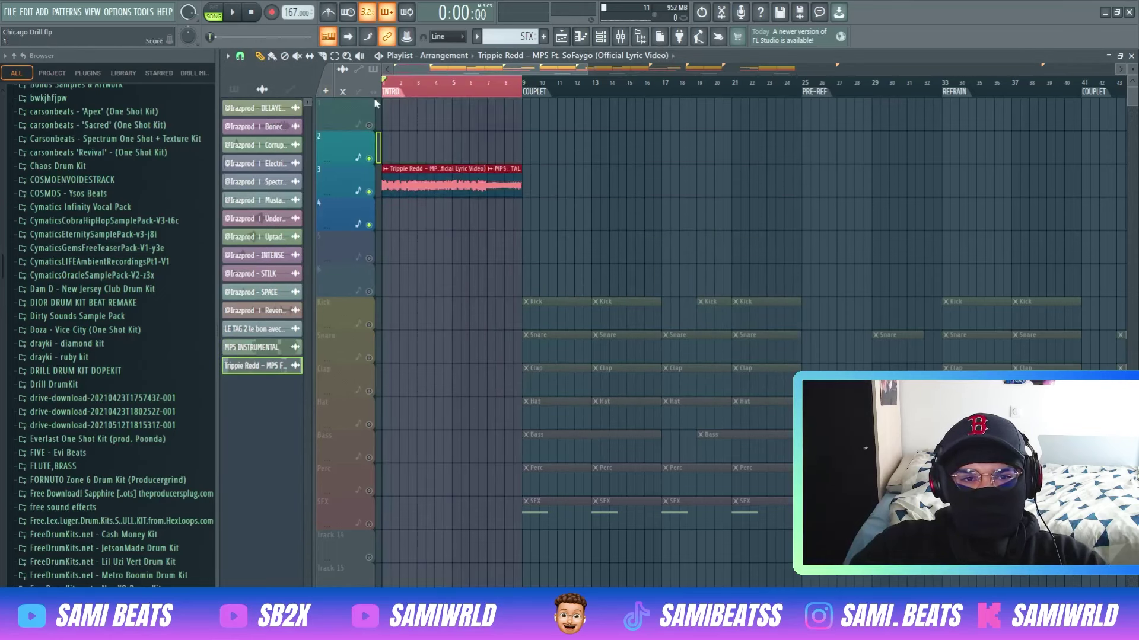
{"action": "left_click", "coordinate": [620, 38]}
{"action": "key", "text": "F9"}
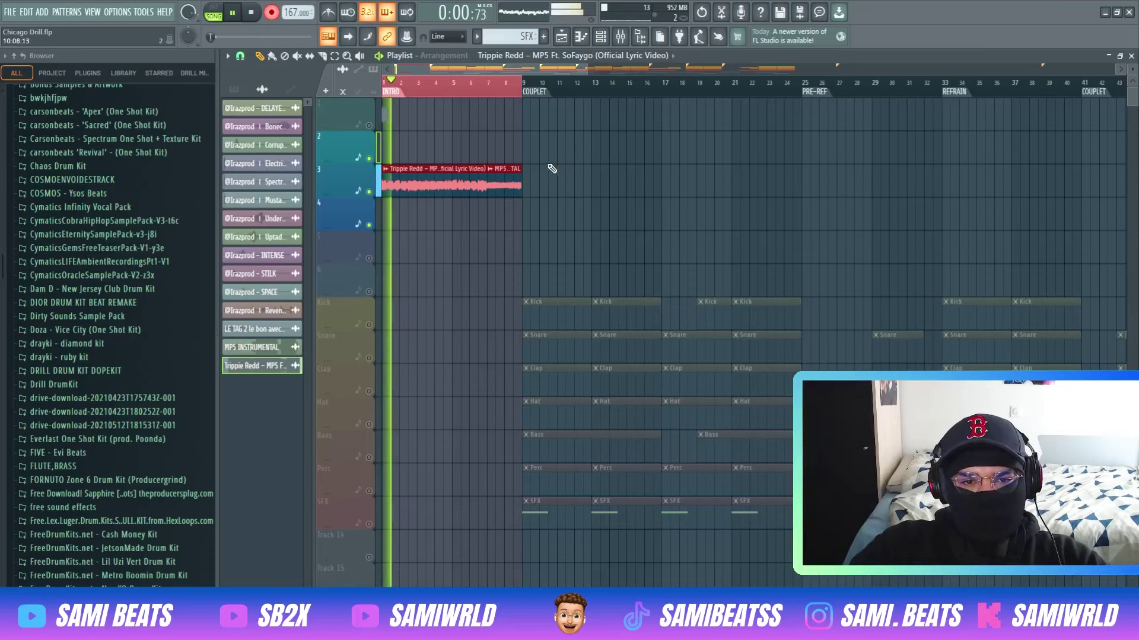
{"action": "left_click", "coordinate": [369, 126]}
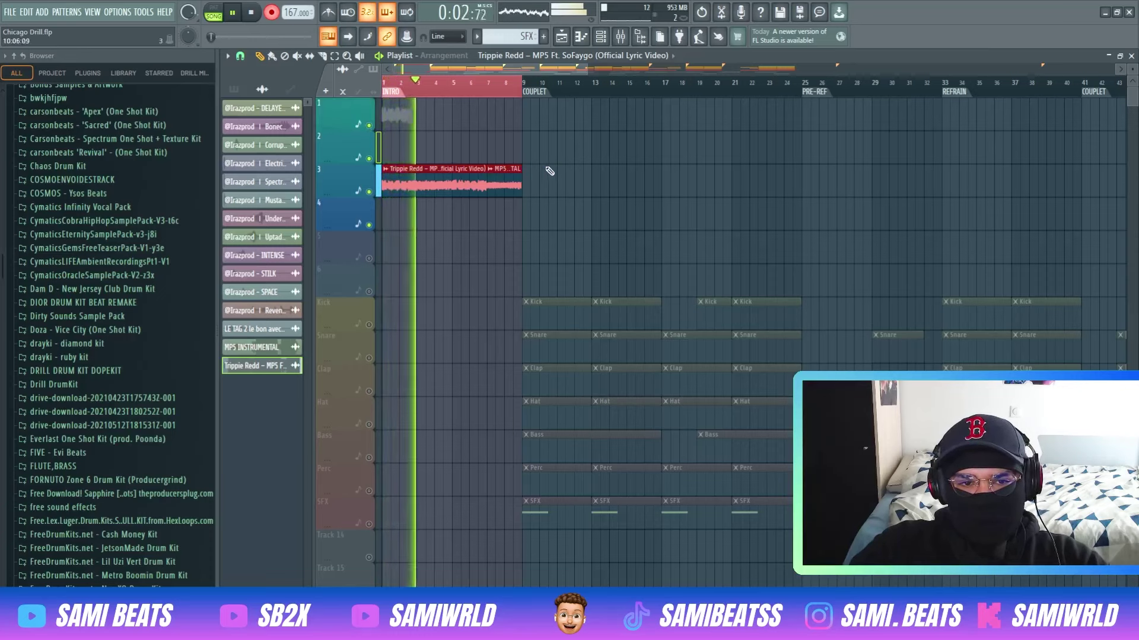
{"action": "left_click_drag", "start_coordinate": [533, 146], "coordinate": [504, 185]}
{"action": "key", "text": "ctrl+z"}
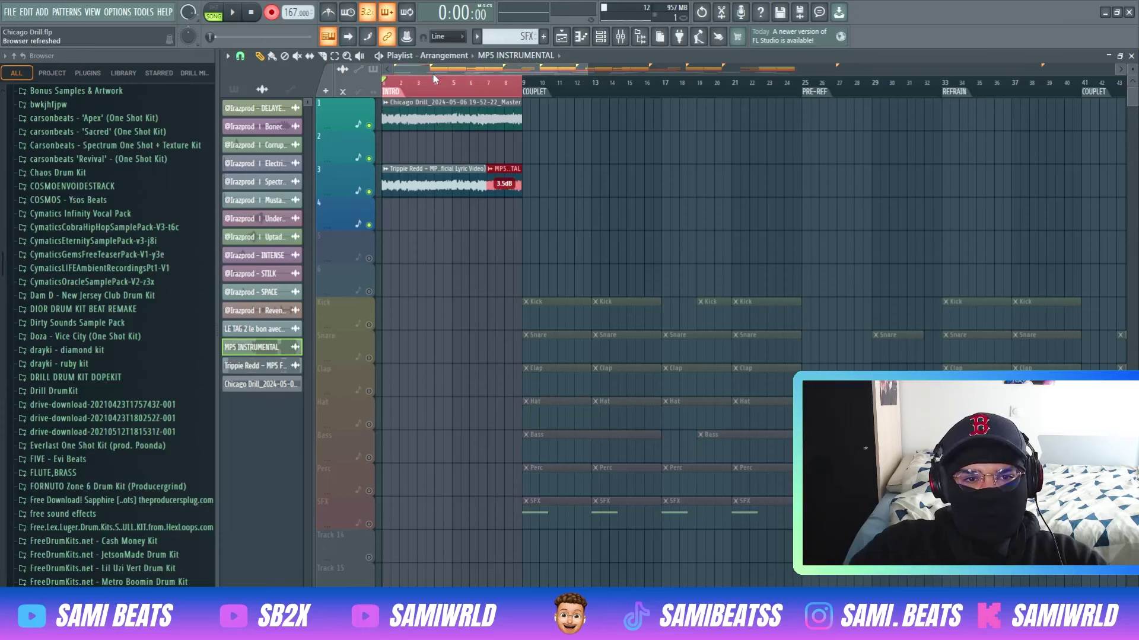
Step: Move the original Trippie Redd and MP5 INSTRUMENTAL pieces on track 3 to bar 15 and route the recorded clip to mixer track 25
{"action": "left_click", "coordinate": [434, 82], "text": "ctrl"}
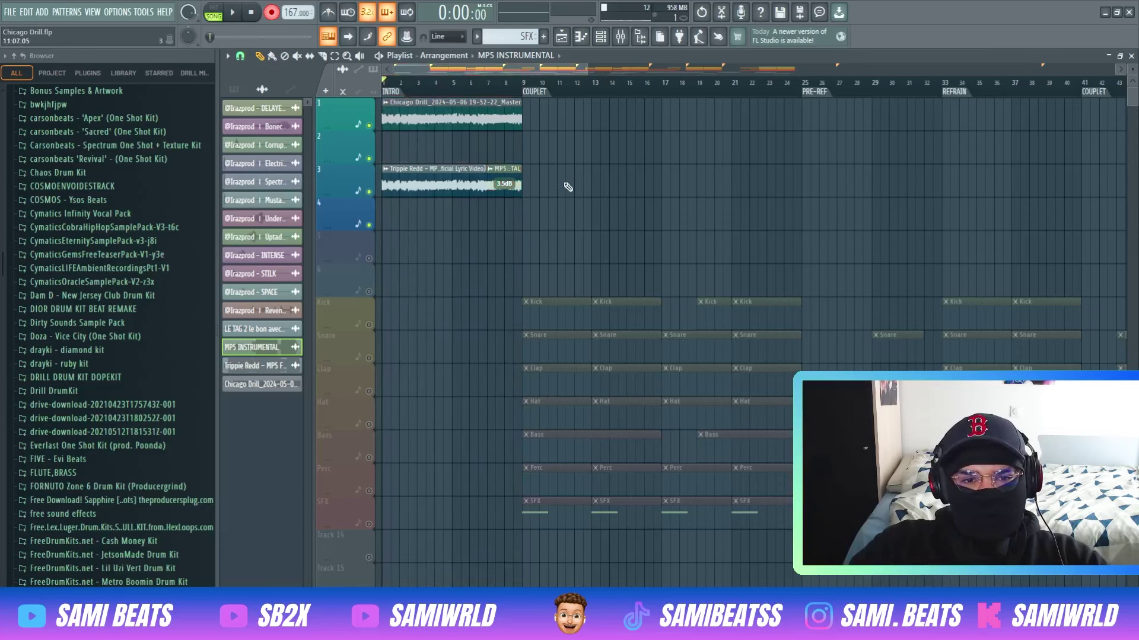
{"action": "left_click_drag", "start_coordinate": [567, 190], "coordinate": [661, 180]}
{"action": "double_click", "coordinate": [465, 104]}
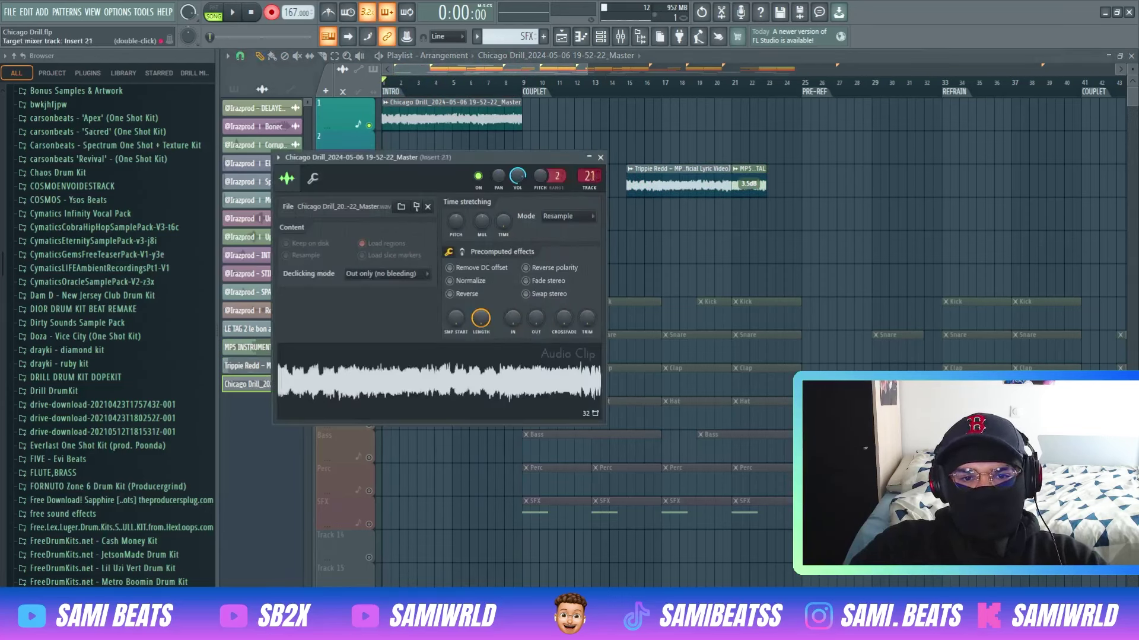
{"action": "scroll", "coordinate": [589, 175], "scroll_direction": "down", "scroll_amount": 1}
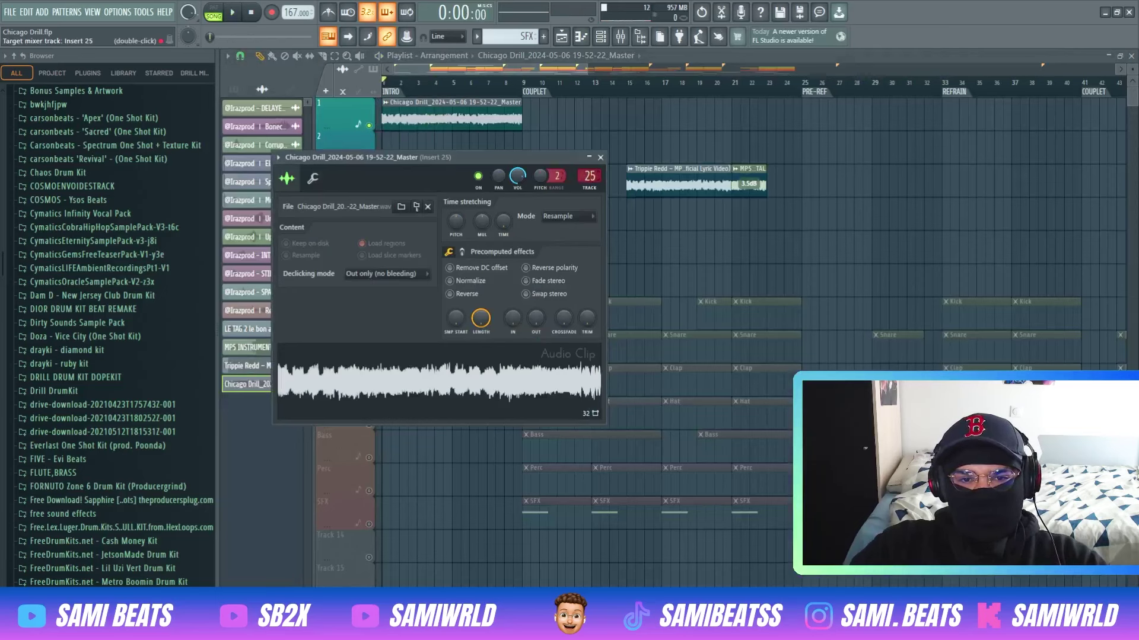
{"action": "left_click", "coordinate": [600, 158]}
Step: Play the recorded clip, shift band 1 of Insert 25's Fruity Parametric EQ 2 slightly lower in frequency and reduce the insert's volume
{"action": "key", "text": "space"}
{"action": "left_click", "coordinate": [620, 37]}
{"action": "key", "text": "space"}
{"action": "key", "text": "space"}
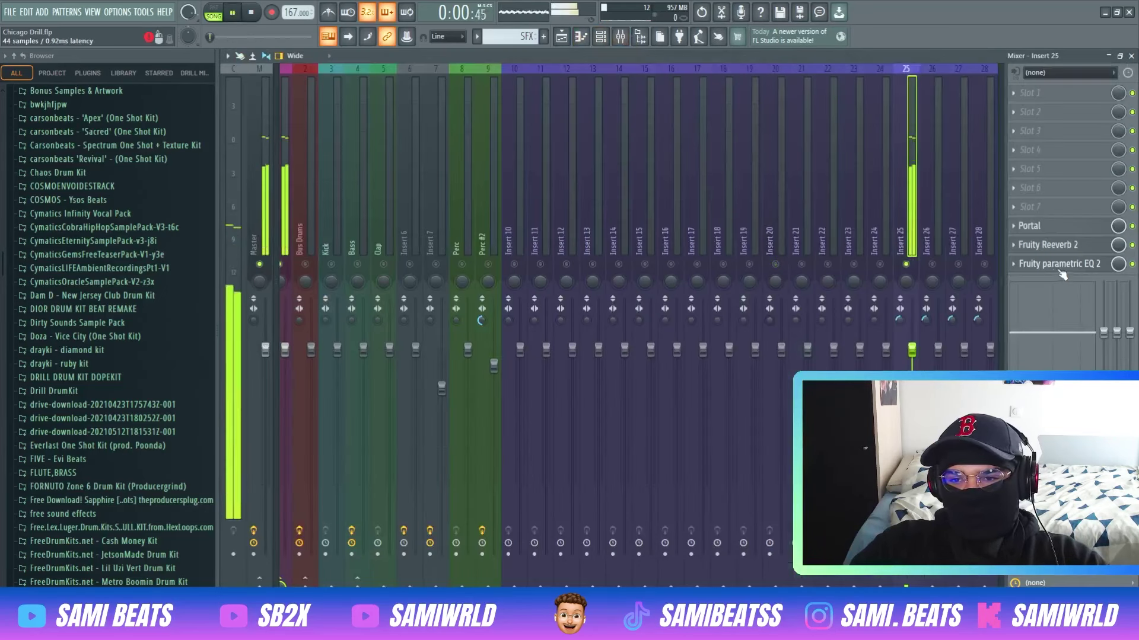
{"action": "left_click", "coordinate": [1059, 264]}
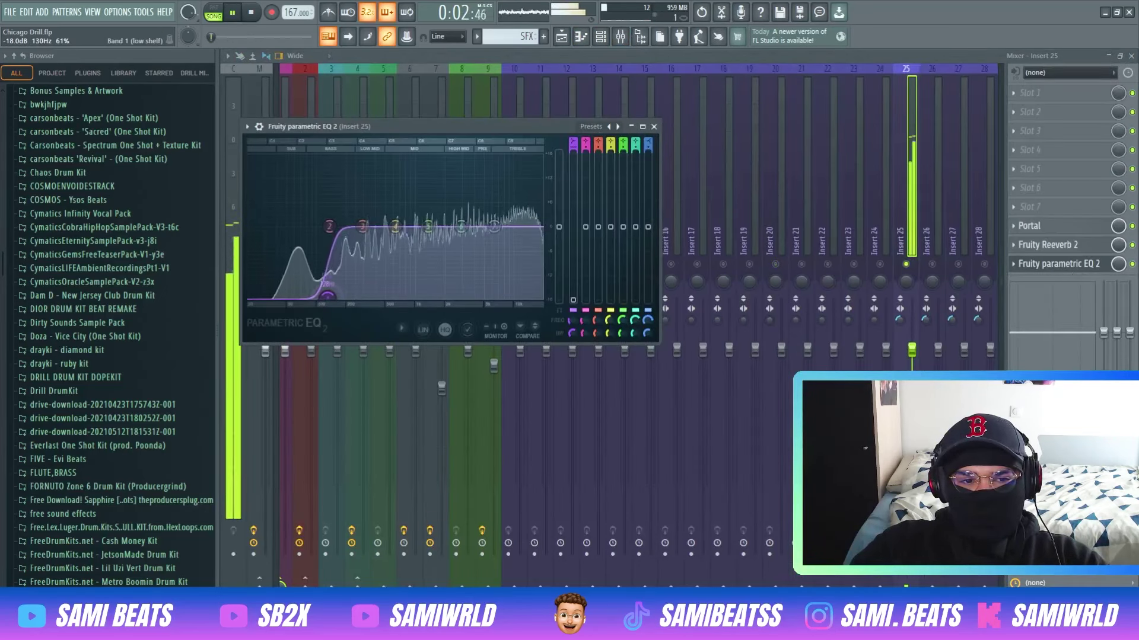
{"action": "left_click_drag", "start_coordinate": [328, 297], "coordinate": [323, 296]}
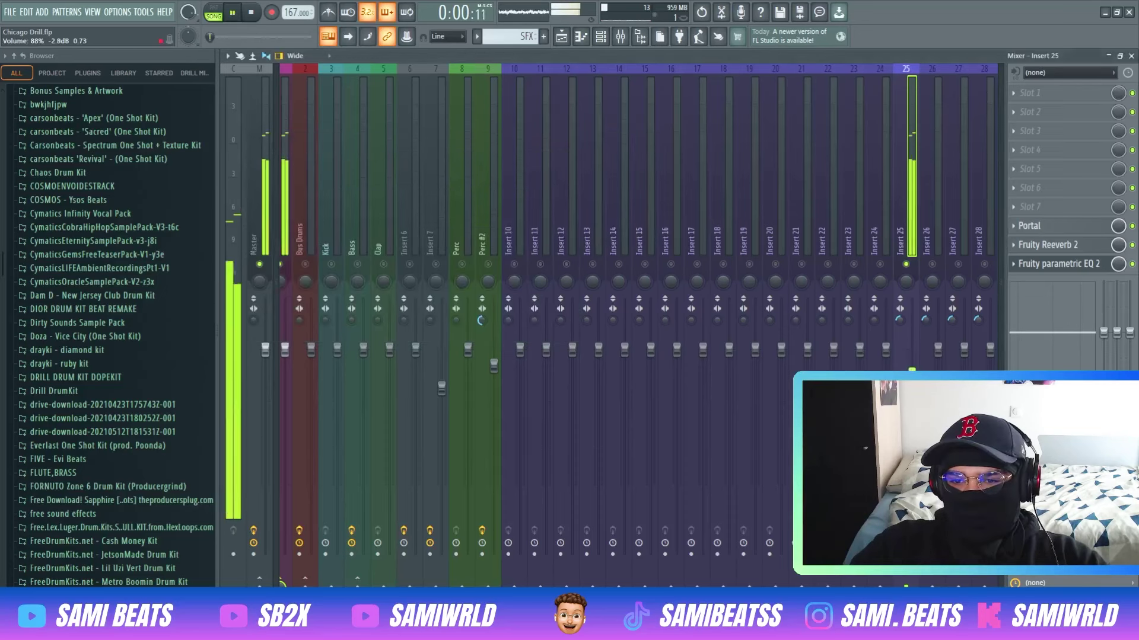
Step: Automate the Parametric EQ 2 mute switch on track 2 to turn on at bar 9, and duplicate the recorded clip at bar 9
{"action": "right_click", "coordinate": [1131, 264]}
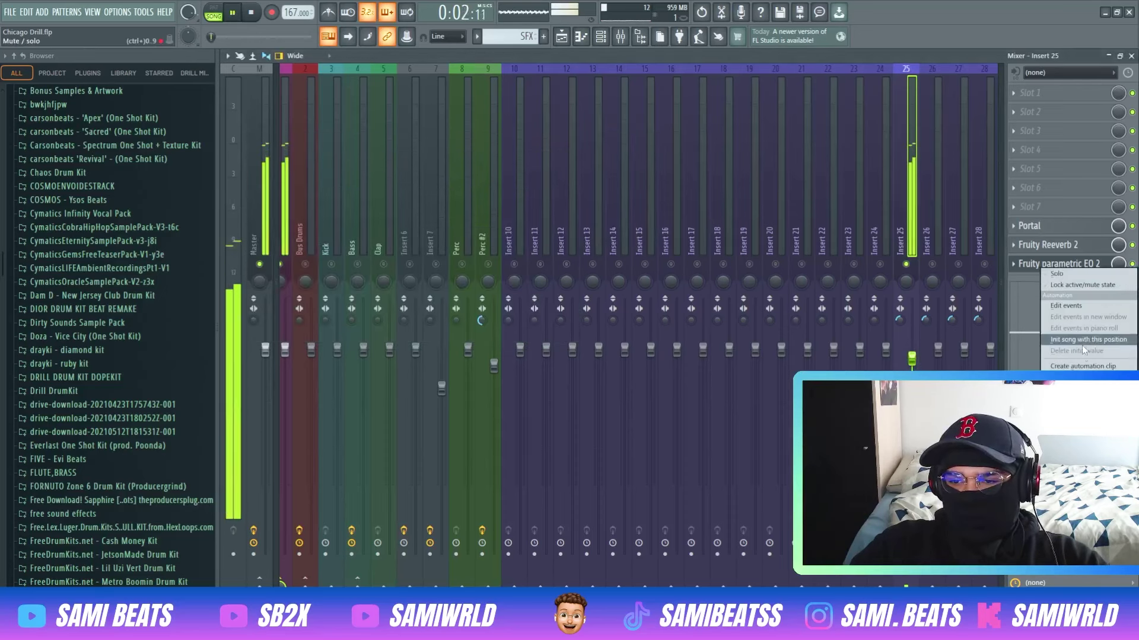
{"action": "left_click", "coordinate": [1074, 367]}
{"action": "key", "text": "Escape"}
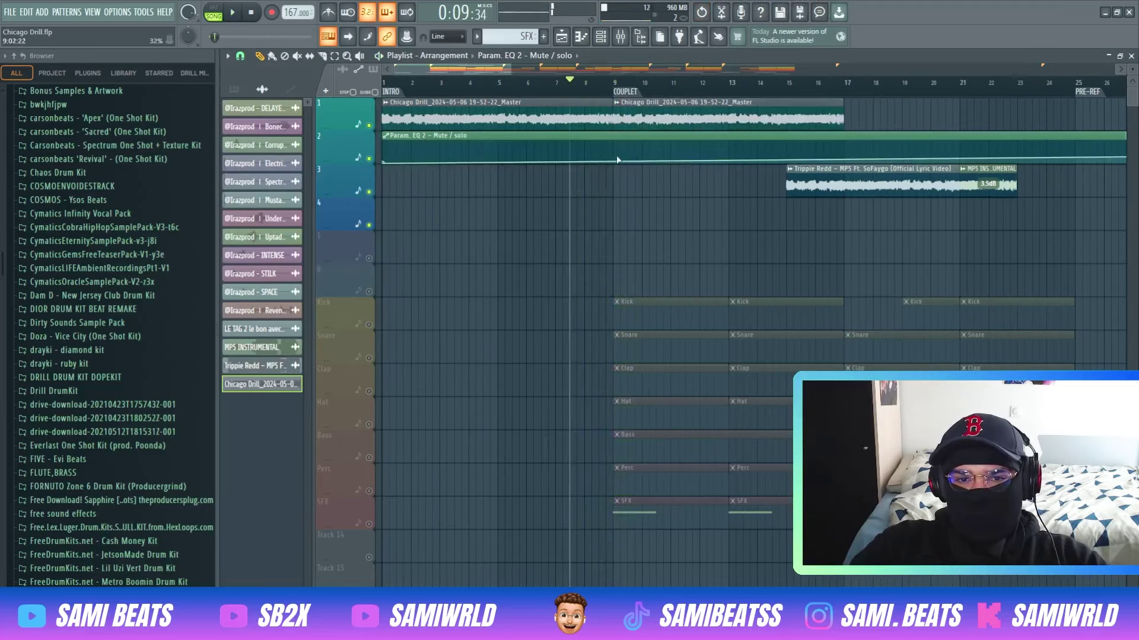
{"action": "right_click", "coordinate": [616, 159]}
{"action": "right_click", "coordinate": [627, 155]}
{"action": "key", "text": "space"}
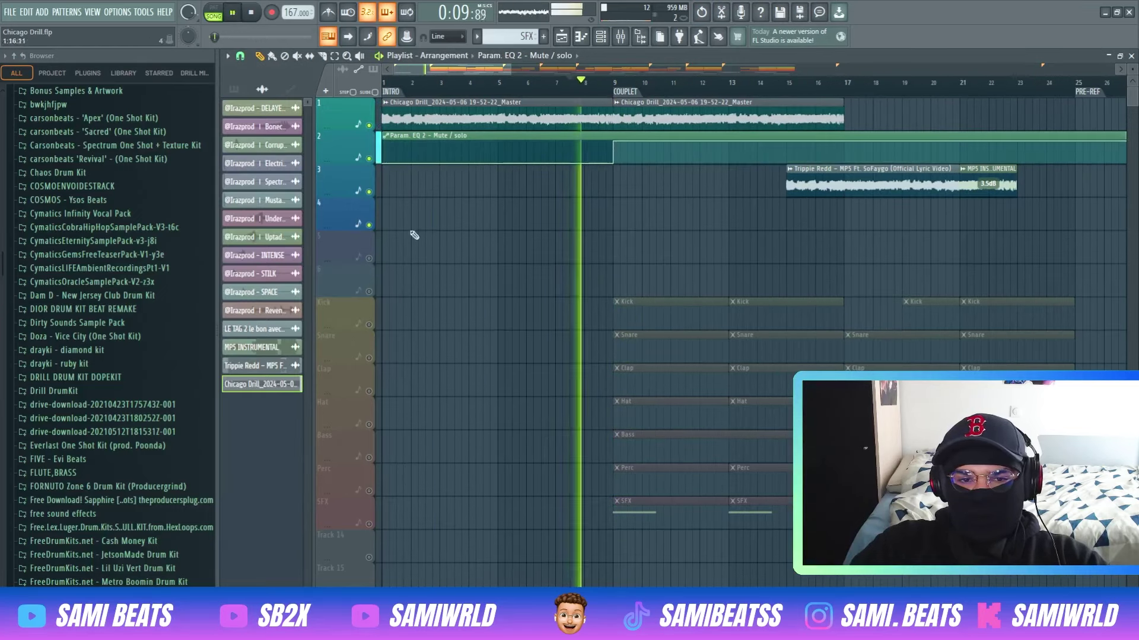
Step: Unmute all the tracks and move the original Trippie Redd and MP5 INSTRUMENTAL pieces out to about bar 97
{"action": "right_click", "coordinate": [369, 260]}
{"action": "right_click", "coordinate": [369, 260]}
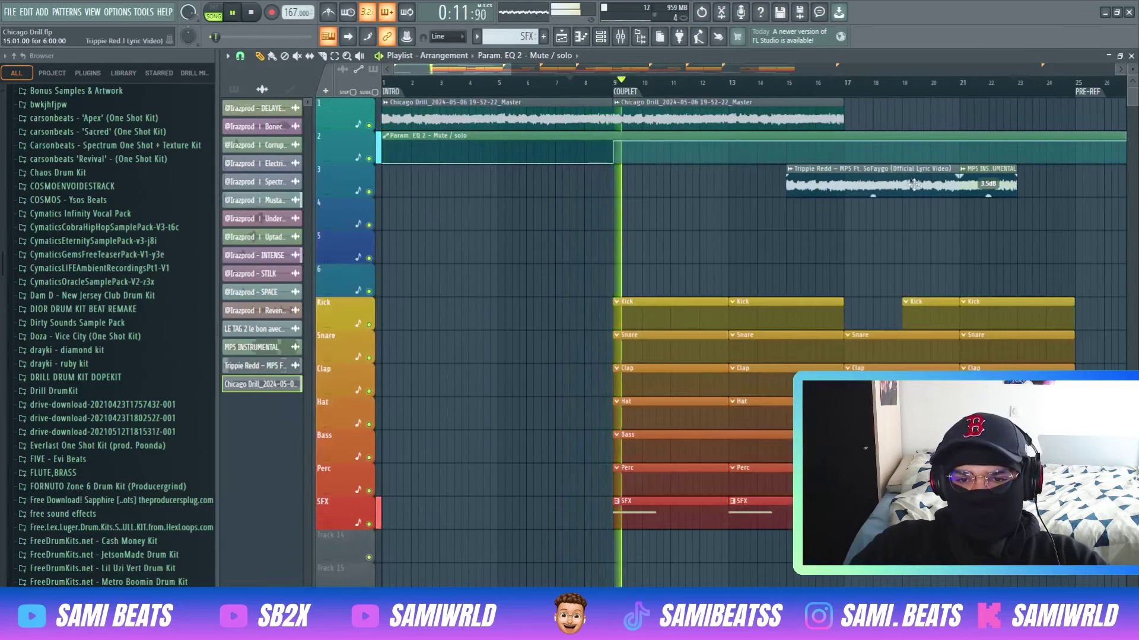
{"action": "left_click_drag", "start_coordinate": [815, 171], "coordinate": [959, 171]}
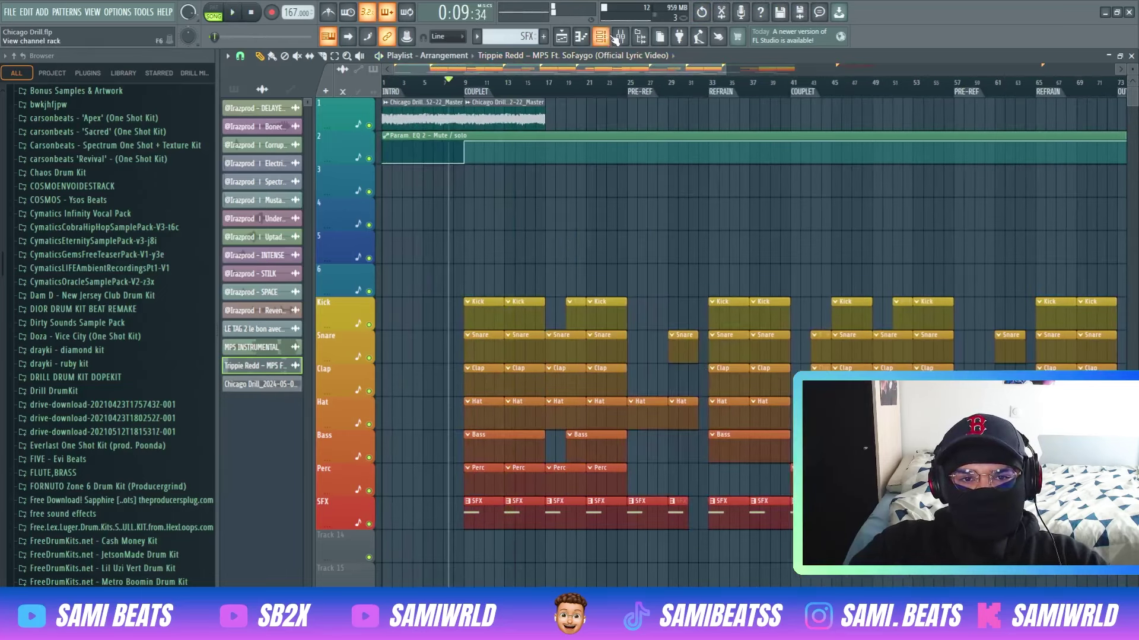
Step: Add Gross Beat to effect slot 7 of mixer Insert 25
{"action": "left_click", "coordinate": [618, 36]}
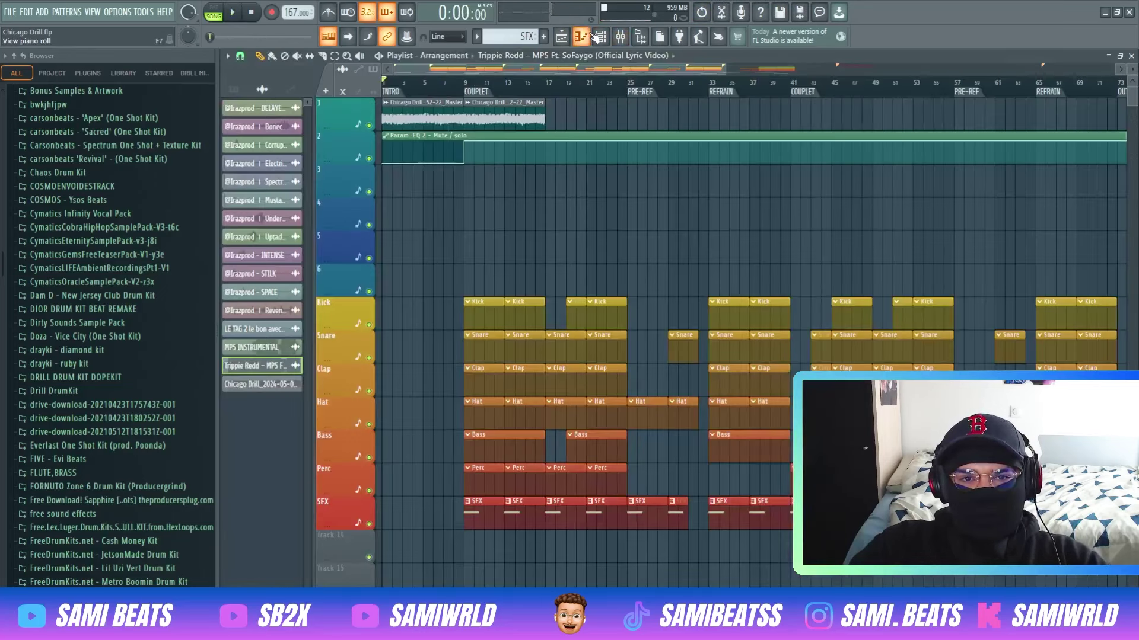
{"action": "left_click", "coordinate": [620, 36]}
{"action": "left_click", "coordinate": [1040, 219]}
{"action": "mouse_move", "coordinate": [1040, 221]}
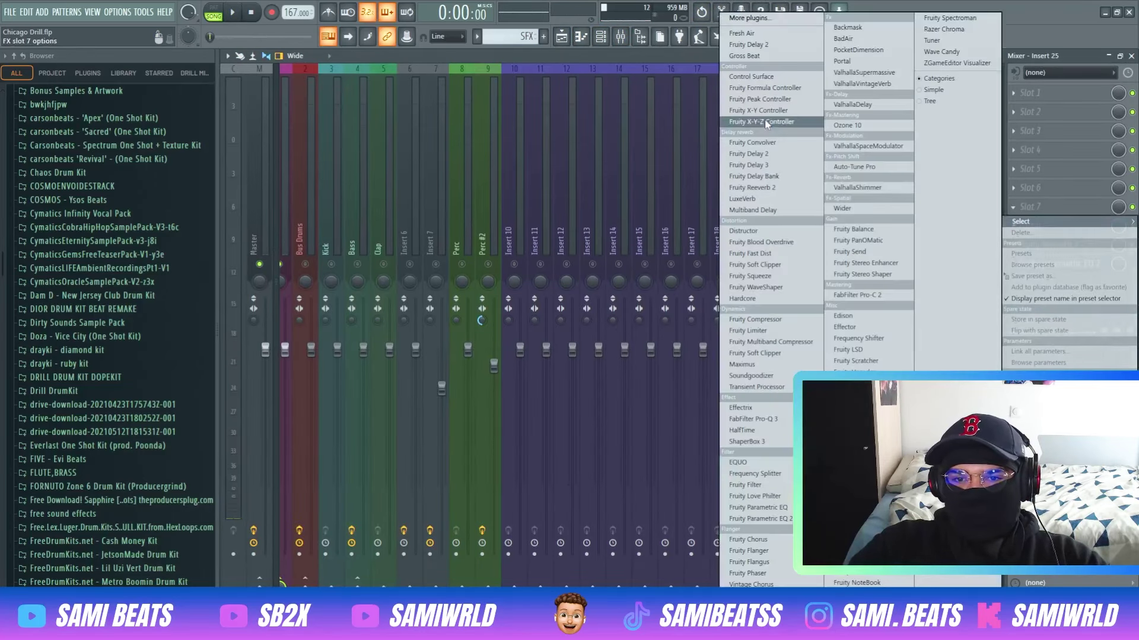
{"action": "left_click", "coordinate": [759, 57]}
Step: Load Gross Beat's Patterns preset with the Complex 5 time pattern and play the sample through it
{"action": "left_click", "coordinate": [709, 143]}
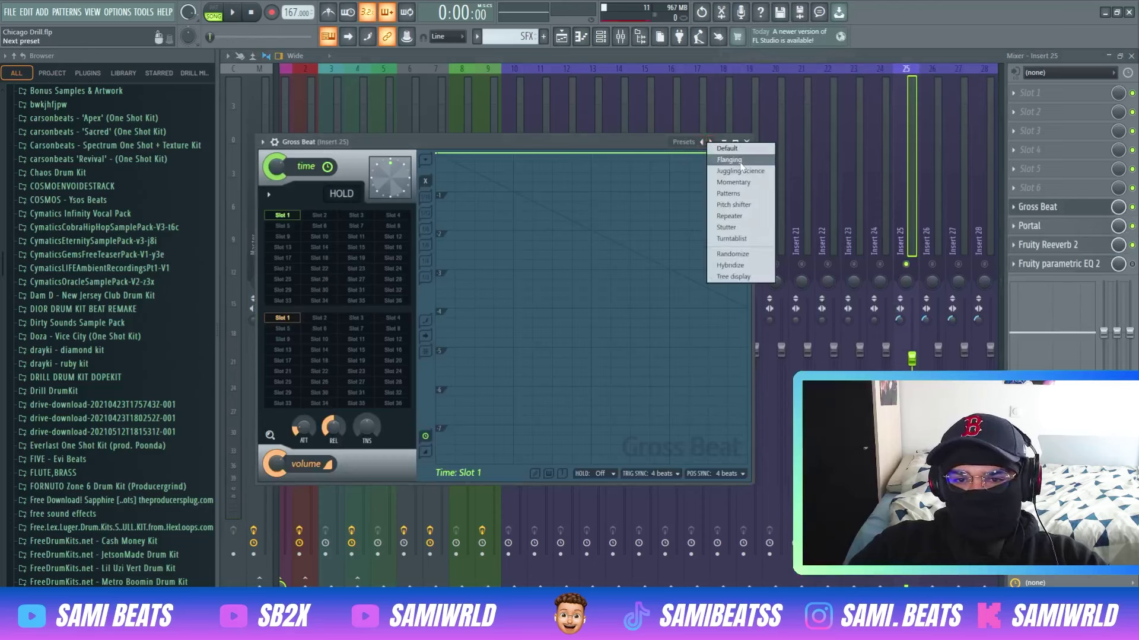
{"action": "left_click", "coordinate": [713, 159]}
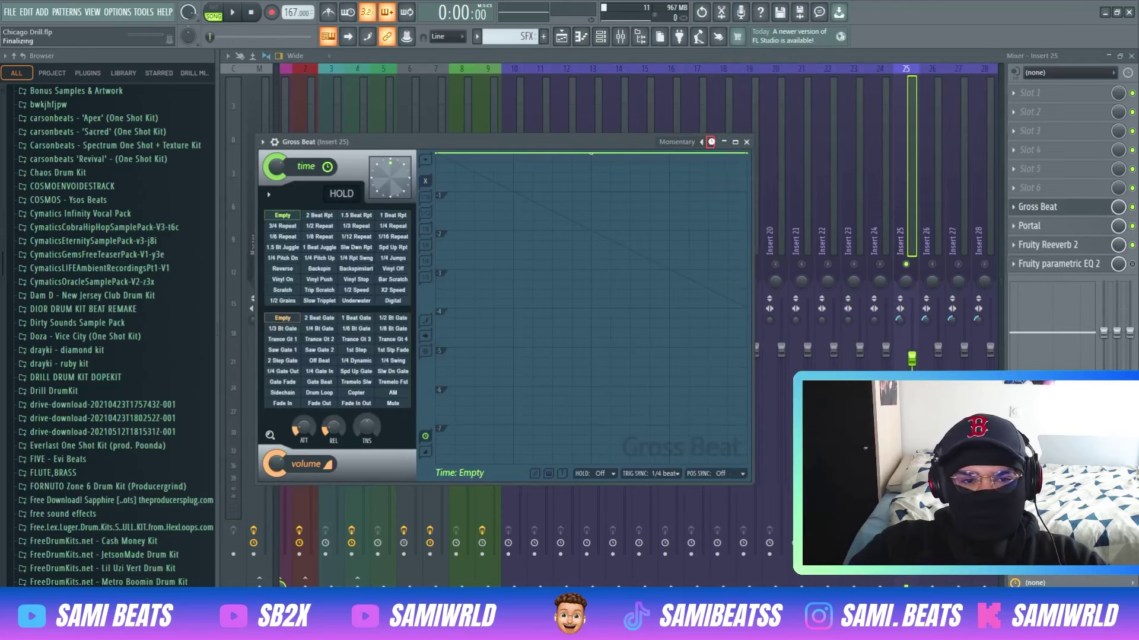
{"action": "left_click", "coordinate": [710, 143]}
{"action": "key", "text": "space"}
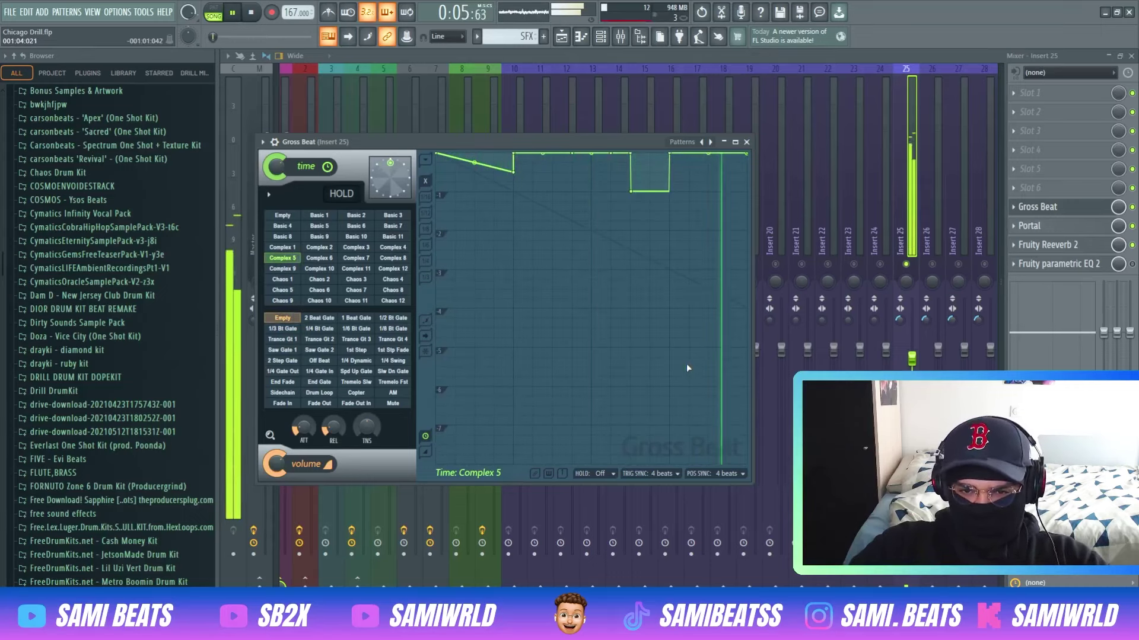
Step: Create an automation clip for Gross Beat's mute switch, close the plugin and stop playback
{"action": "right_click", "coordinate": [1133, 207]}
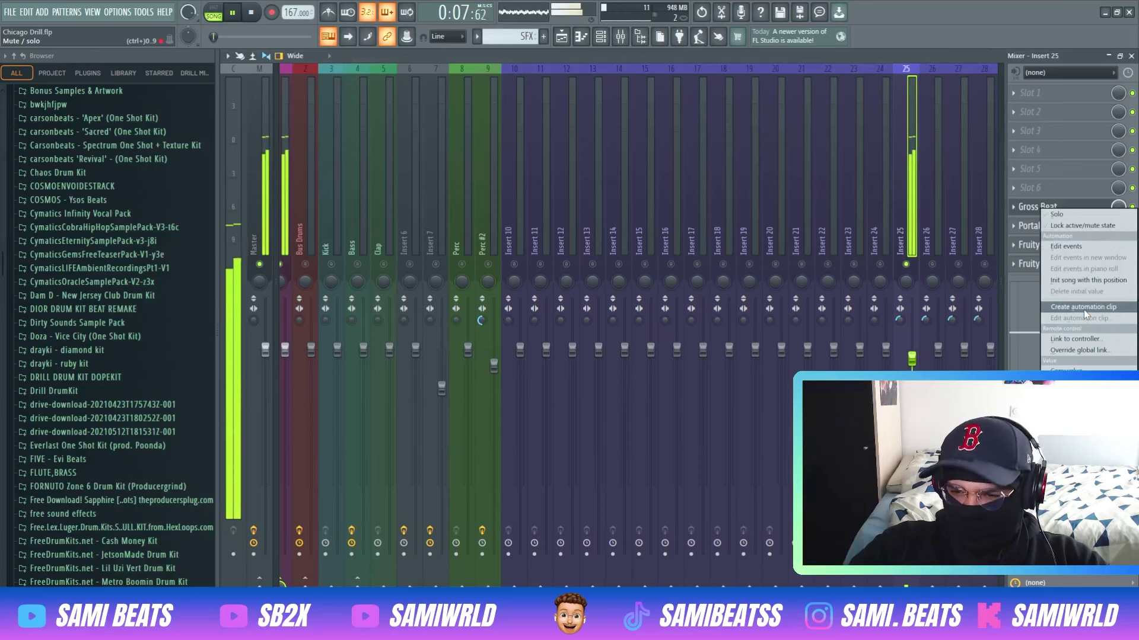
{"action": "left_click", "coordinate": [1090, 228]}
{"action": "left_click", "coordinate": [747, 143]}
{"action": "key", "text": "space"}
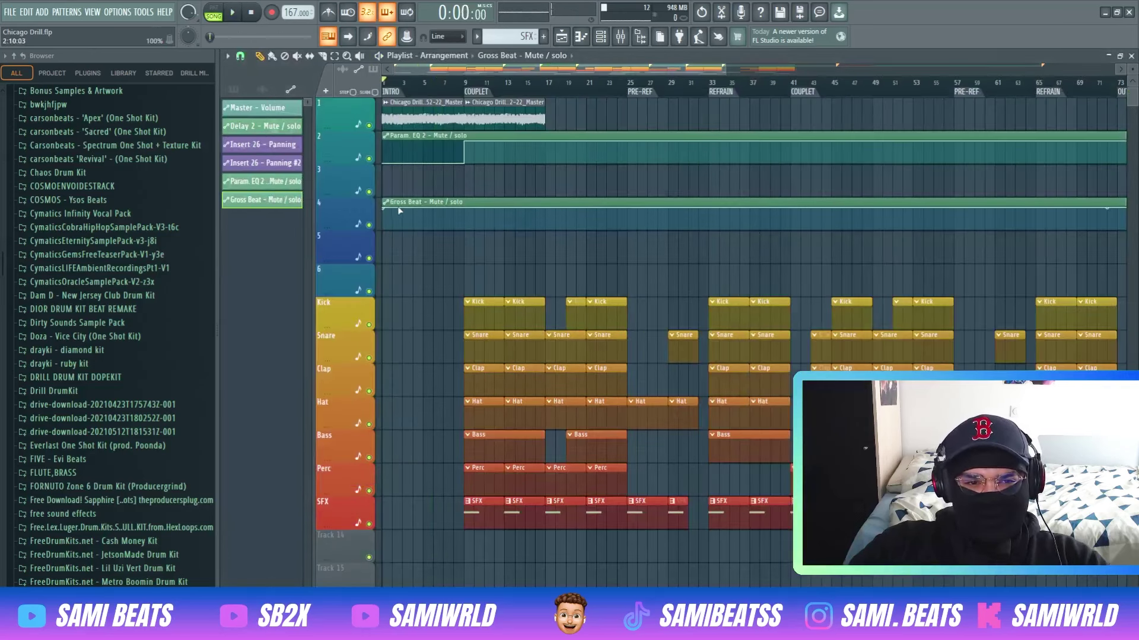
Step: Shape the Gross Beat automation to stay off from the start and be on only from bar 17 to bar 25
{"action": "left_click_drag", "start_coordinate": [383, 208], "coordinate": [381, 230]}
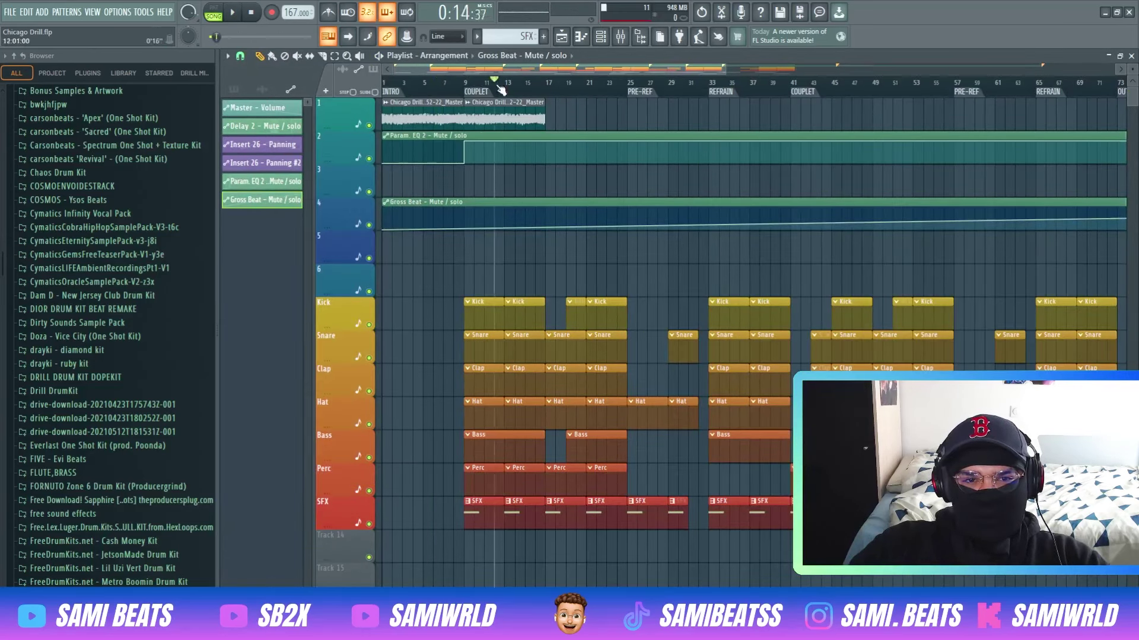
{"action": "right_click", "coordinate": [547, 229]}
{"action": "right_click", "coordinate": [549, 215]}
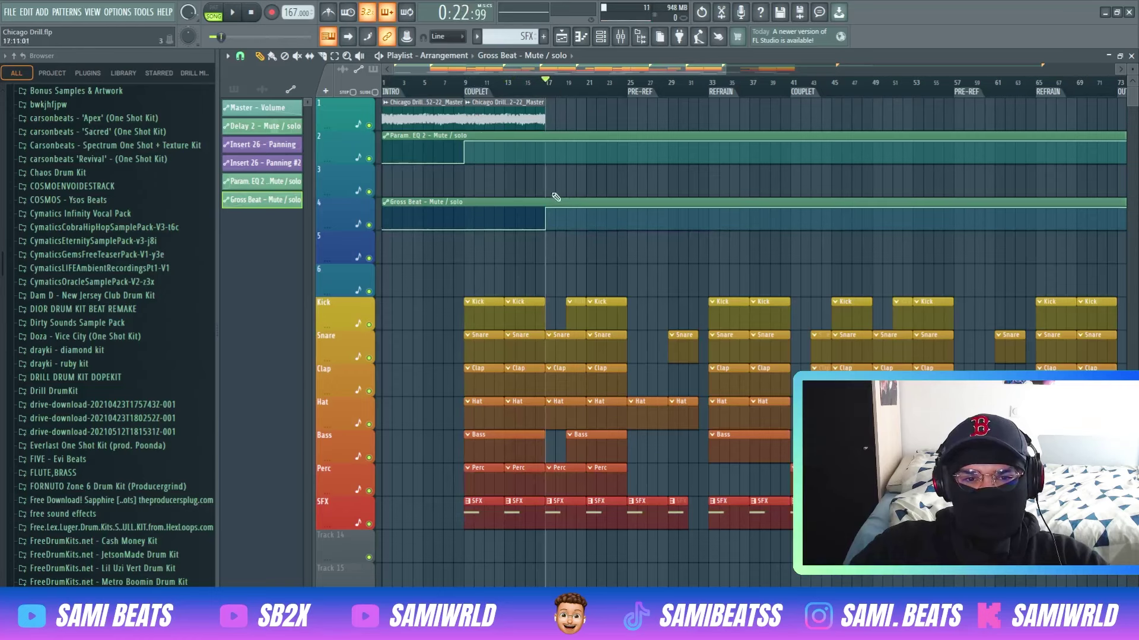
{"action": "right_click", "coordinate": [630, 229]}
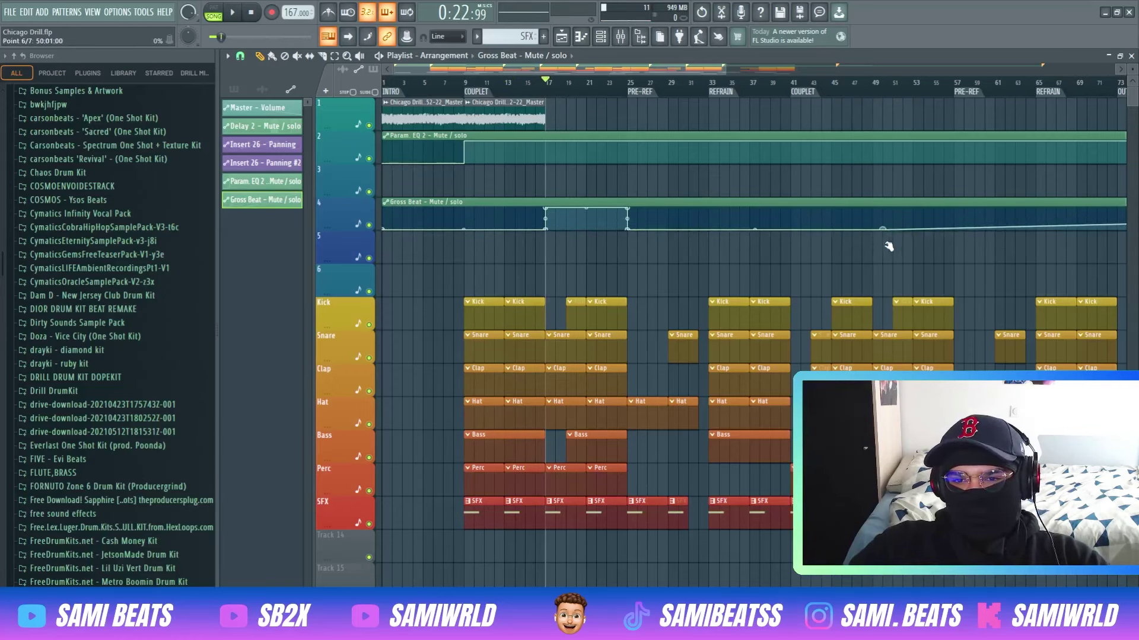
Step: Turn the Gross Beat automation on again from bar 49 to 57 and shorten the clip to end off at bar 89
{"action": "scroll", "coordinate": [790, 223], "scroll_direction": "down", "scroll_amount": 3}
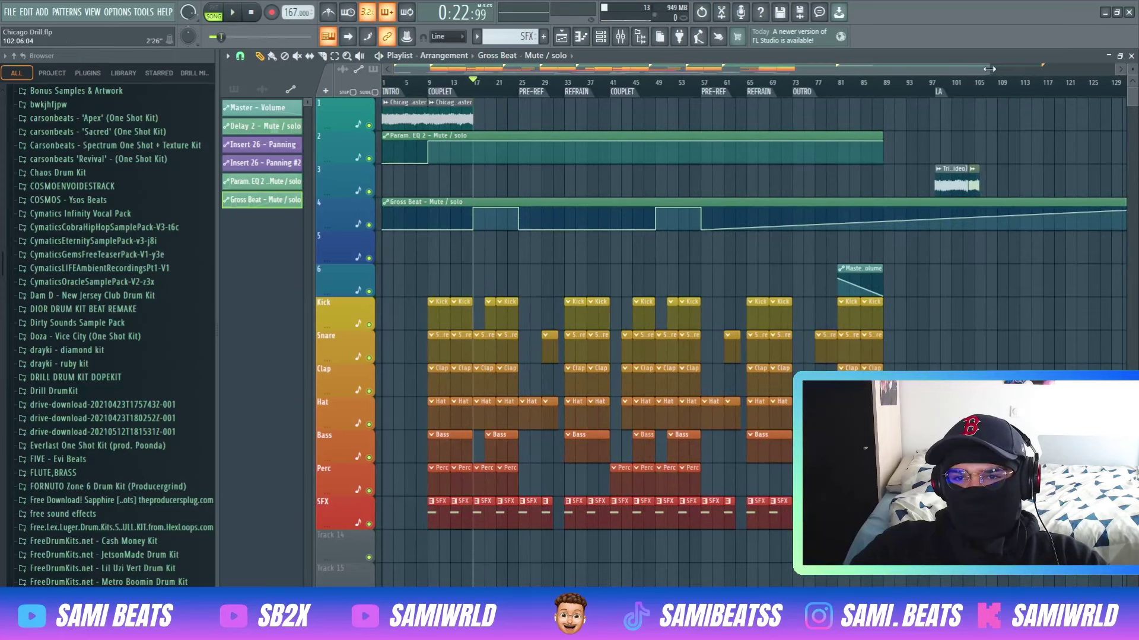
{"action": "left_click_drag", "start_coordinate": [989, 69], "coordinate": [1115, 70]}
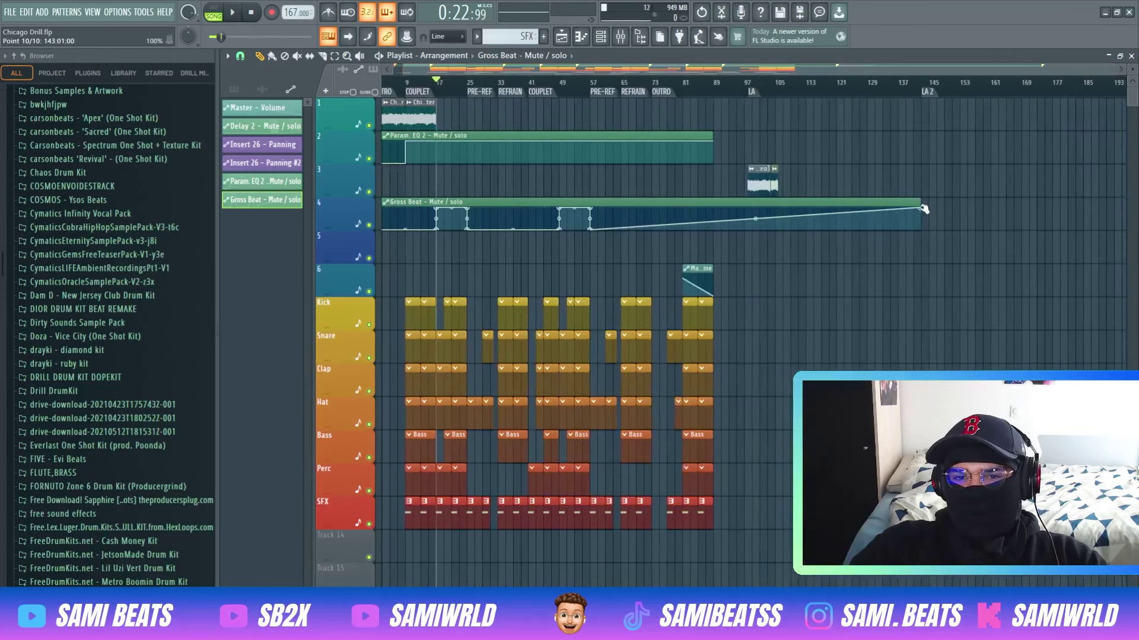
{"action": "left_click_drag", "start_coordinate": [923, 208], "coordinate": [769, 264]}
Step: Select the two recorded Chicago Drill clips on track 1 and duplicate them repeatedly along the arrangement past bar 65
{"action": "left_click_drag", "start_coordinate": [412, 69], "coordinate": [393, 69]}
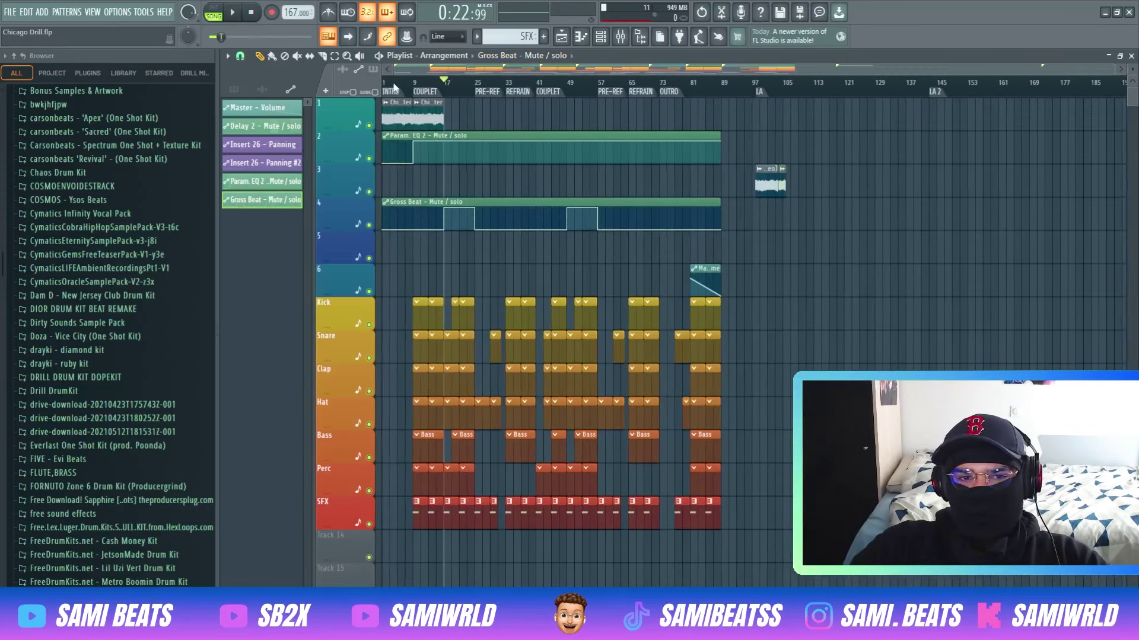
{"action": "left_click_drag", "start_coordinate": [508, 119], "coordinate": [384, 116]}
{"action": "key", "text": "ctrl+b"}
{"action": "key", "text": "ctrl+b"}
{"action": "key", "text": "ctrl+b"}
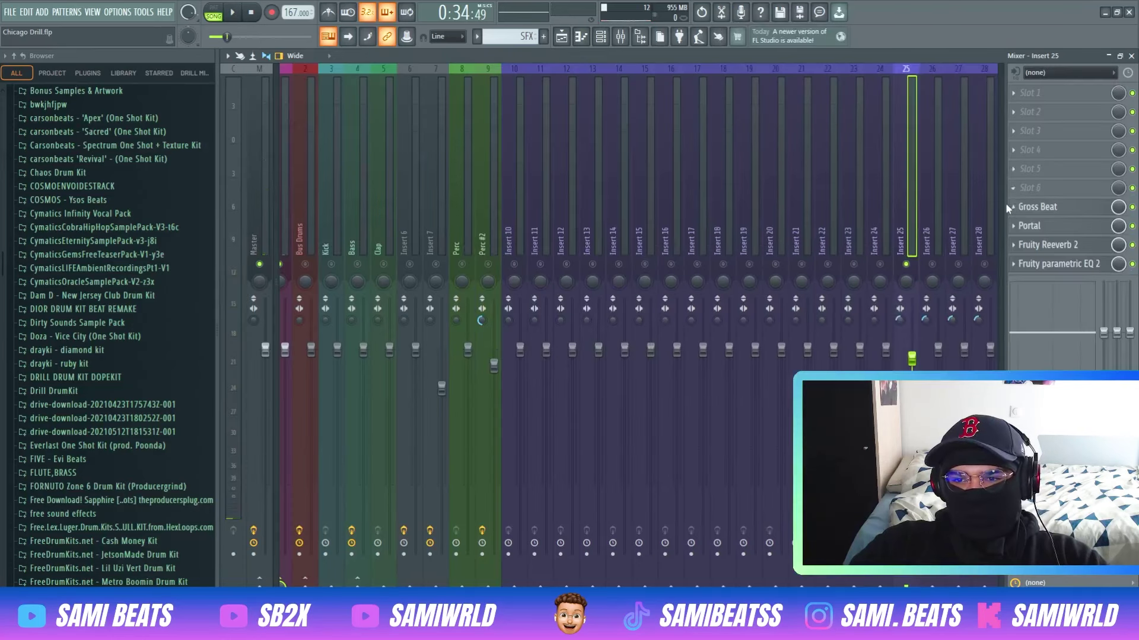
Step: Add HalfTime to effect slot 6 of Insert 25 and create an automation clip for its mute switch on track 5
{"action": "mouse_move", "coordinate": [1008, 202]}
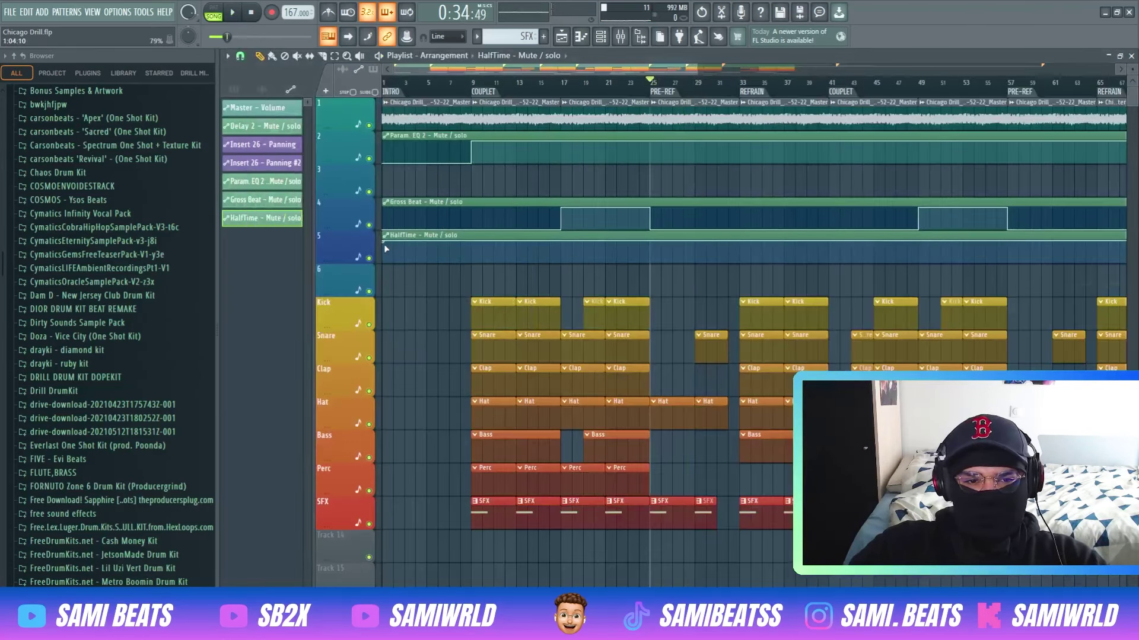
Step: Shape the HalfTime mute automation on track 5 to stay off from the start and be on only from bar 25 to bar 33
{"action": "left_click_drag", "start_coordinate": [383, 242], "coordinate": [383, 263]}
{"action": "right_click", "coordinate": [650, 263]}
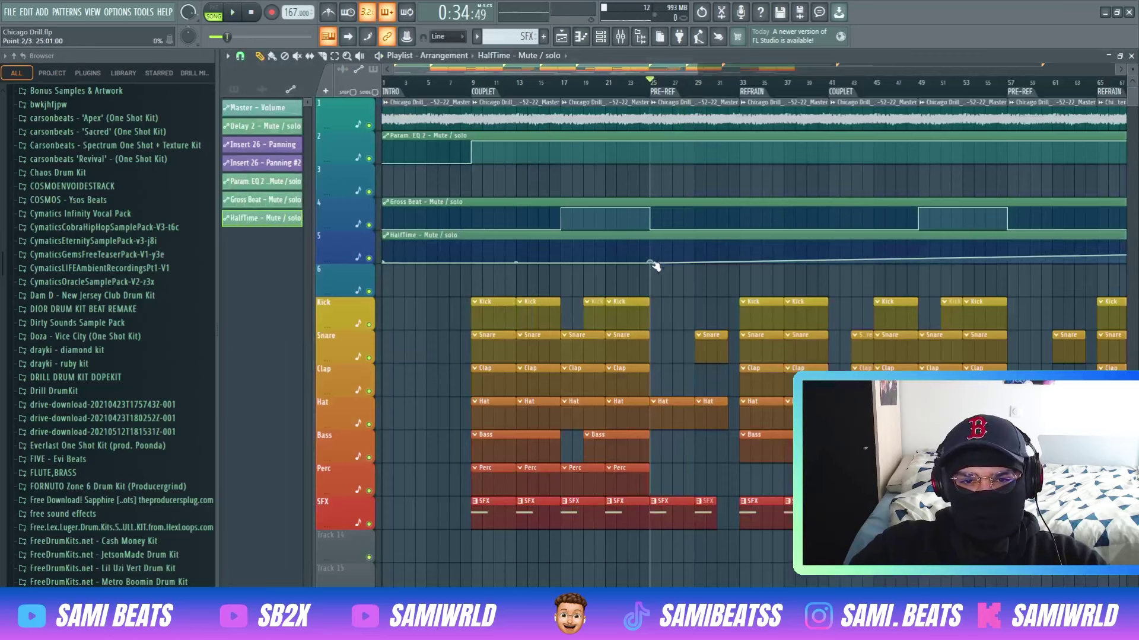
{"action": "left_click_drag", "start_coordinate": [655, 273], "coordinate": [652, 237]}
{"action": "key", "text": "space"}
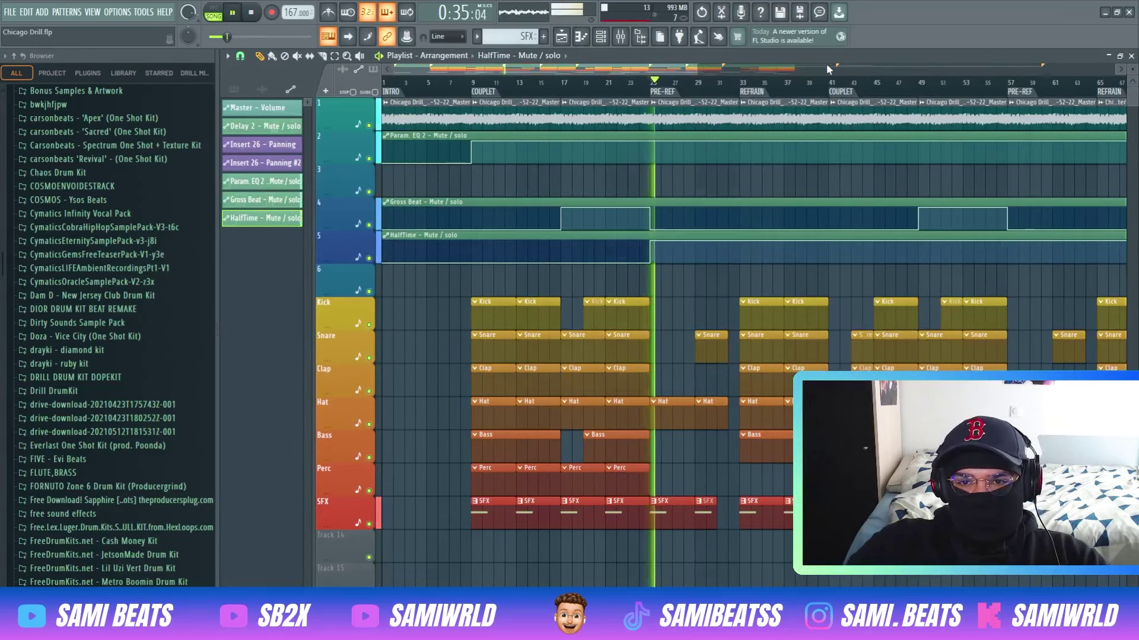
{"action": "right_click", "coordinate": [742, 249]}
{"action": "left_click_drag", "start_coordinate": [741, 249], "coordinate": [745, 240]}
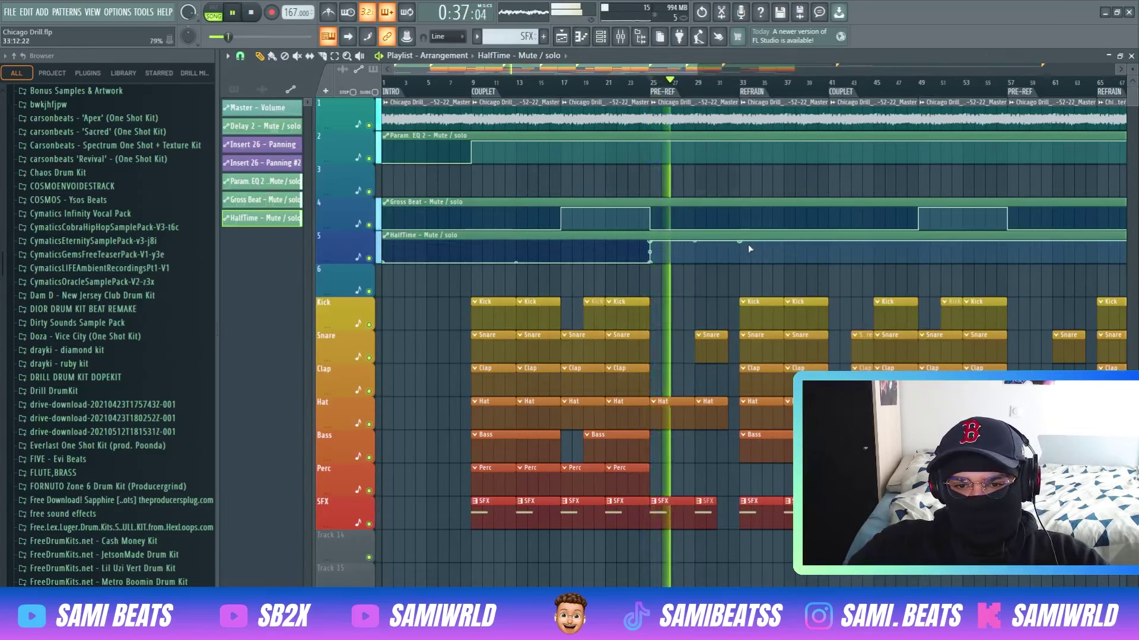
{"action": "right_click", "coordinate": [741, 262]}
{"action": "scroll", "coordinate": [845, 200], "scroll_direction": "down", "scroll_amount": 3}
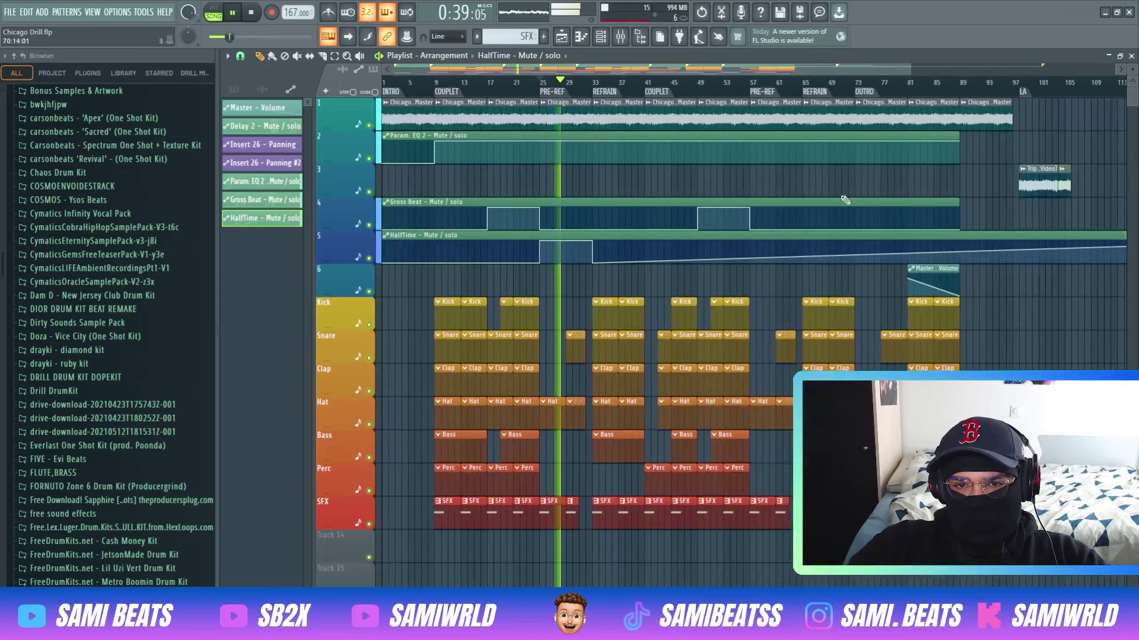
Step: Turn the HalfTime automation on again from bar 57 to 65 and shorten the clip to end off at bar 89
{"action": "right_click", "coordinate": [750, 260]}
{"action": "right_click", "coordinate": [749, 240]}
{"action": "right_click", "coordinate": [800, 251]}
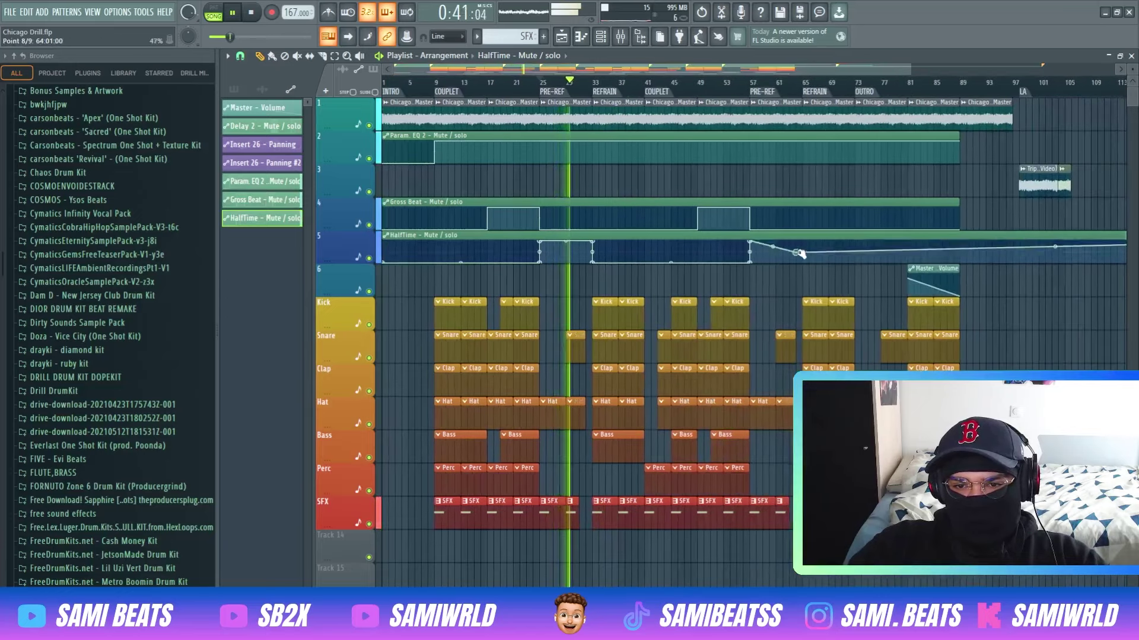
{"action": "left_click_drag", "start_coordinate": [800, 251], "coordinate": [807, 237]}
{"action": "right_click", "coordinate": [803, 262]}
{"action": "right_click", "coordinate": [914, 257]}
{"action": "left_click_drag", "start_coordinate": [913, 256], "coordinate": [915, 273]}
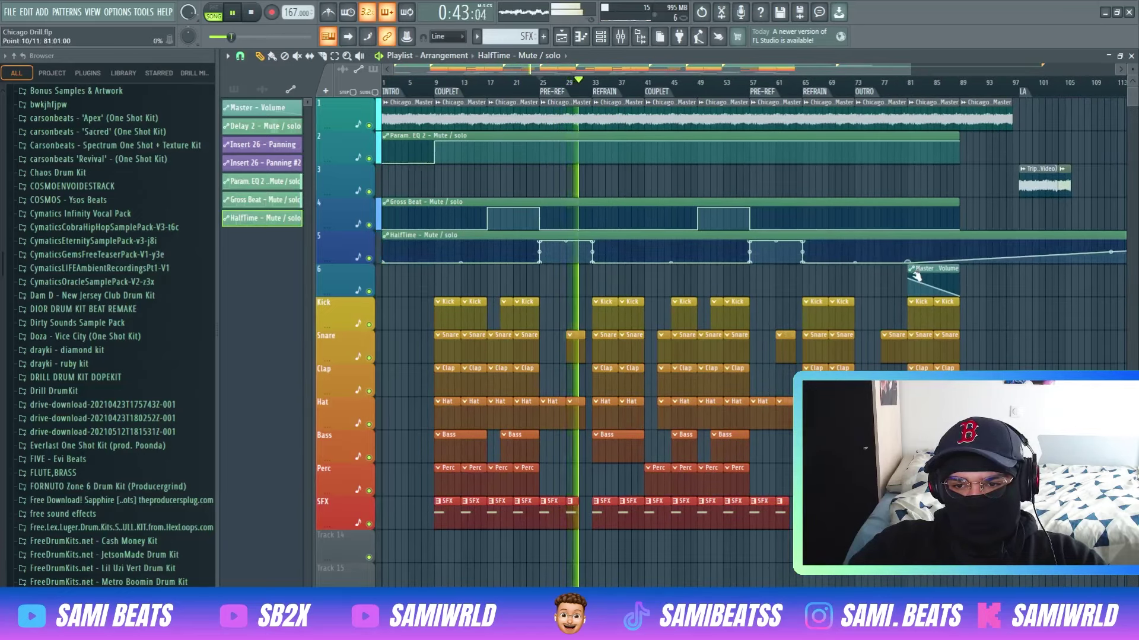
{"action": "scroll", "coordinate": [912, 83], "scroll_direction": "down", "scroll_amount": 2}
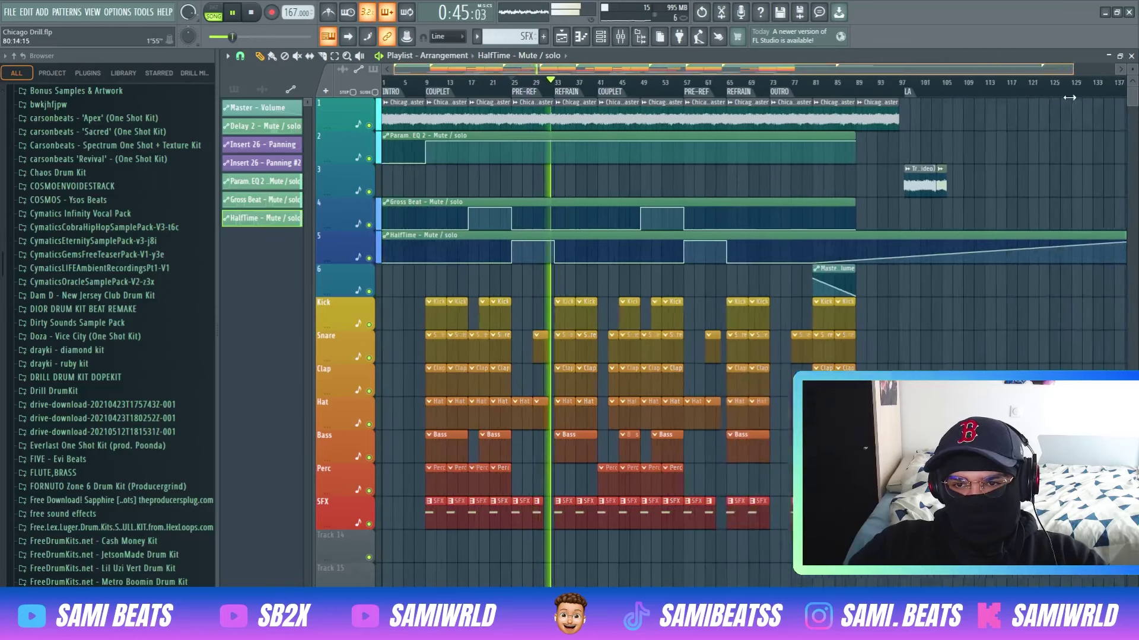
{"action": "key", "text": "space"}
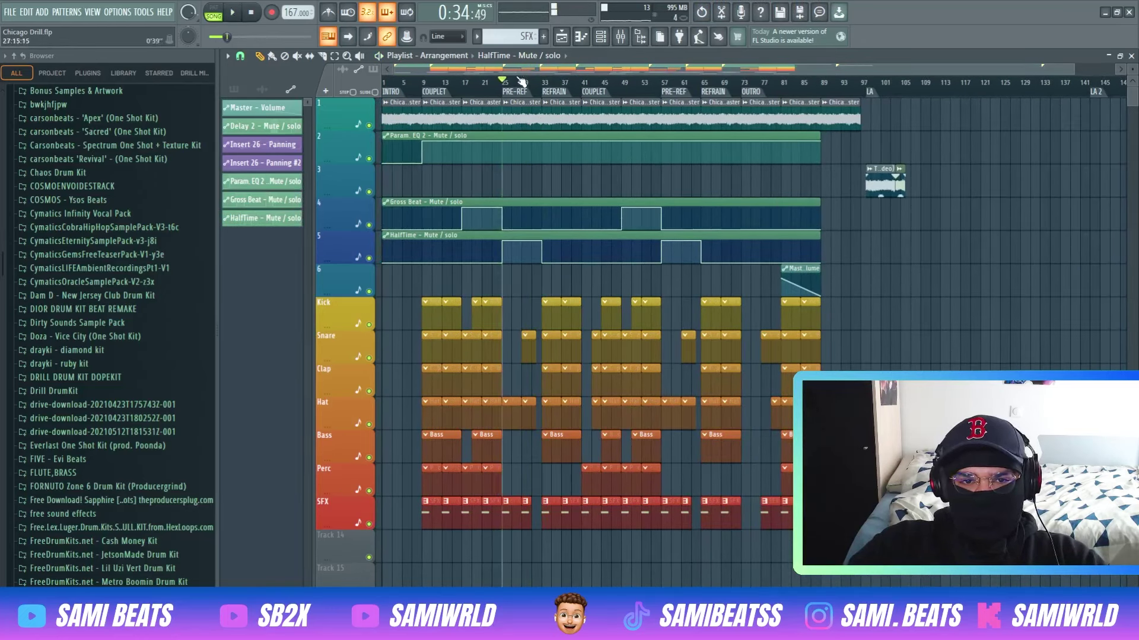
Step: Play the arrangement from bar 33 to check the HalfTime change and cut the track 1 audio back to end at bar 89
{"action": "left_click", "coordinate": [541, 81]}
{"action": "key", "text": "space"}
{"action": "key", "text": "space"}
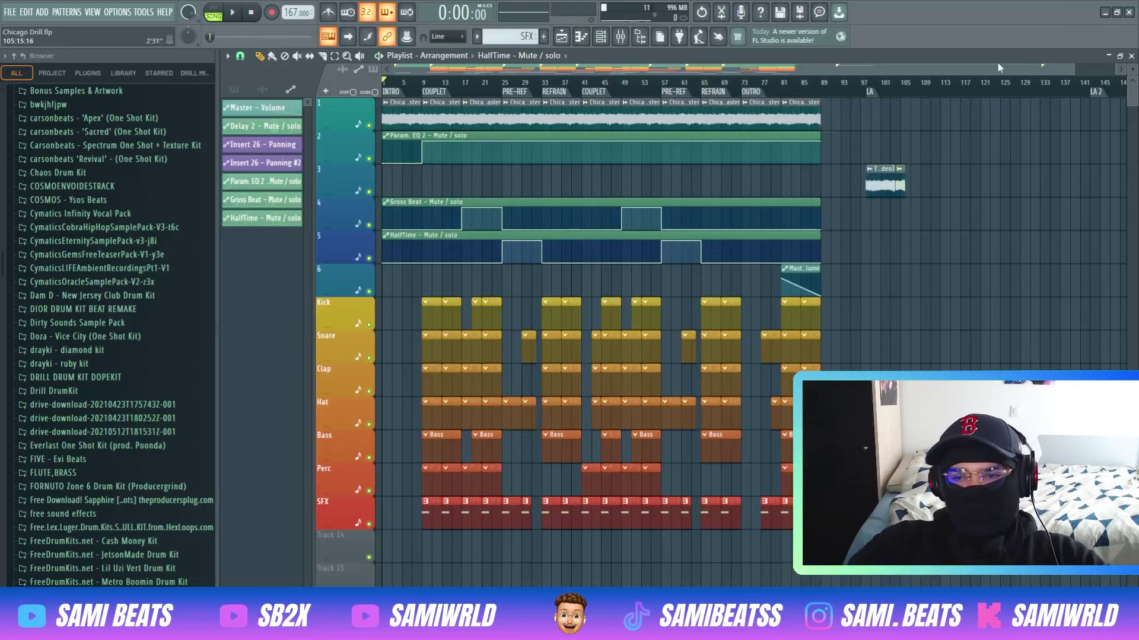
{"action": "left_click_drag", "start_coordinate": [1072, 65], "coordinate": [638, 89]}
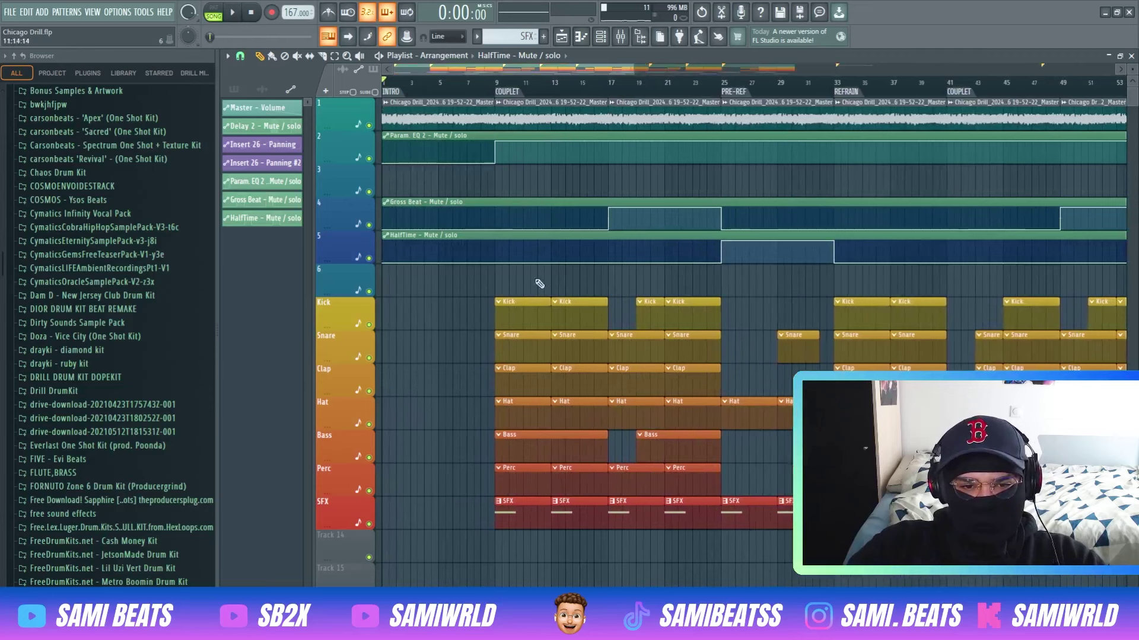
Step: Show all channels in the channel rack, audition the 808 - VINYL bass and locate its sample file in the browser
{"action": "left_click", "coordinate": [601, 41]}
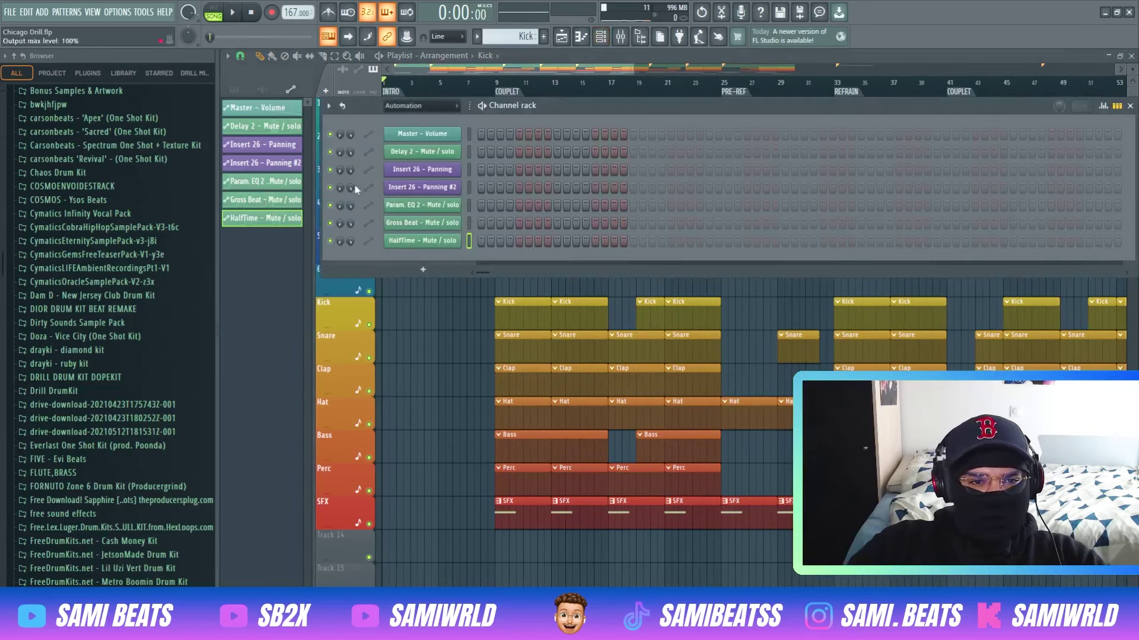
{"action": "left_click", "coordinate": [414, 118]}
{"action": "left_click", "coordinate": [435, 371]}
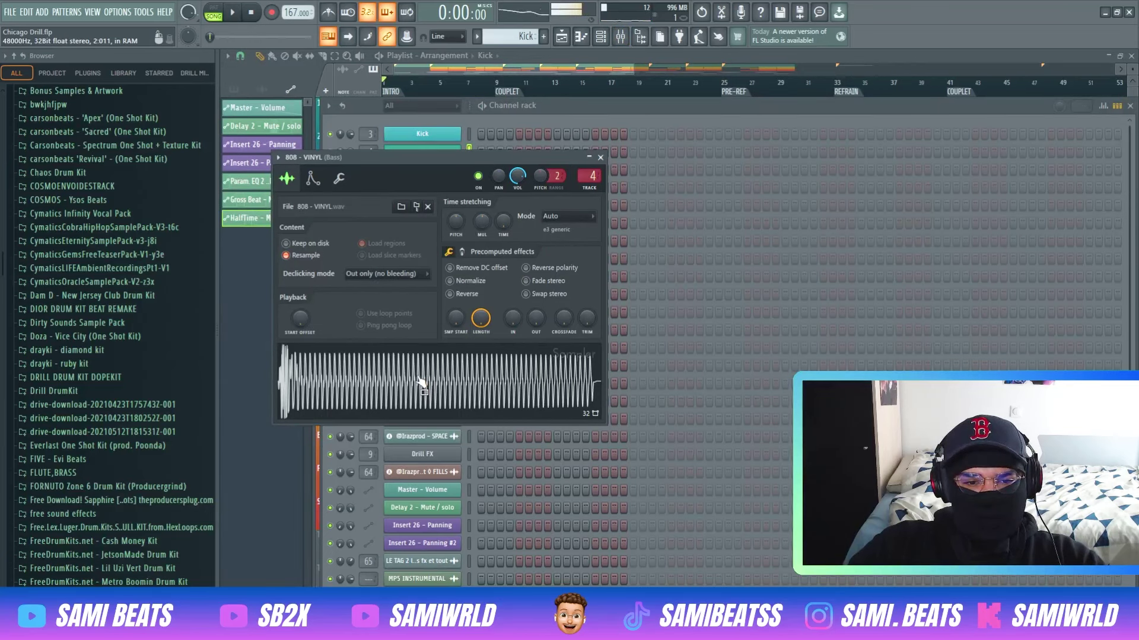
{"action": "left_click_drag", "start_coordinate": [345, 424], "coordinate": [377, 418]}
{"action": "left_click", "coordinate": [377, 389]}
{"action": "scroll", "coordinate": [142, 380], "scroll_direction": "down", "scroll_amount": 2}
{"action": "scroll", "coordinate": [116, 383], "scroll_direction": "down", "scroll_amount": 2}
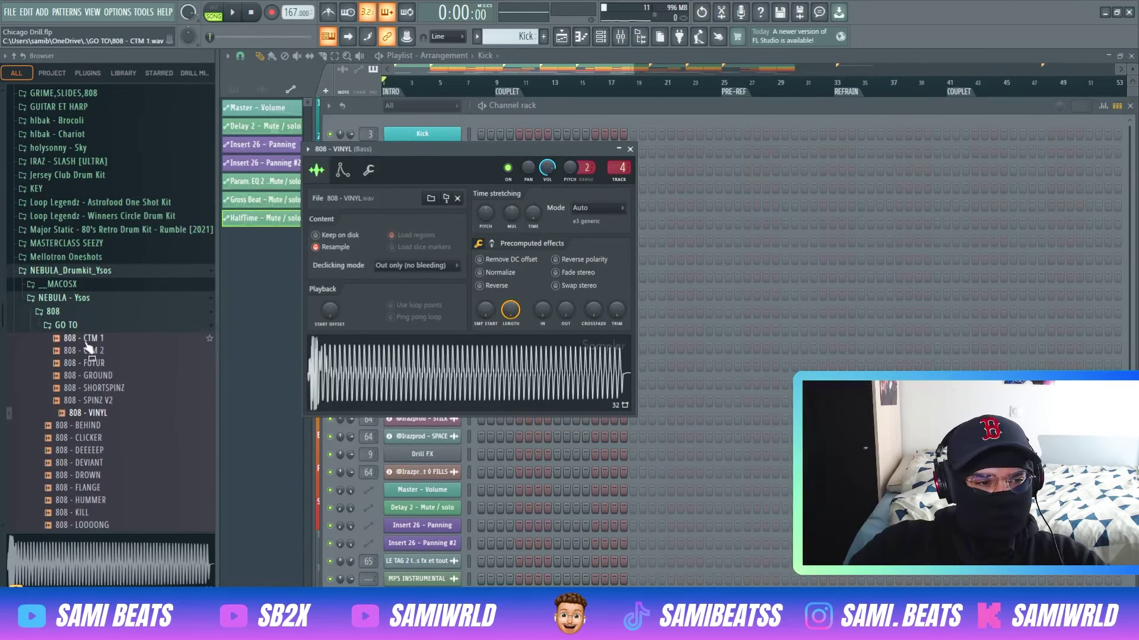
{"action": "left_click", "coordinate": [629, 150]}
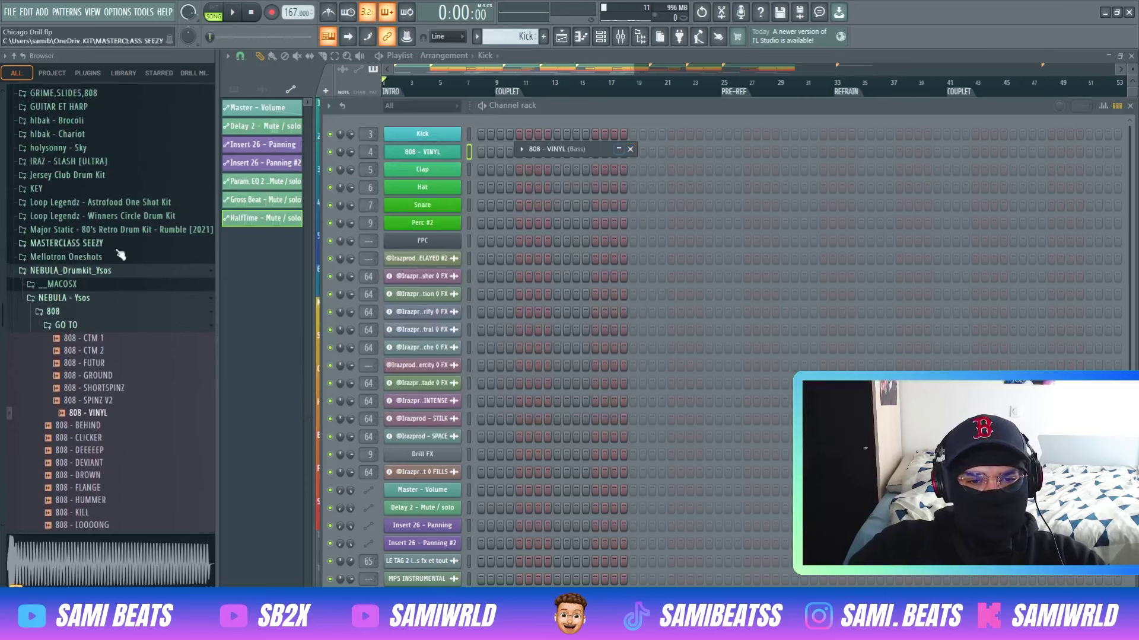
{"action": "scroll", "coordinate": [114, 296], "scroll_direction": "up", "scroll_amount": 15}
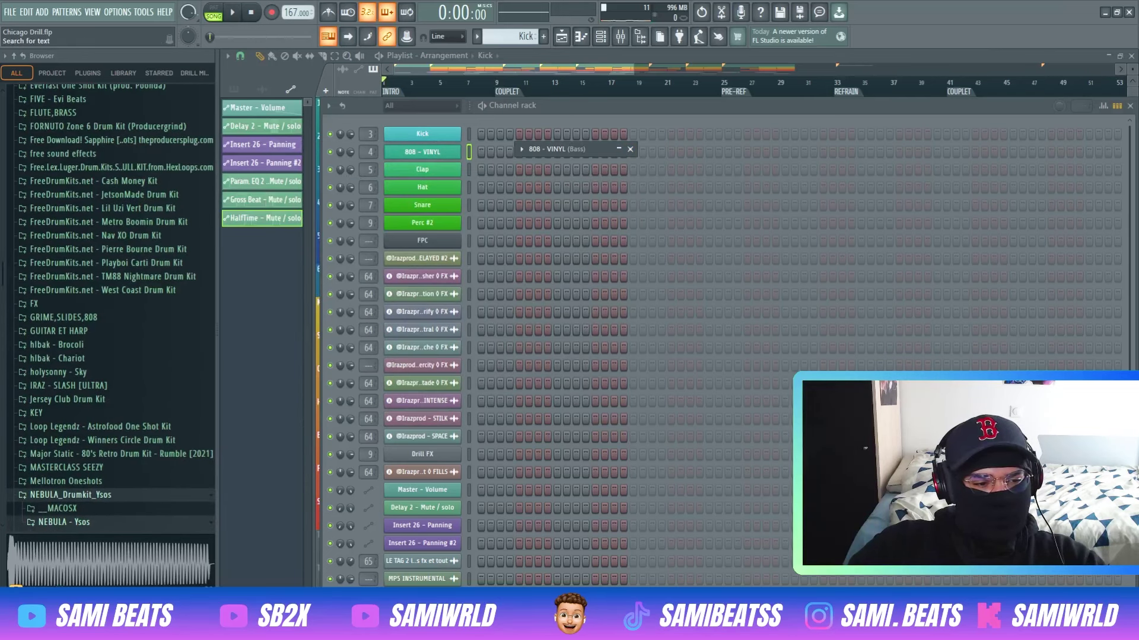
{"action": "key", "text": "Return"}
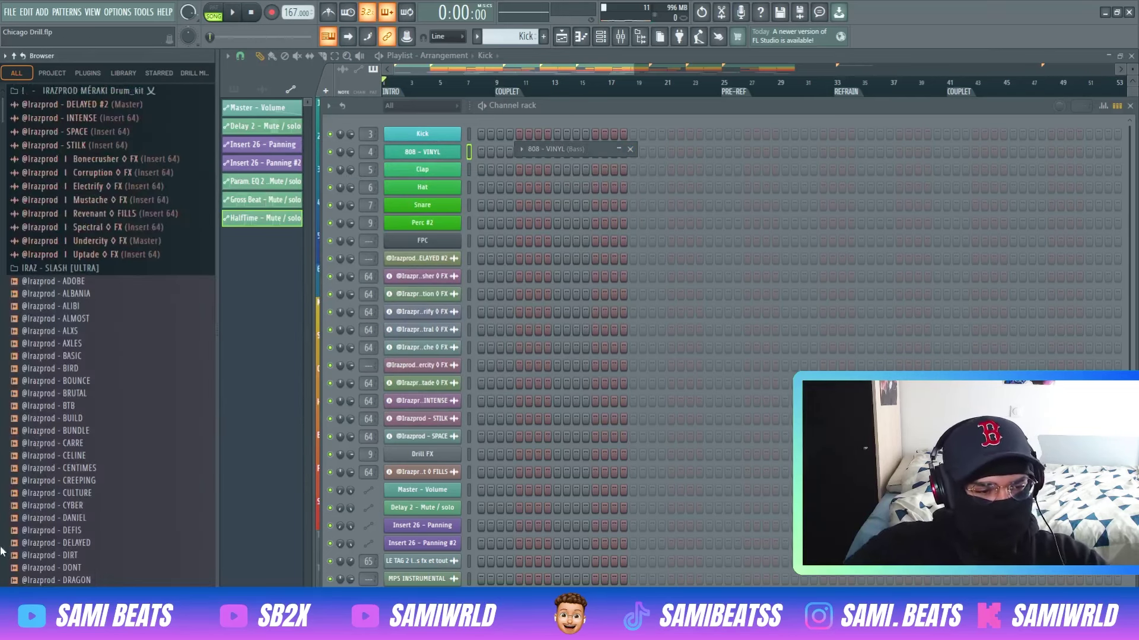
{"action": "left_click", "coordinate": [74, 268]}
{"action": "left_click", "coordinate": [43, 427]}
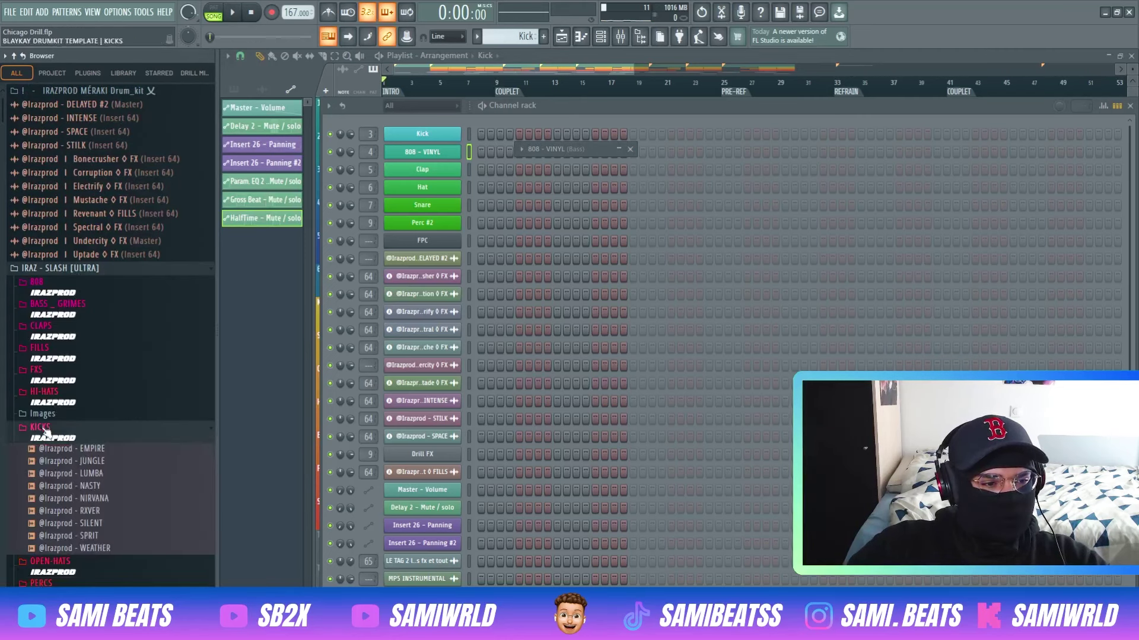
{"action": "left_click", "coordinate": [59, 449]}
{"action": "left_click", "coordinate": [68, 461]}
{"action": "left_click", "coordinate": [78, 486]}
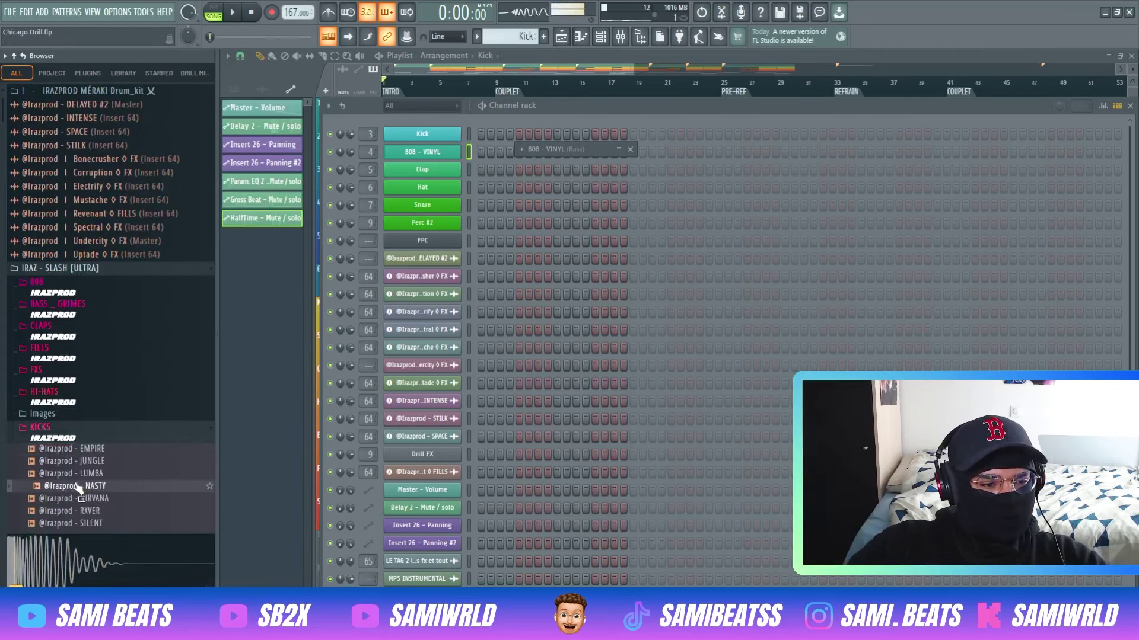
{"action": "left_click_drag", "start_coordinate": [414, 134], "coordinate": [414, 135]}
Step: Open the kick's piano roll and draw its C5 rhythm through bar 1 and a quick run of short notes in bar 2
{"action": "right_click", "coordinate": [414, 135]}
{"action": "left_click", "coordinate": [481, 132]}
{"action": "left_click", "coordinate": [344, 230]}
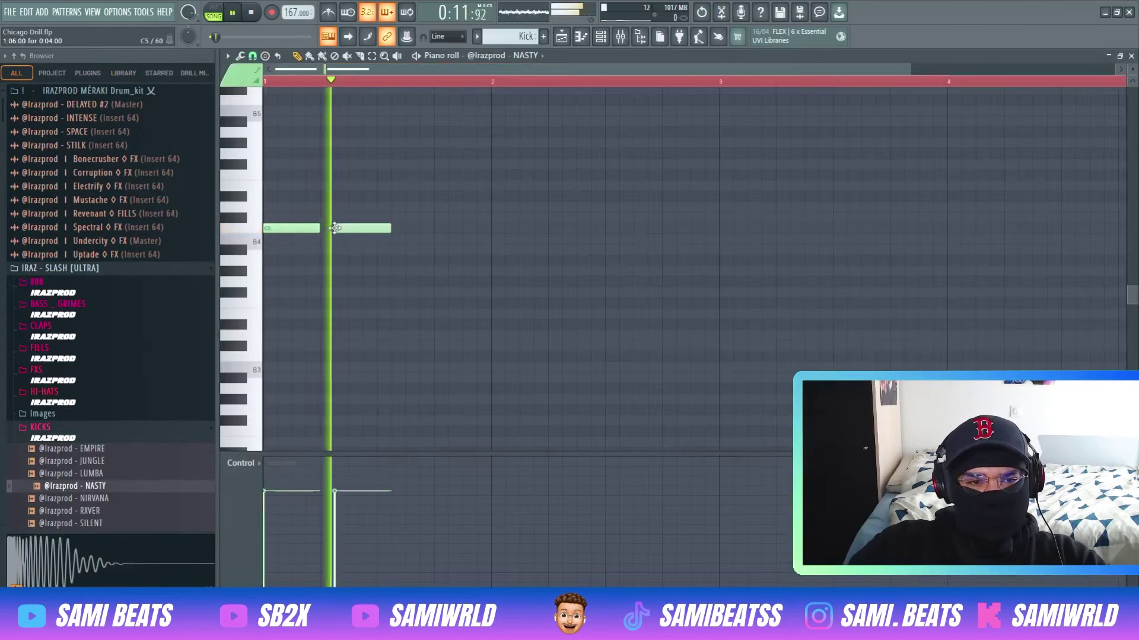
{"action": "key", "text": "space"}
{"action": "left_click_drag", "start_coordinate": [345, 230], "coordinate": [360, 230]}
{"action": "key", "text": "space"}
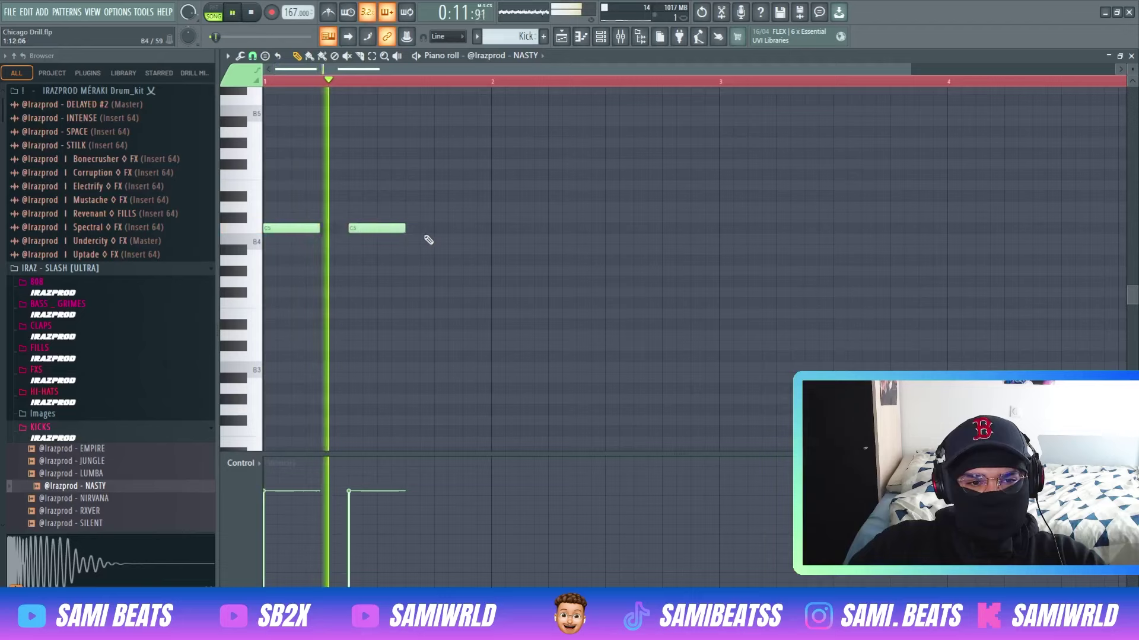
{"action": "left_click", "coordinate": [428, 229]}
{"action": "left_click_drag", "start_coordinate": [428, 228], "coordinate": [439, 227]}
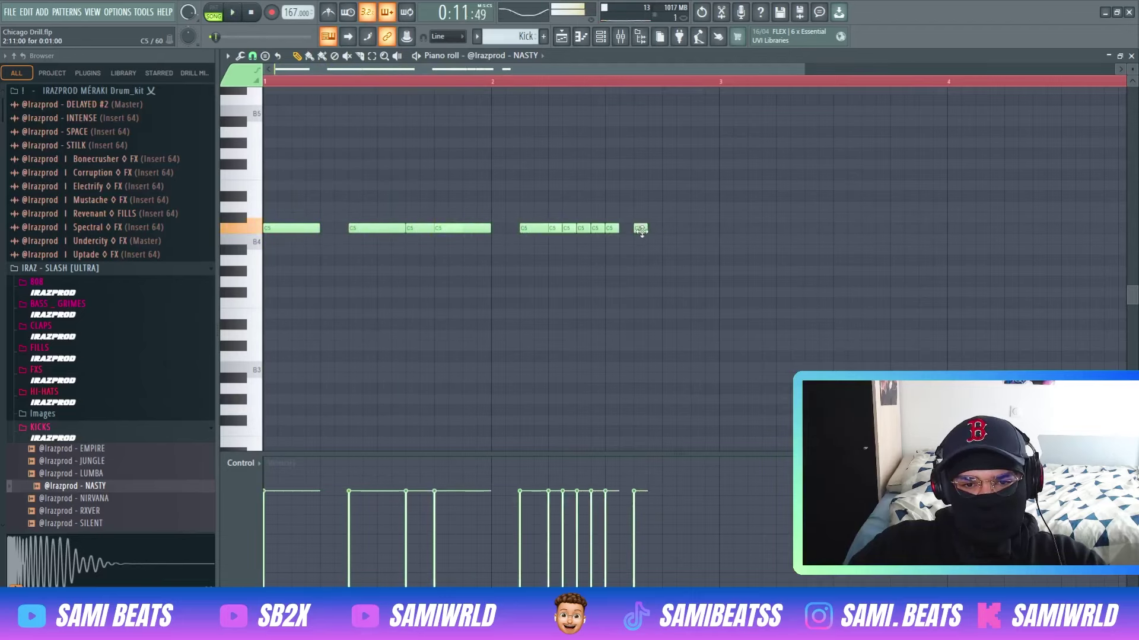
Step: Extend the kick pattern to four bars, with joined notes and rising velocities on the fast runs in bars 2 and 4
{"action": "left_click", "coordinate": [663, 228]}
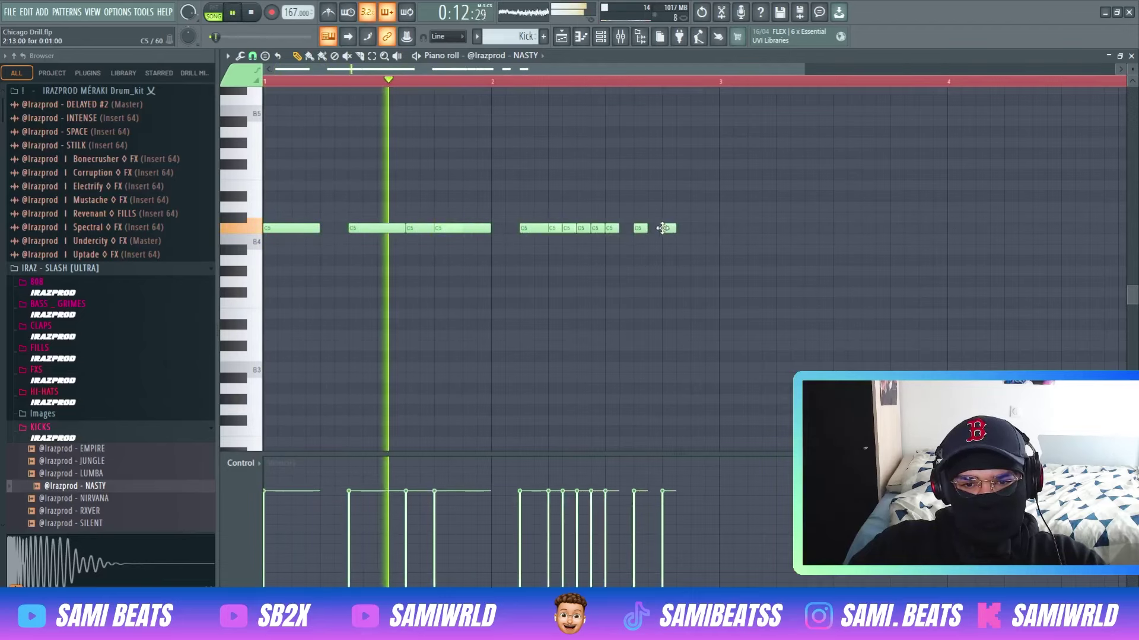
{"action": "left_click_drag", "start_coordinate": [662, 229], "coordinate": [36, 254]}
{"action": "left_click", "coordinate": [696, 229]}
{"action": "key", "text": "space"}
{"action": "key", "text": "ctrl+l"}
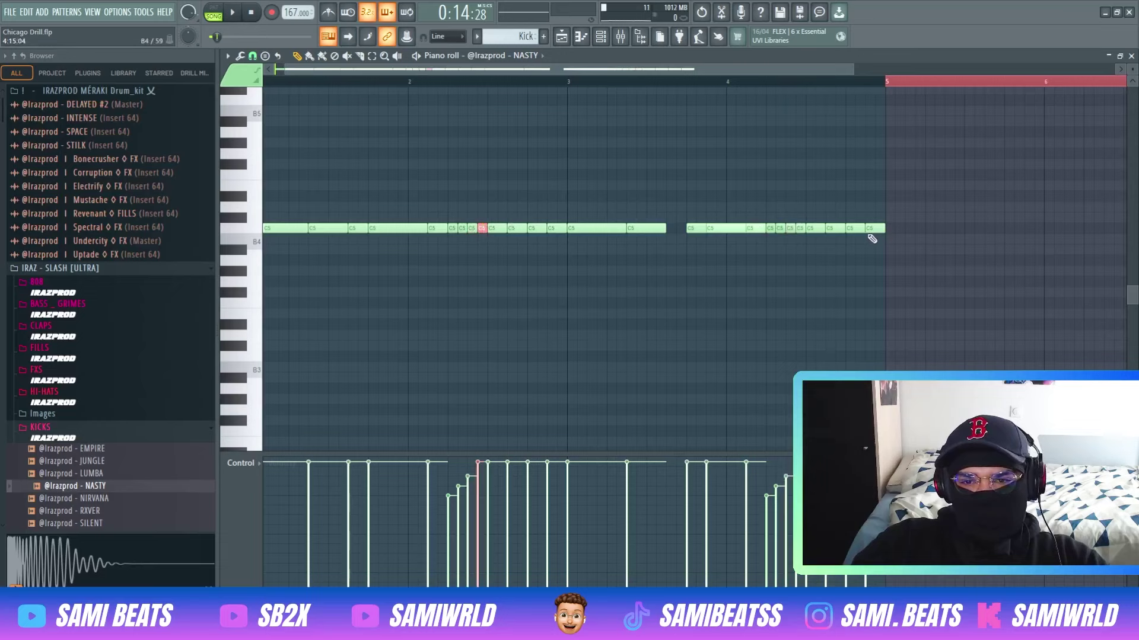
{"action": "key", "text": "space"}
{"action": "key", "text": "ctrl+a"}
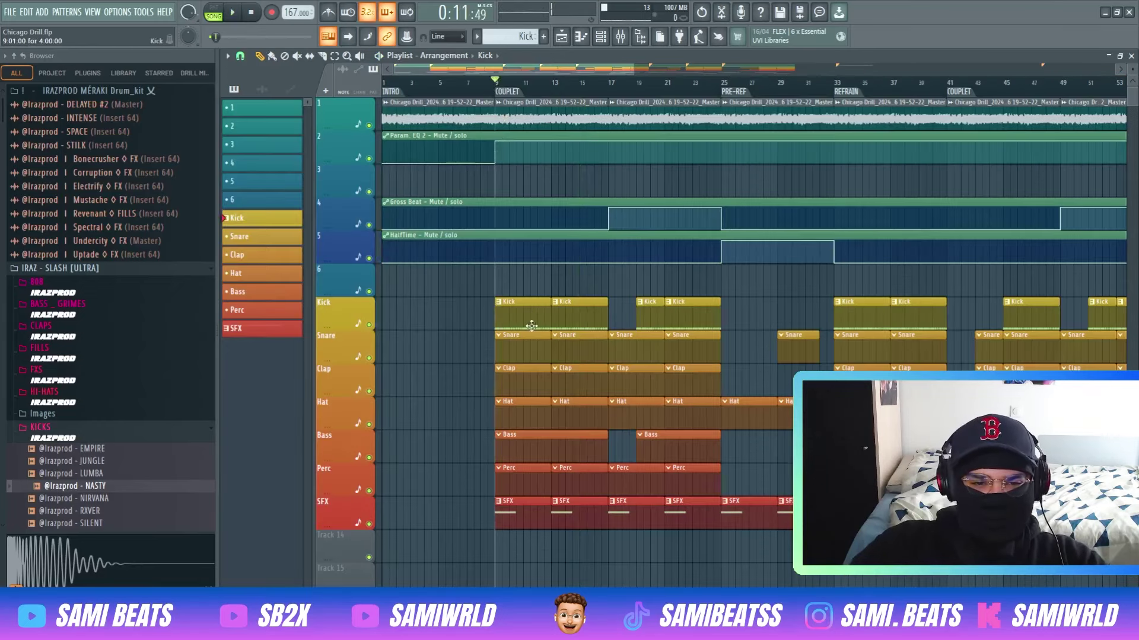
{"action": "double_click", "coordinate": [515, 344]}
{"action": "scroll", "coordinate": [66, 402], "scroll_direction": "down", "scroll_amount": 3}
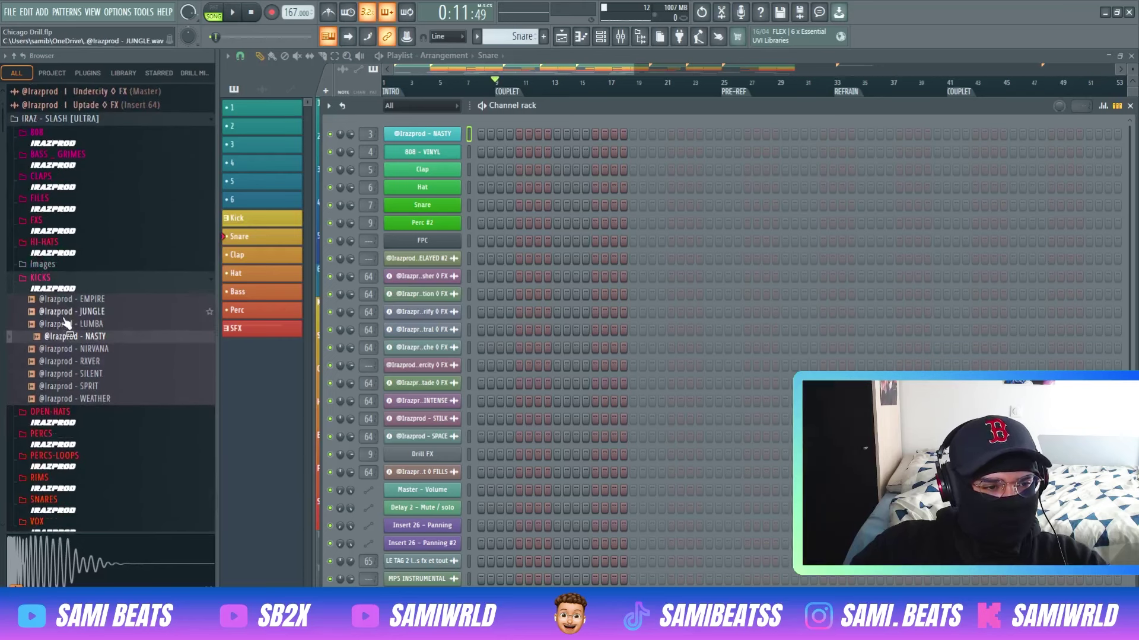
{"action": "left_click", "coordinate": [72, 362]}
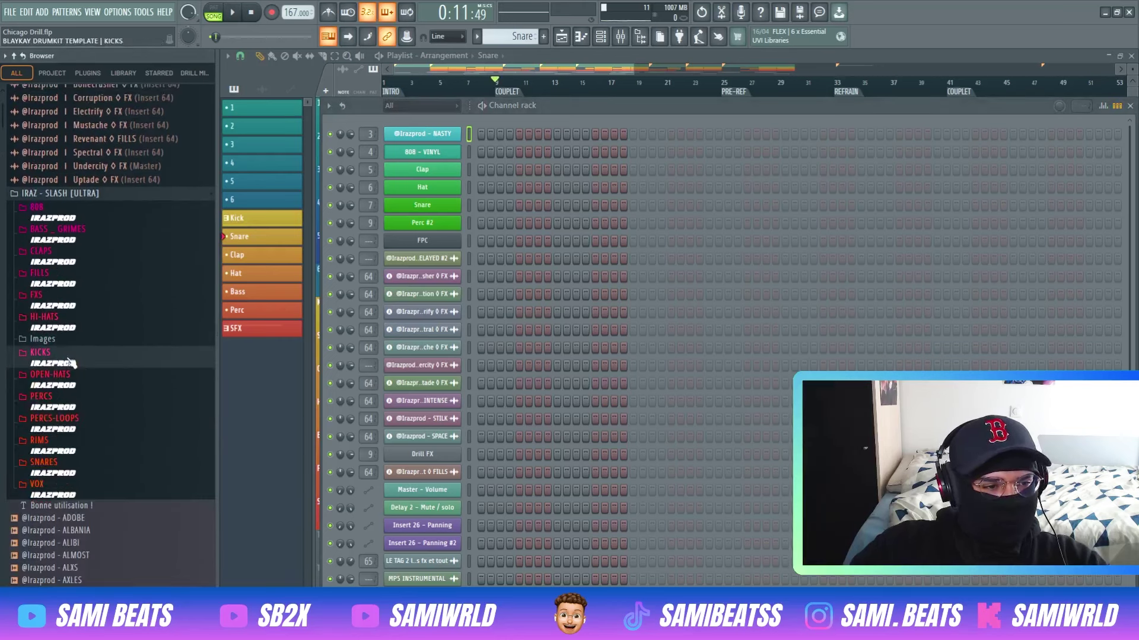
{"action": "left_click", "coordinate": [56, 469]}
{"action": "left_click", "coordinate": [74, 476]}
{"action": "left_click", "coordinate": [77, 463]}
{"action": "left_click", "coordinate": [80, 442]}
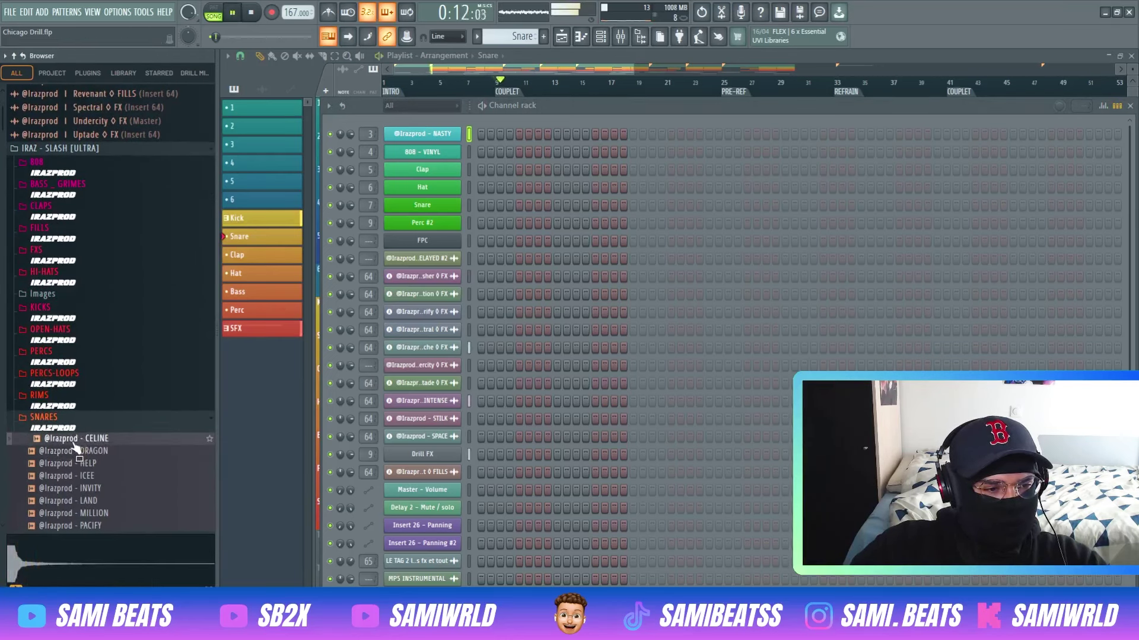
{"action": "left_click_drag", "start_coordinate": [438, 206], "coordinate": [438, 205]}
Step: Place C5 snare notes on step 9 of bars 1 and 3, step 13 of bar 2, and steps 11 and 13 of bar 4
{"action": "right_click", "coordinate": [439, 205]}
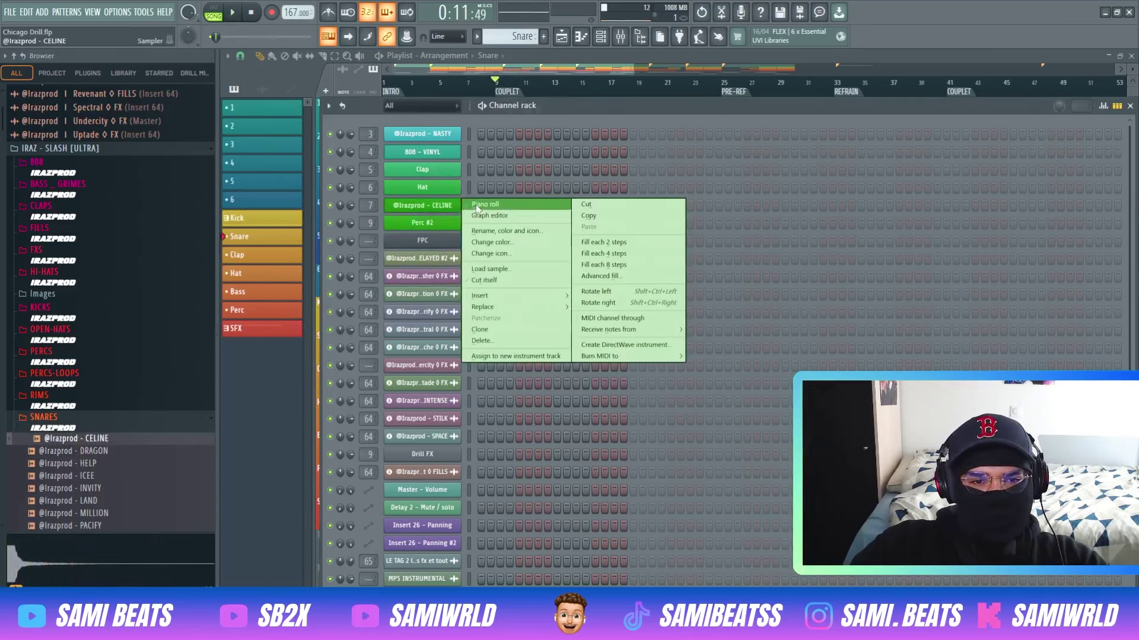
{"action": "left_click", "coordinate": [475, 204]}
{"action": "left_click_drag", "start_coordinate": [303, 241], "coordinate": [344, 231]}
{"action": "key", "text": "space"}
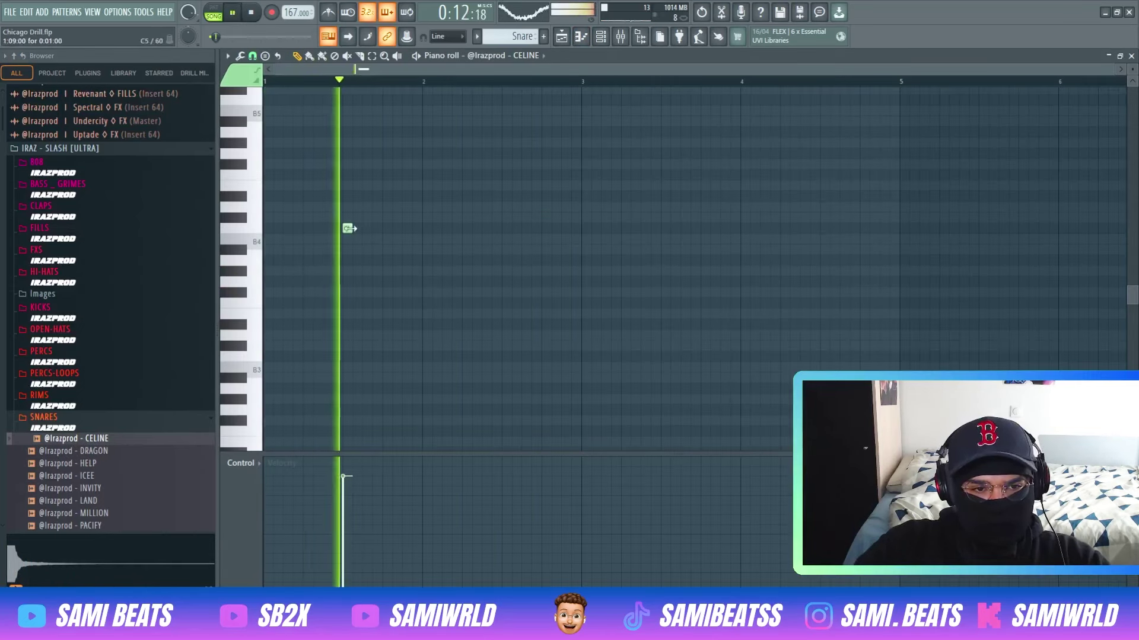
{"action": "left_click", "coordinate": [546, 228]}
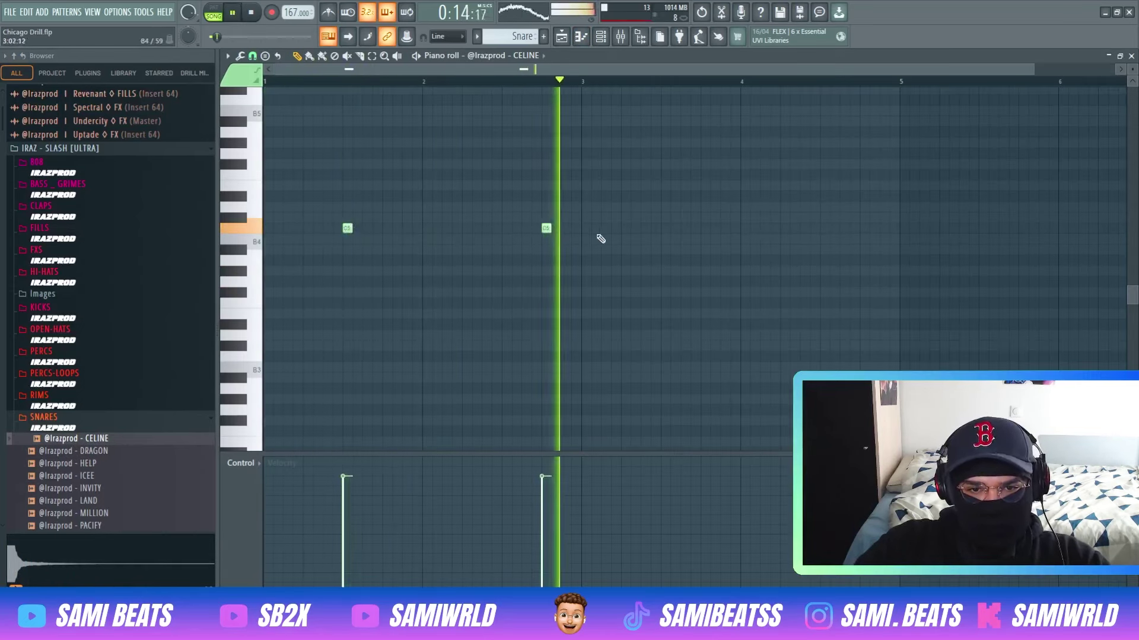
{"action": "left_click", "coordinate": [665, 228]}
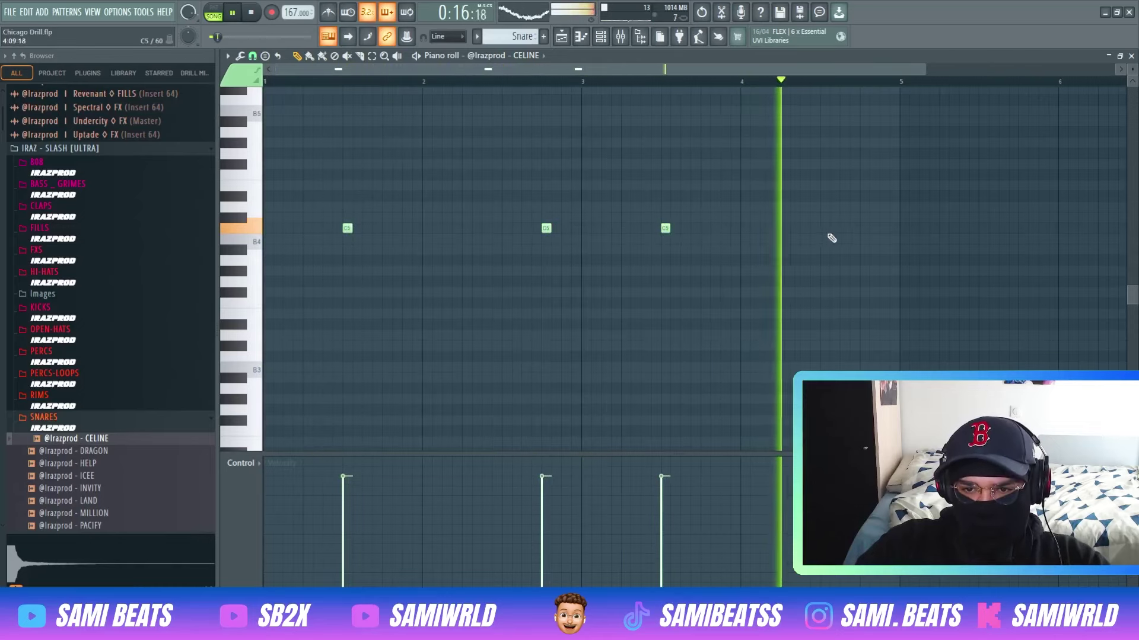
{"action": "left_click", "coordinate": [844, 229]}
{"action": "left_click", "coordinate": [864, 229]}
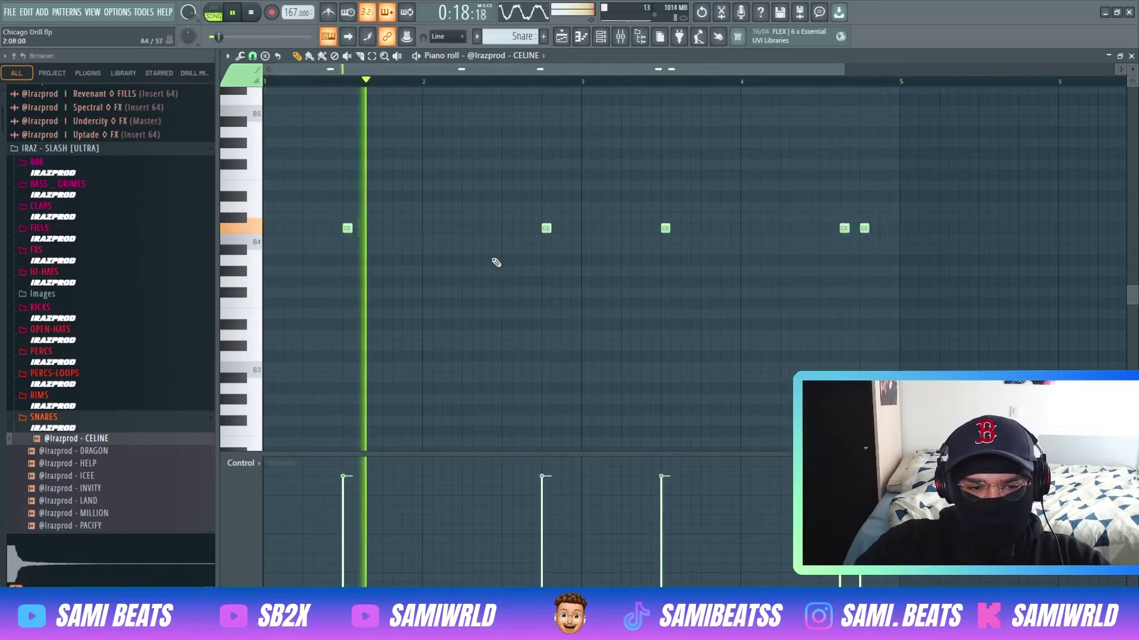
{"action": "key", "text": "space"}
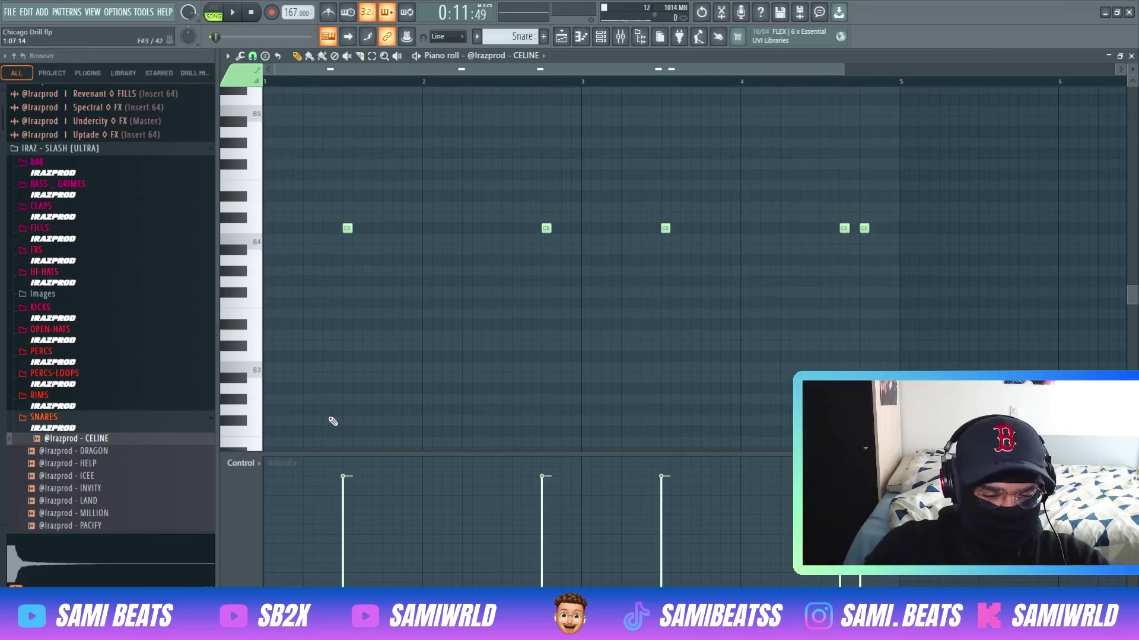
Step: Articulate the snare notes so each one extends to the start of the next
{"action": "key", "text": "alt+l"}
{"action": "key", "text": "Return"}
{"action": "key", "text": "Escape"}
{"action": "key", "text": "space"}
{"action": "left_click", "coordinate": [87, 417]}
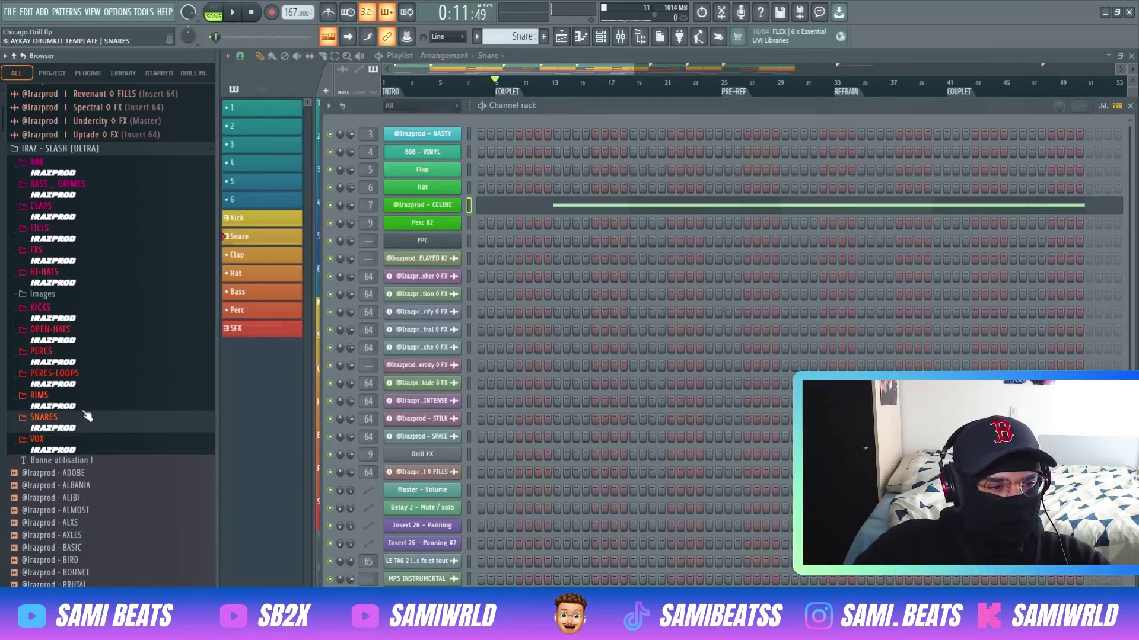
{"action": "left_click", "coordinate": [50, 329]}
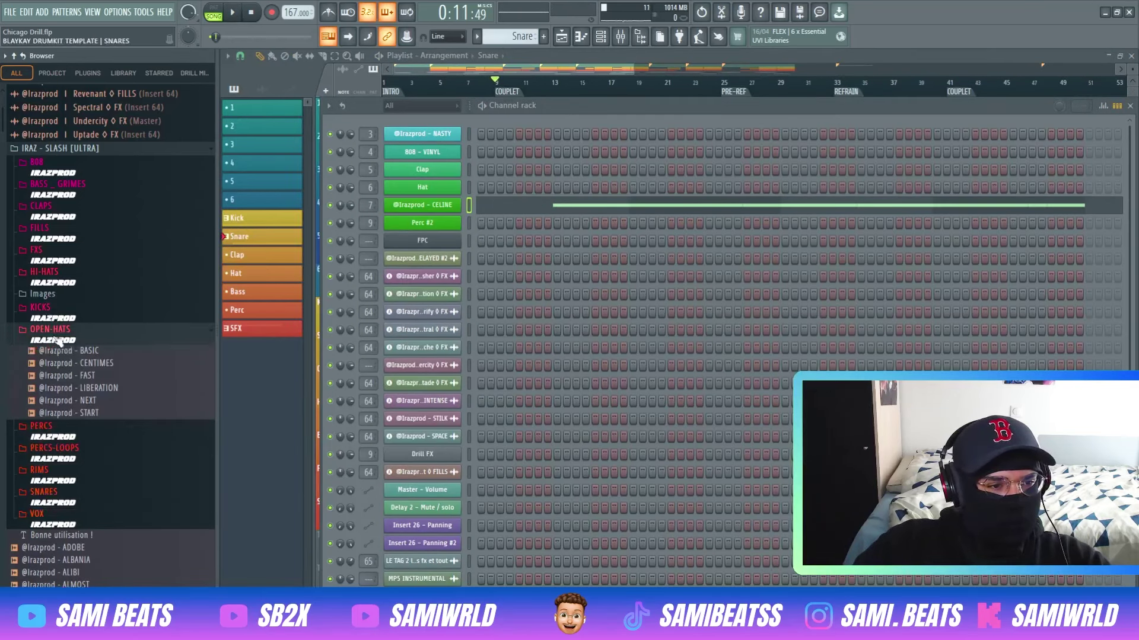
{"action": "left_click", "coordinate": [74, 363]}
{"action": "left_click", "coordinate": [80, 376]}
{"action": "left_click_drag", "start_coordinate": [83, 383], "coordinate": [423, 222]}
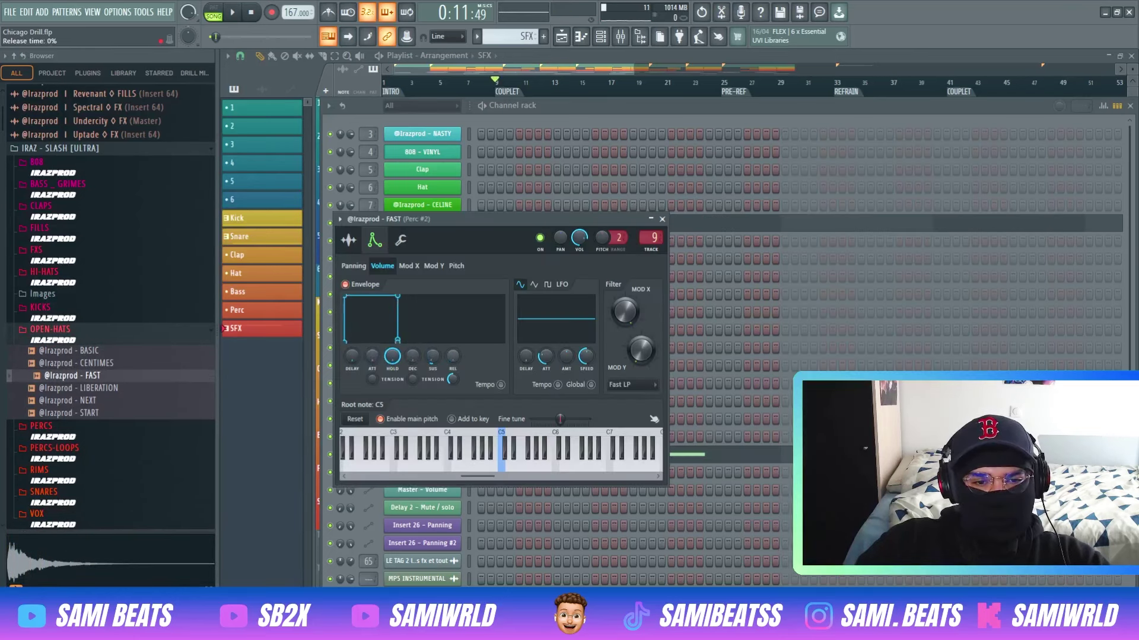
Step: Place C5 open-hat notes on steps 9 and 13 of bars 1-2, step 9 of bar 3, and steps 11 and 13 of bar 4
{"action": "key", "text": "F7"}
{"action": "key", "text": "space"}
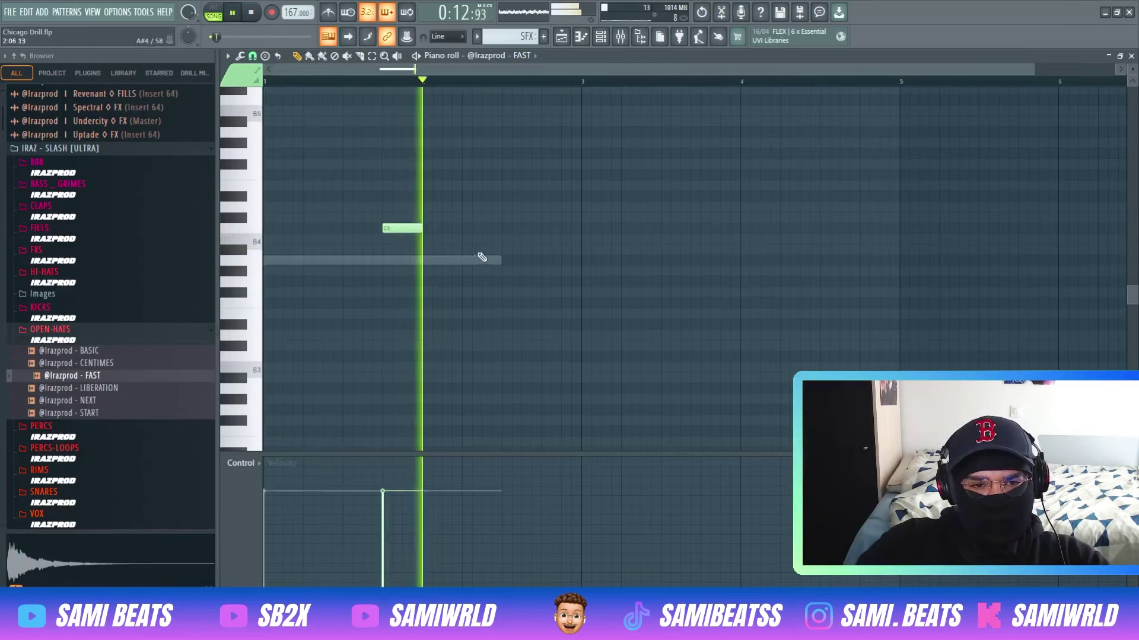
{"action": "left_click", "coordinate": [508, 229]}
{"action": "left_click", "coordinate": [549, 230]}
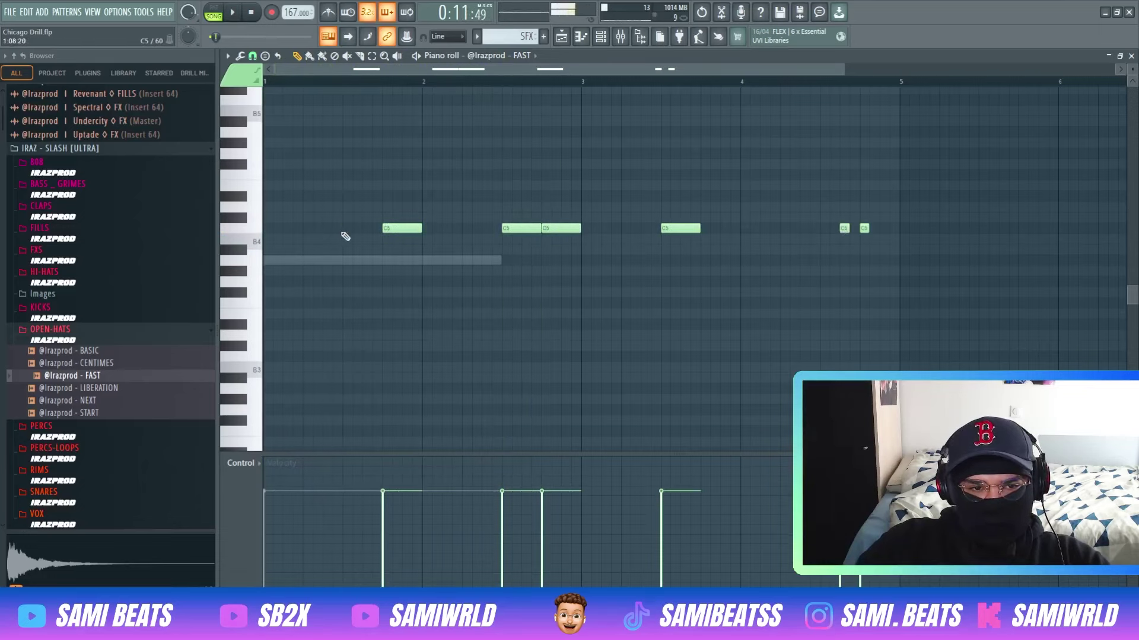
{"action": "left_click", "coordinate": [346, 230]}
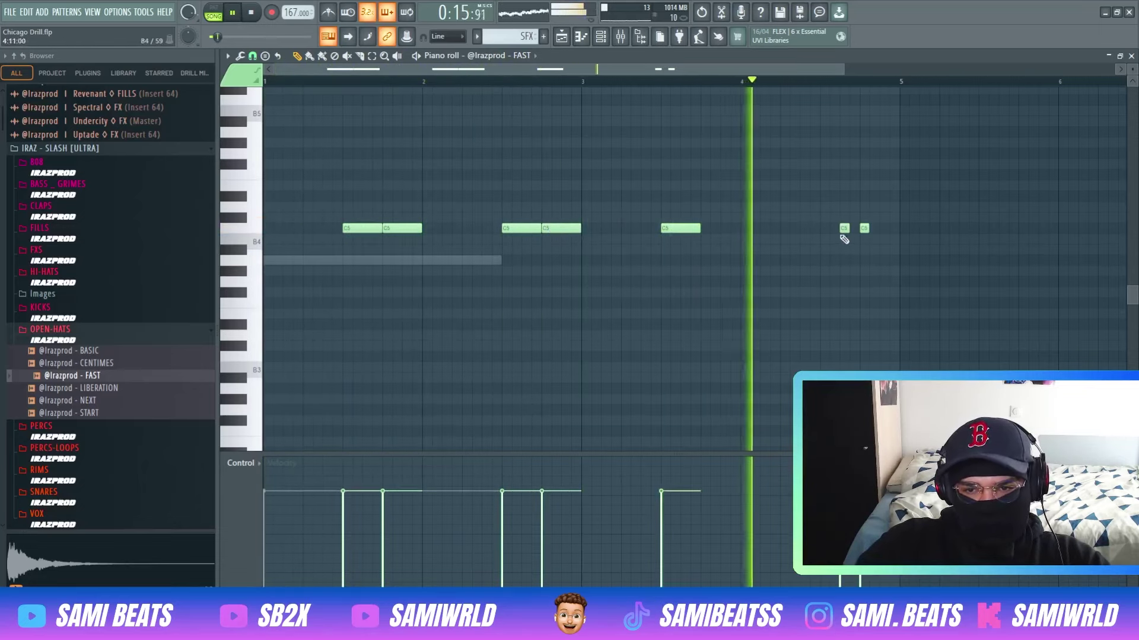
{"action": "left_click_drag", "start_coordinate": [868, 229], "coordinate": [899, 229]}
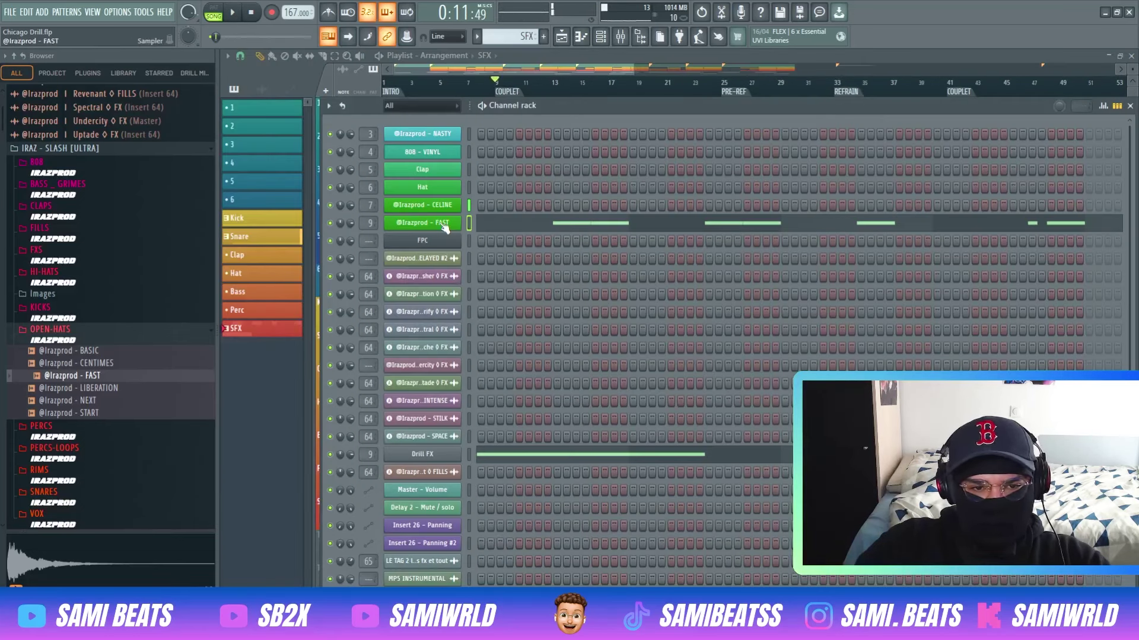
{"action": "left_click", "coordinate": [441, 223]}
{"action": "key", "text": "Escape"}
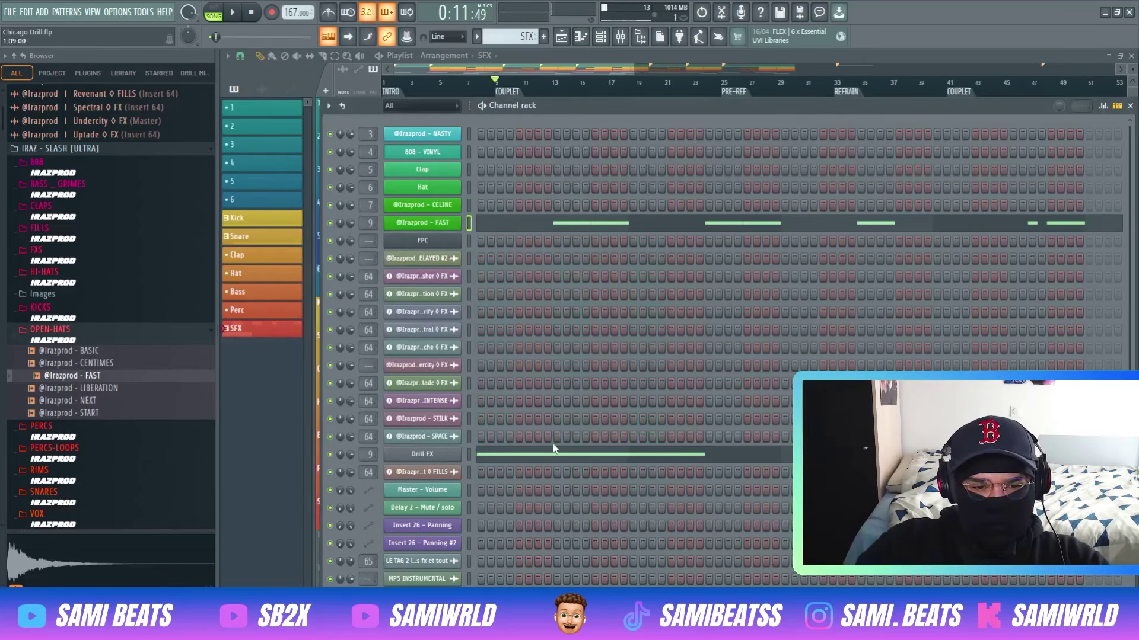
Step: Add A4 Drill FX notes on bar 2 step 9, bar 3 step 1 and bar 4 step 9, trimming the last to bar 4's end
{"action": "left_click", "coordinate": [537, 455]}
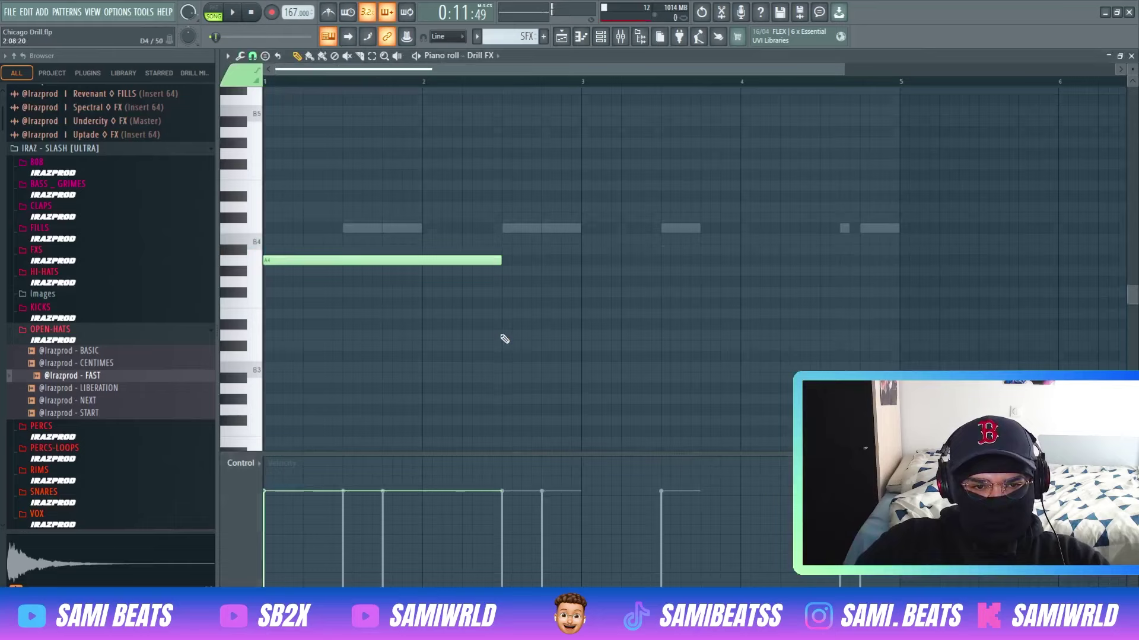
{"action": "scroll", "coordinate": [504, 339], "scroll_direction": "up", "scroll_amount": 1}
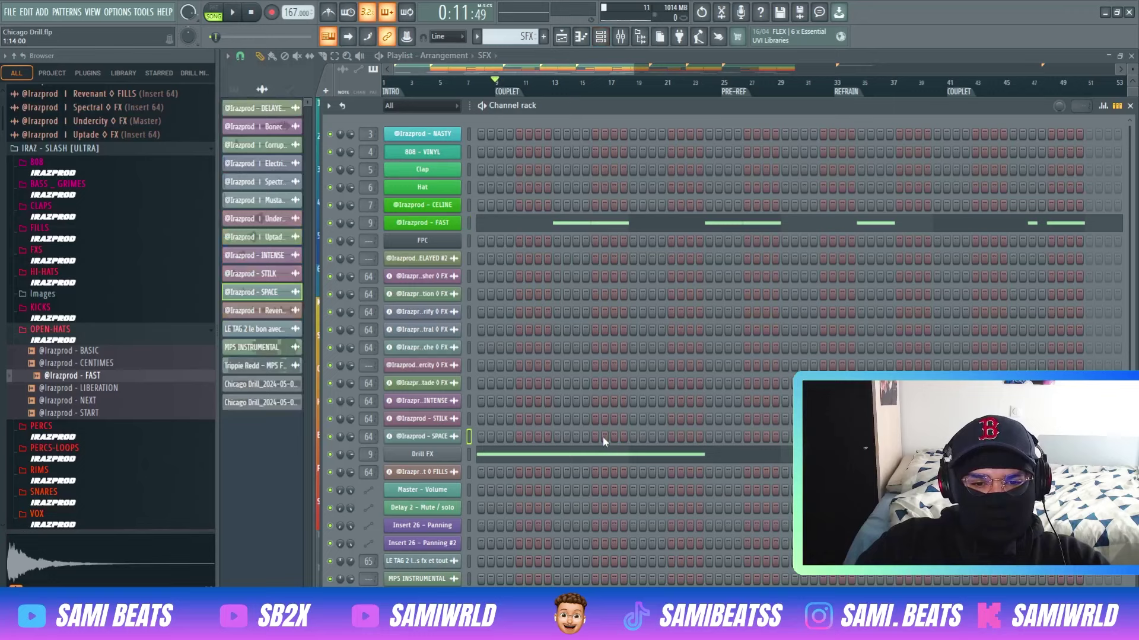
{"action": "left_click", "coordinate": [604, 454]}
{"action": "key", "text": "space"}
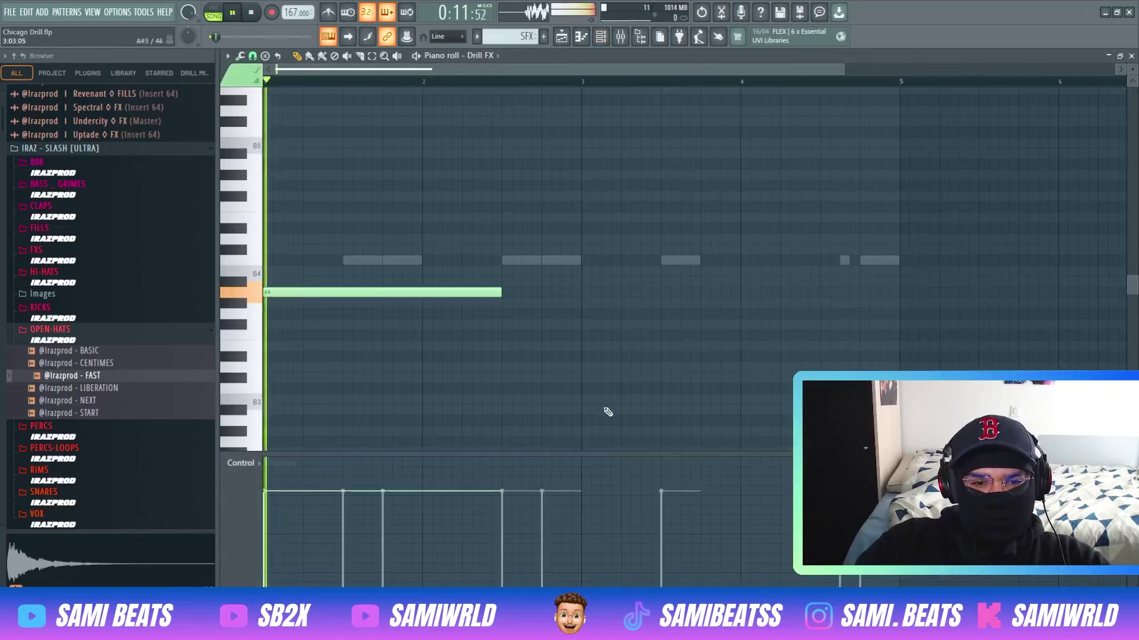
{"action": "left_click", "coordinate": [510, 292]}
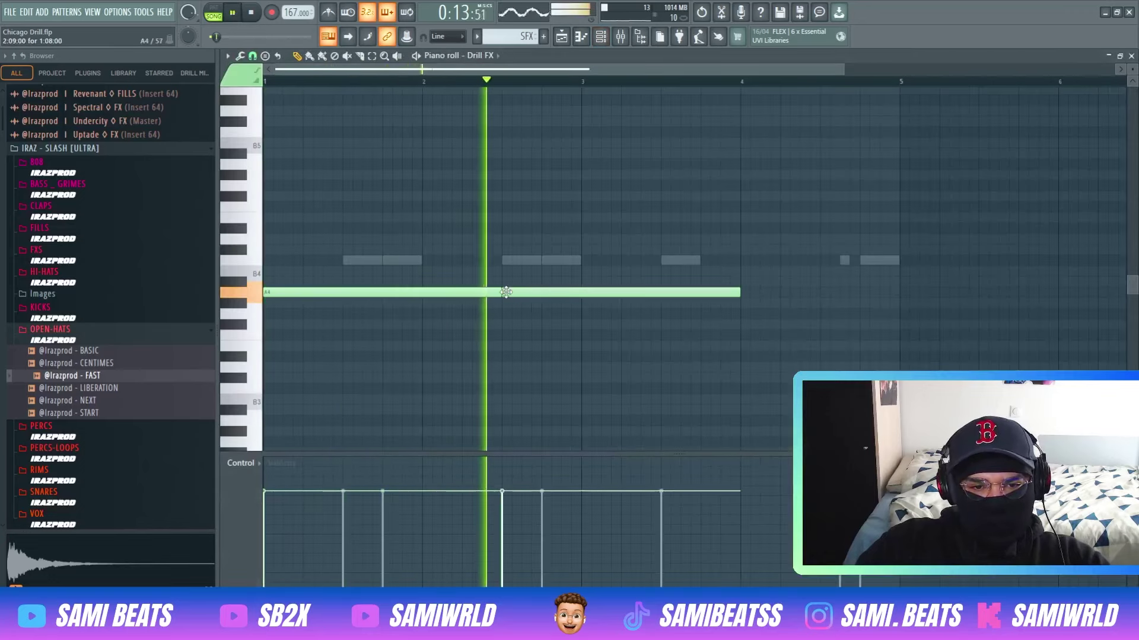
{"action": "left_click", "coordinate": [587, 292]}
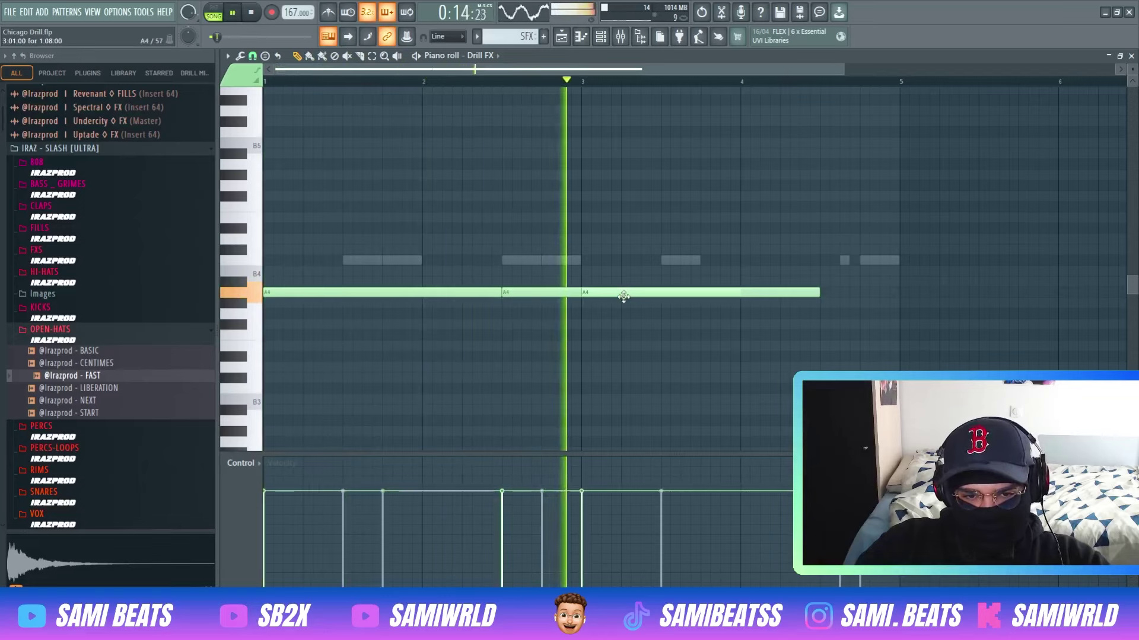
{"action": "left_click", "coordinate": [825, 292]}
{"action": "key", "text": "space"}
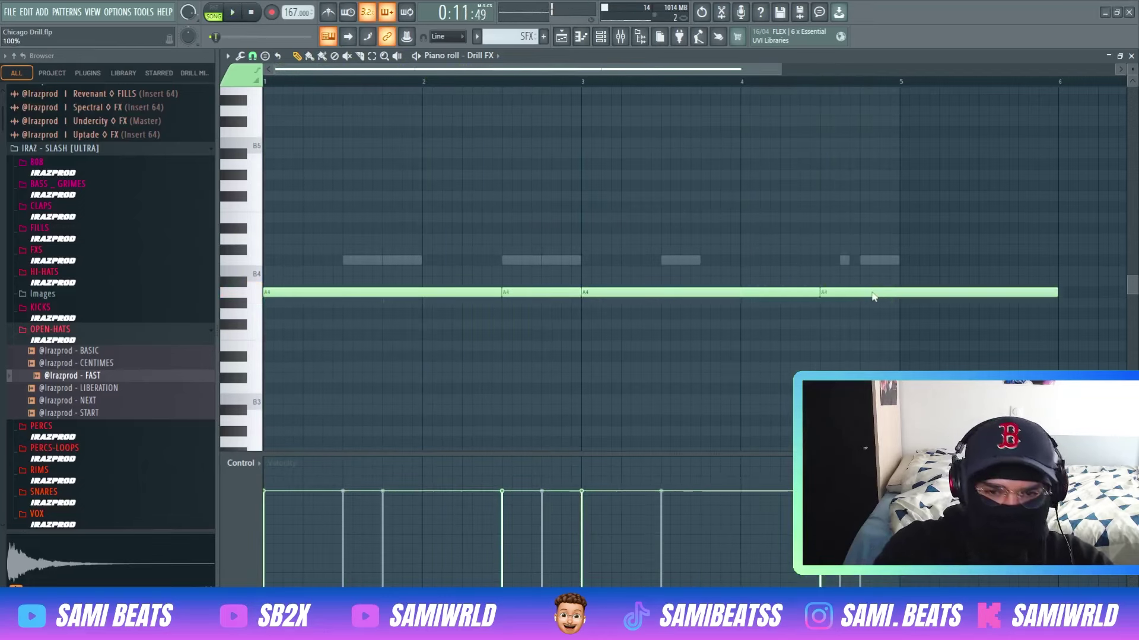
{"action": "left_click", "coordinate": [1056, 293]}
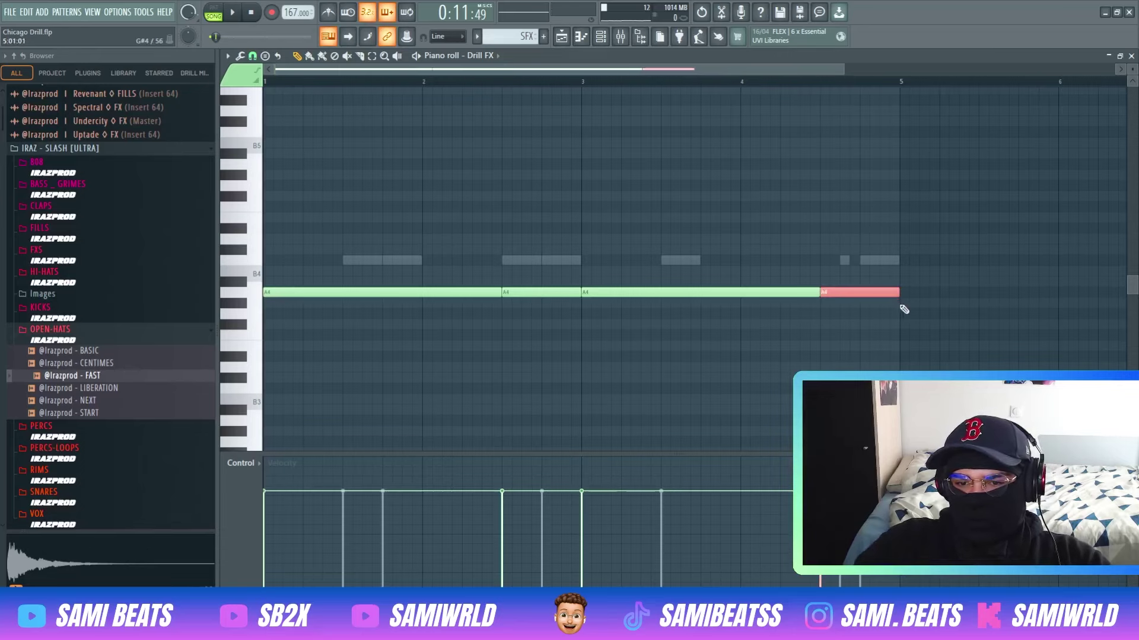
{"action": "key", "text": "F5"}
{"action": "double_click", "coordinate": [508, 421]}
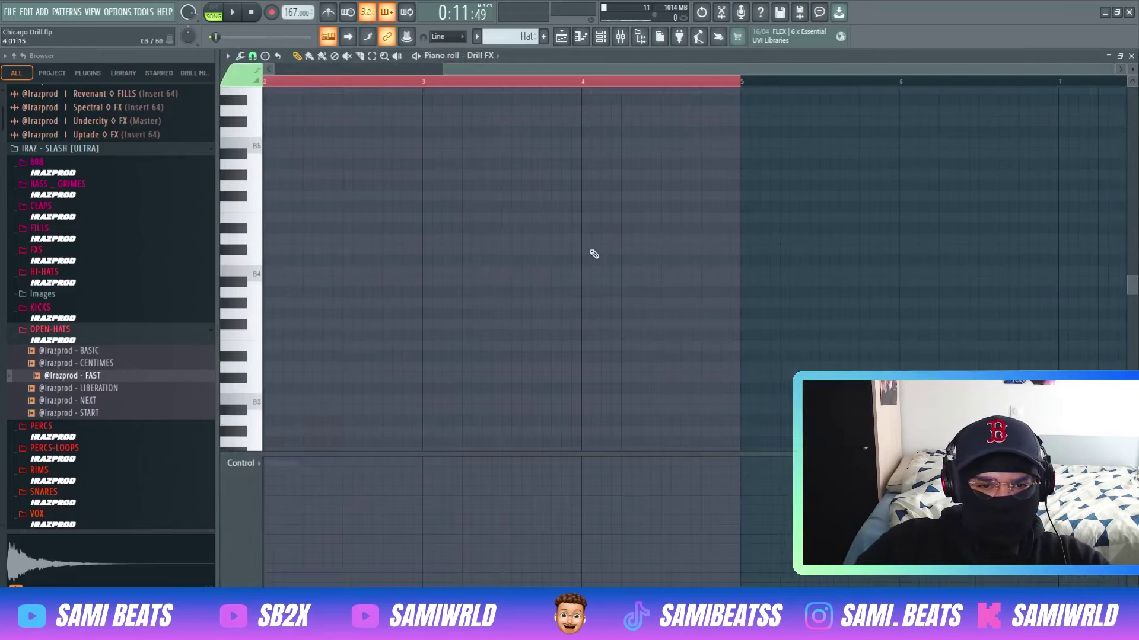
{"action": "key", "text": "F5"}
{"action": "key", "text": "F6"}
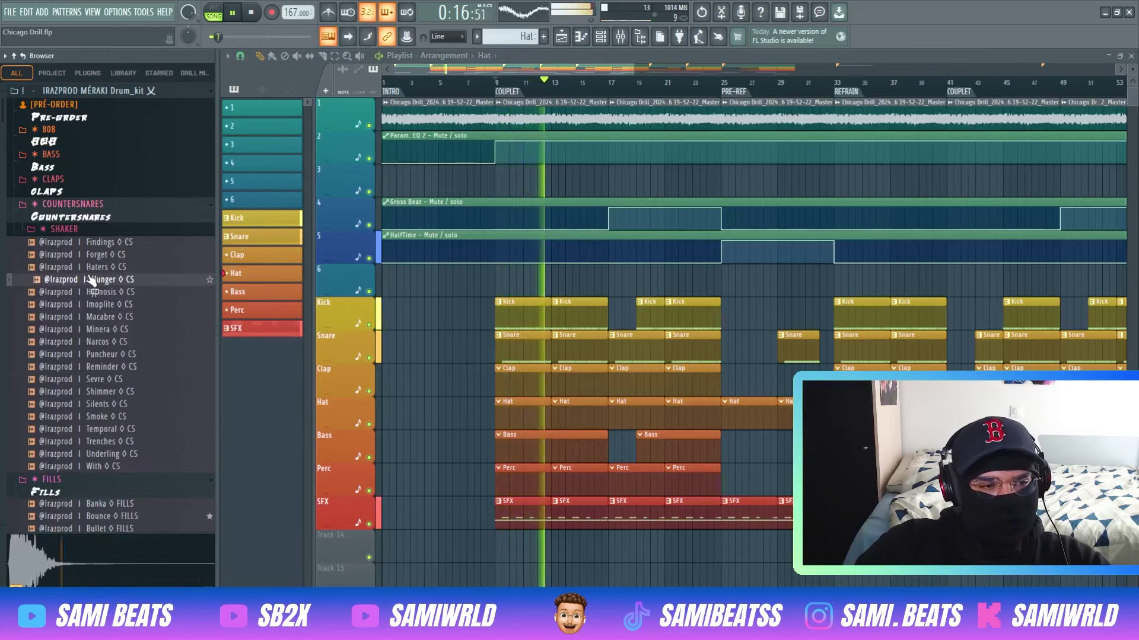
{"action": "left_click", "coordinate": [93, 268]}
{"action": "key", "text": "space"}
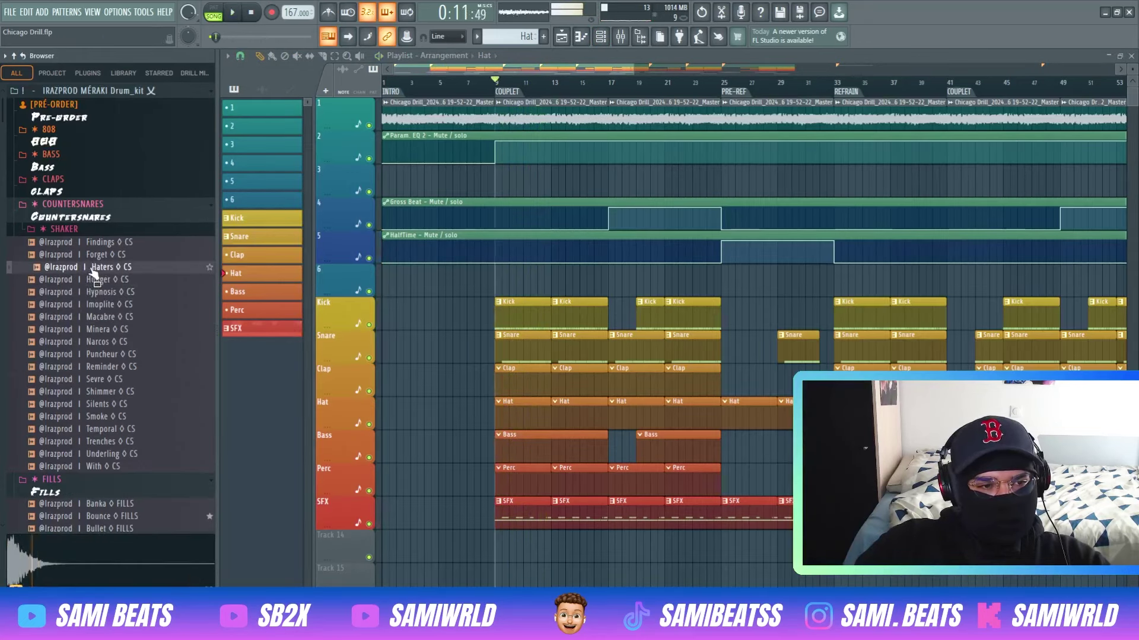
{"action": "double_click", "coordinate": [530, 407]}
{"action": "key", "text": "F5"}
{"action": "key", "text": "F6"}
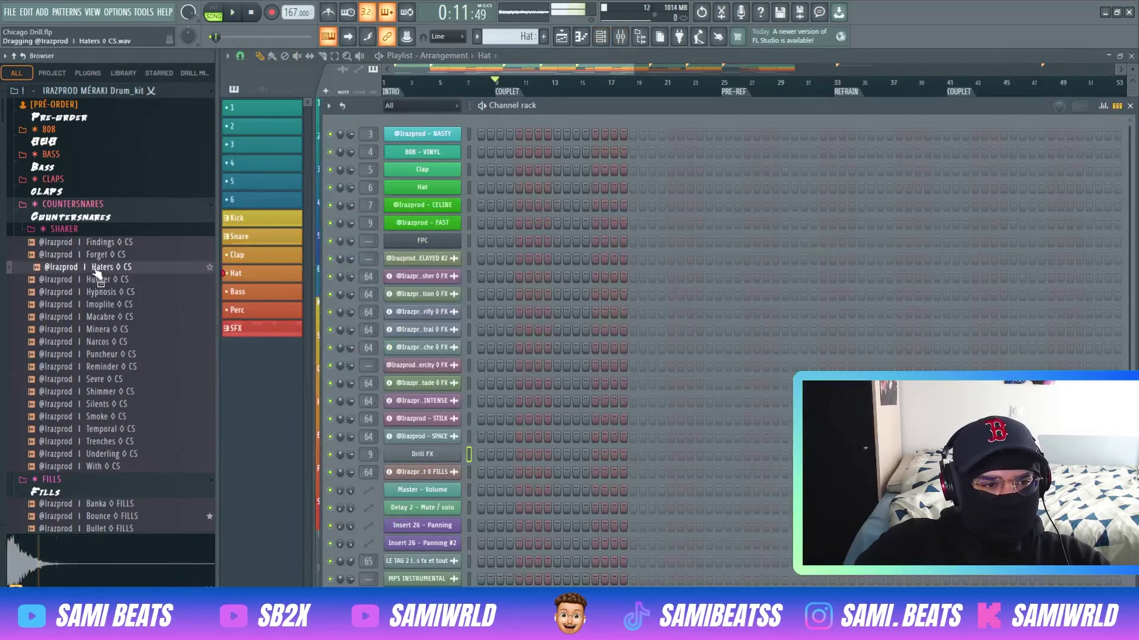
{"action": "left_click_drag", "start_coordinate": [93, 268], "coordinate": [423, 191]}
Step: Program bar 1 of the hat with C5 notes on steps 1, 4, 6, 7, 9, 12, 14, 15 and 16
{"action": "key", "text": "space"}
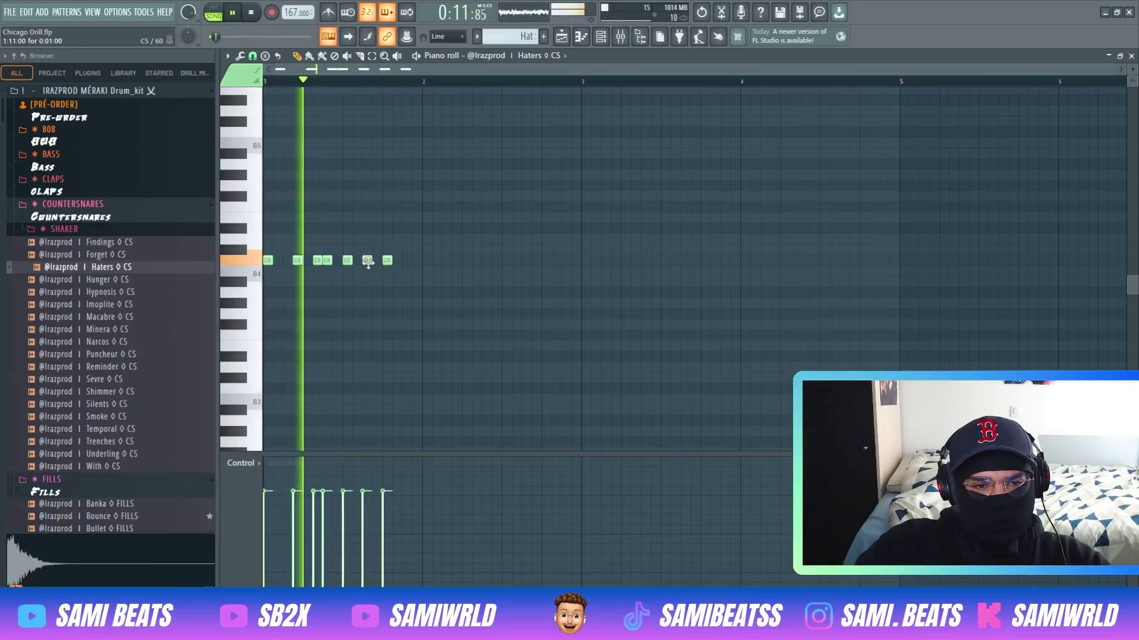
{"action": "left_click_drag", "start_coordinate": [367, 263], "coordinate": [395, 263]}
{"action": "left_click", "coordinate": [407, 263]}
{"action": "left_click", "coordinate": [417, 263]}
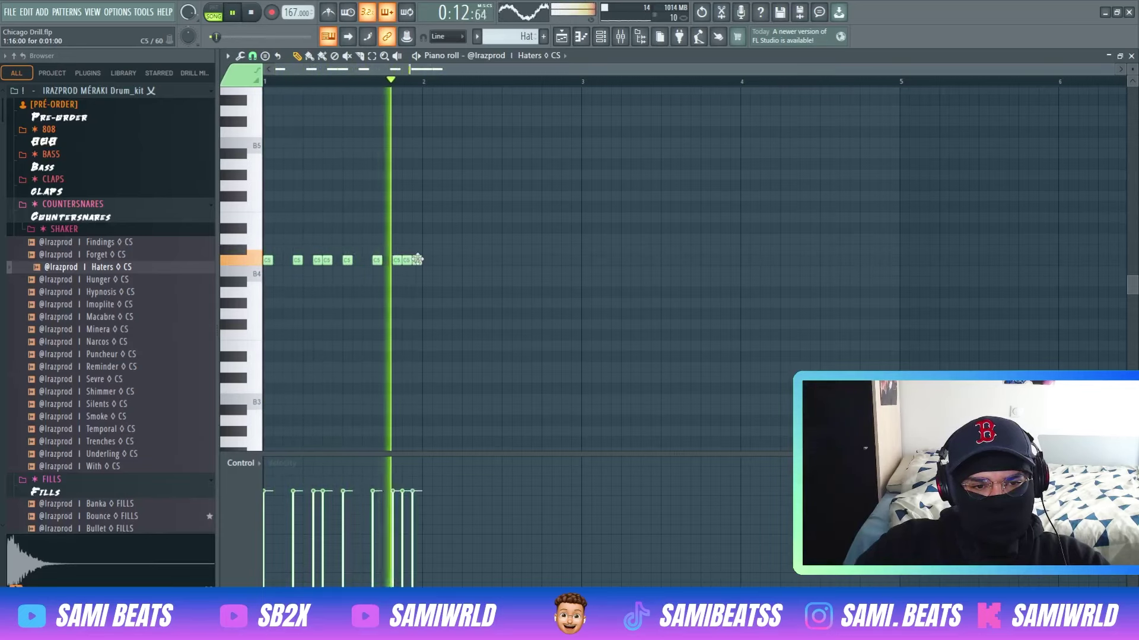
Step: Extend the hat to a two-bar rhythm with varied velocities and a four-note run ending bar 2, and duplicate it into bars 3 and 4
{"action": "key", "text": "space"}
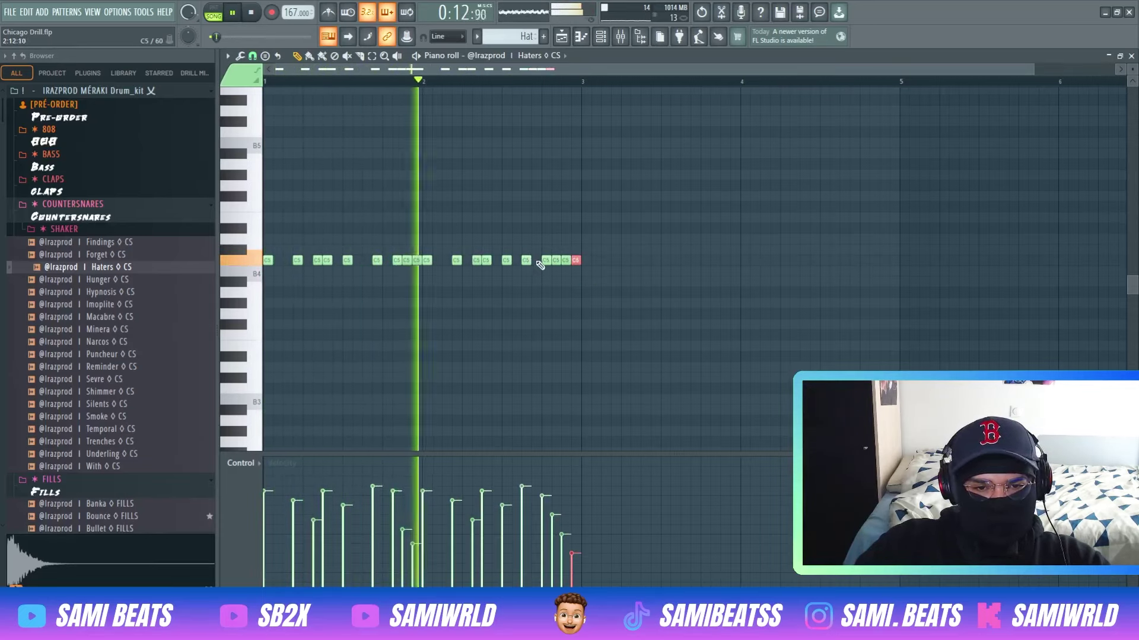
{"action": "key", "text": "space"}
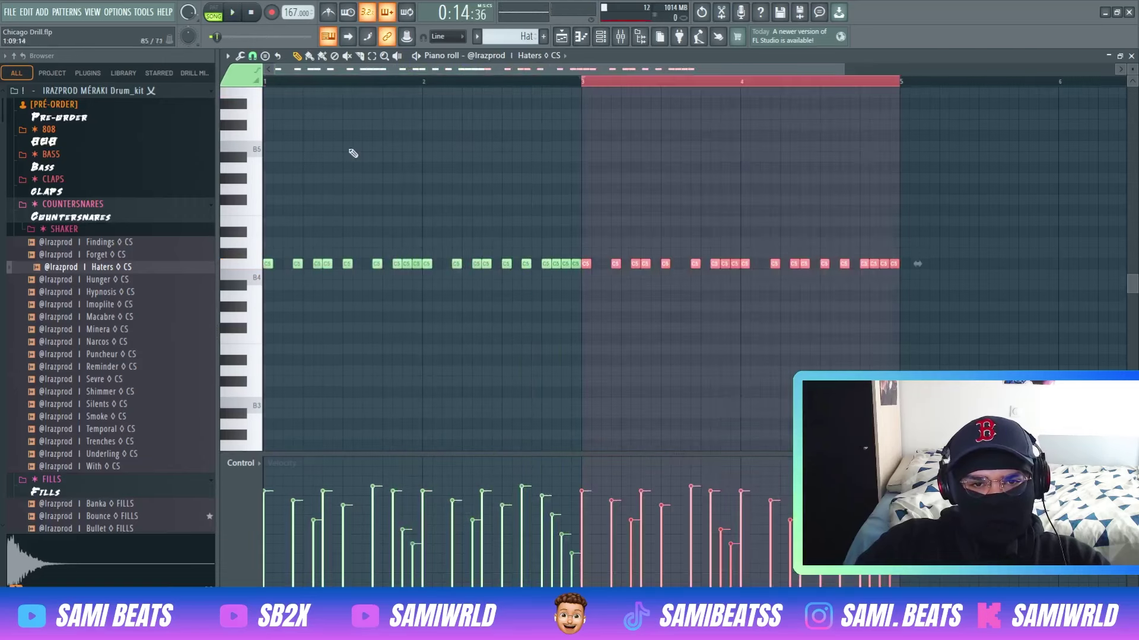
{"action": "key", "text": "ctrl+b"}
{"action": "left_click", "coordinate": [606, 179]}
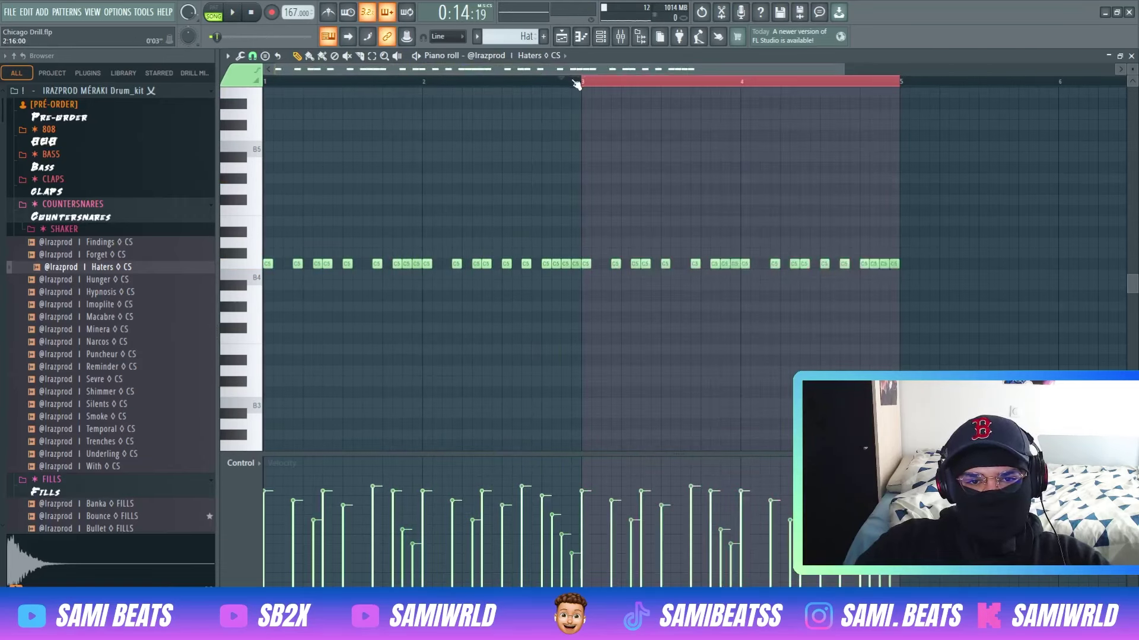
{"action": "left_click", "coordinate": [577, 84]}
Step: With snap at 1/3 beat, replace the hat notes at the end of bar 3 with a four-note triplet run of rising velocity
{"action": "left_click", "coordinate": [243, 57]}
{"action": "left_click", "coordinate": [253, 56]}
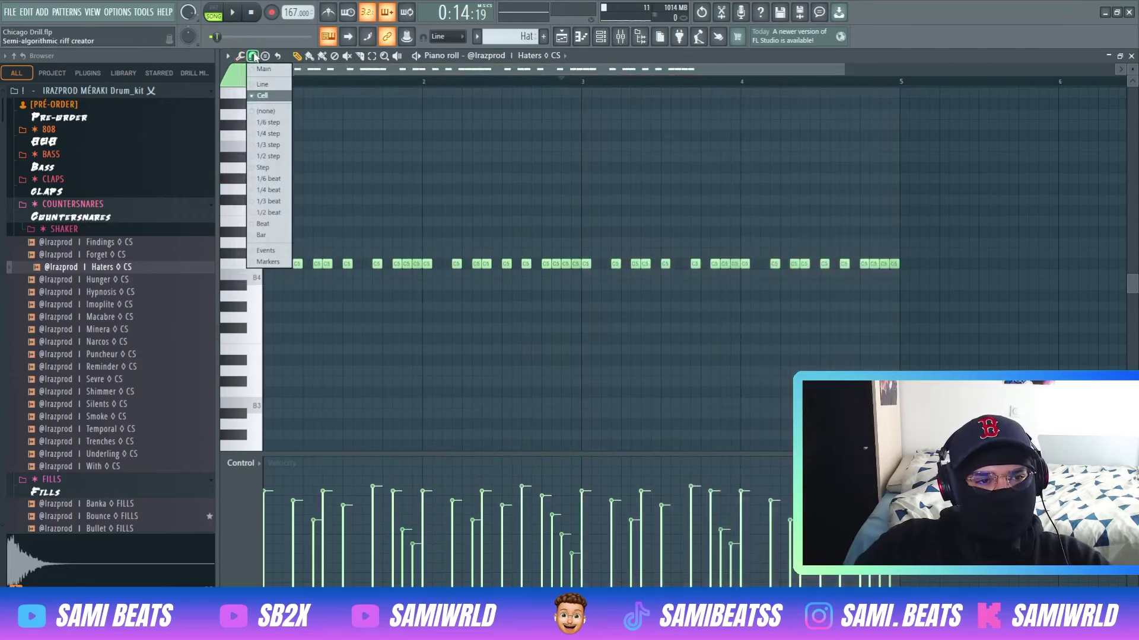
{"action": "left_click", "coordinate": [268, 201]}
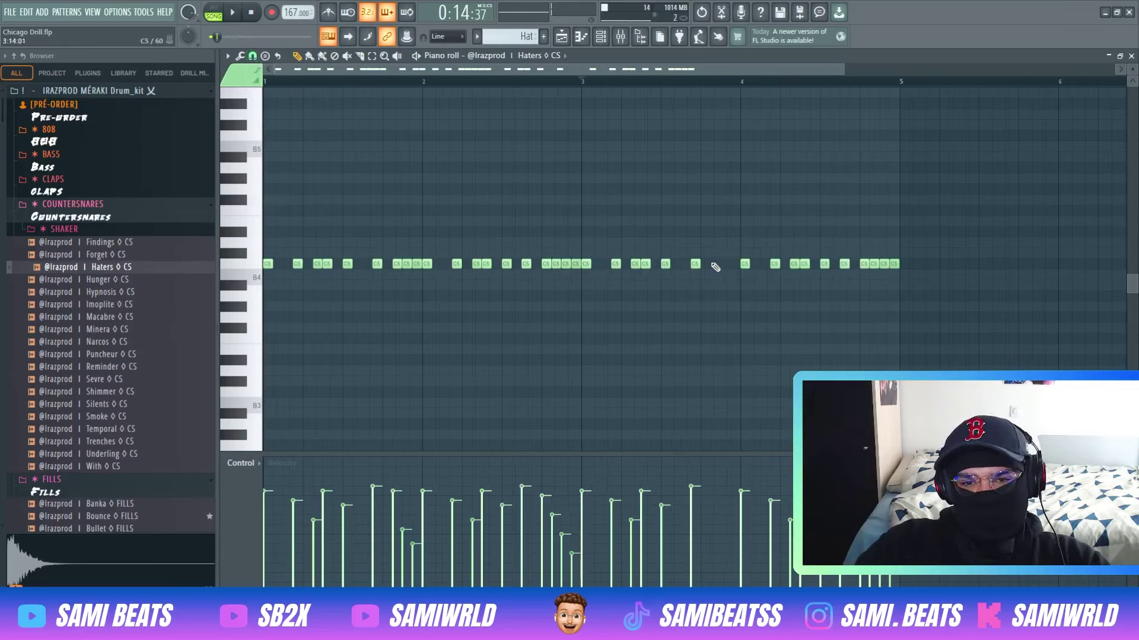
{"action": "key", "text": "space"}
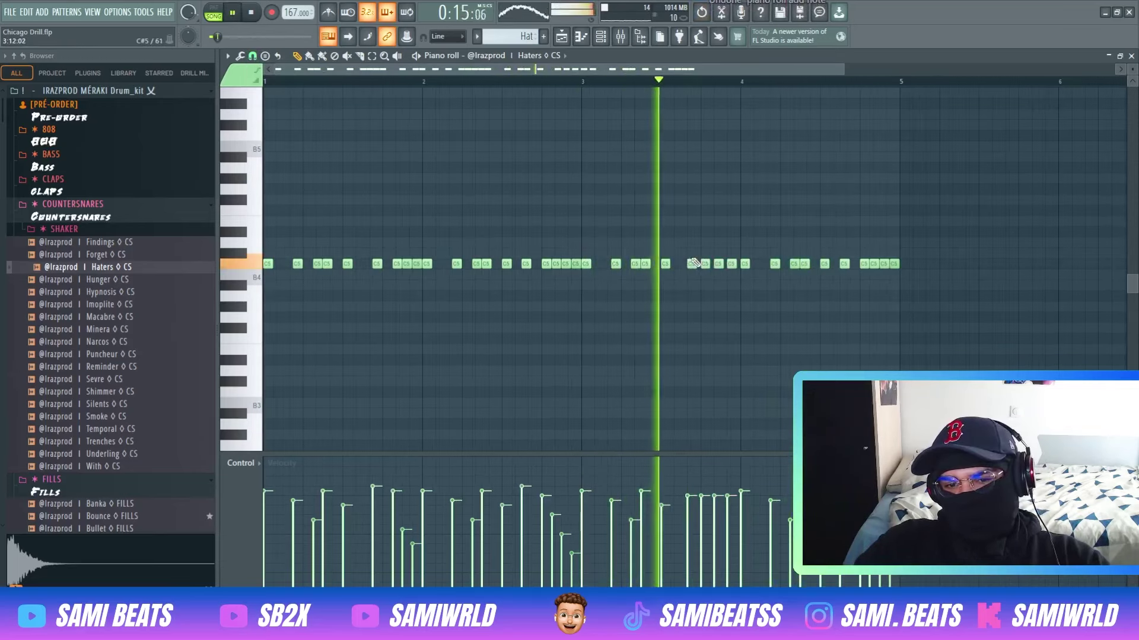
{"action": "scroll", "coordinate": [694, 264], "scroll_direction": "down", "scroll_amount": 7}
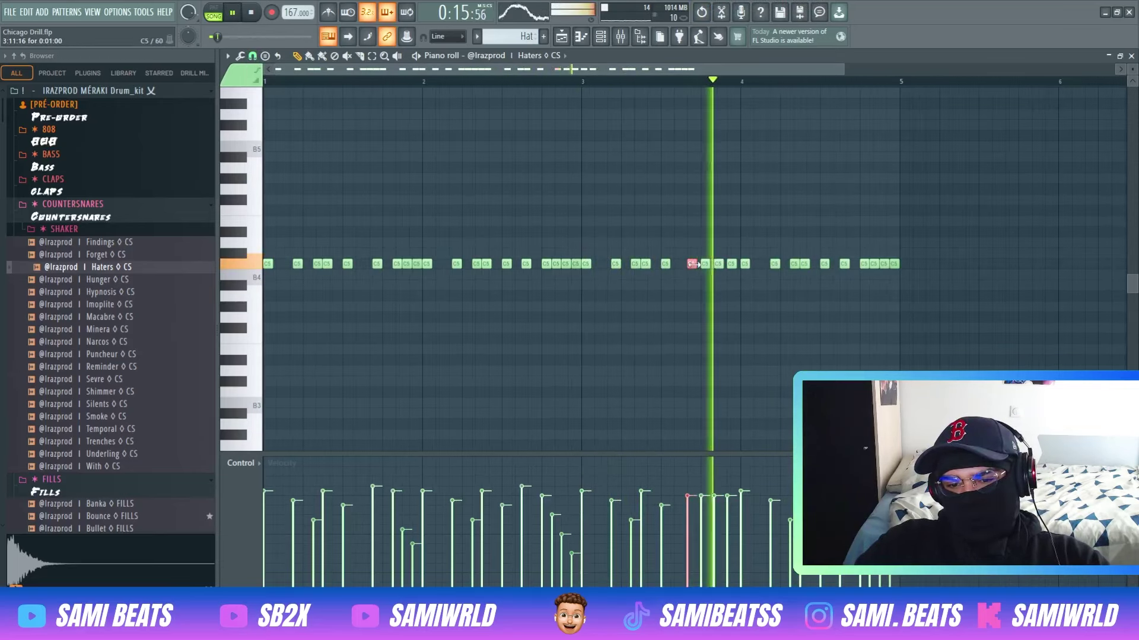
{"action": "scroll", "coordinate": [693, 264], "scroll_direction": "down", "scroll_amount": 2}
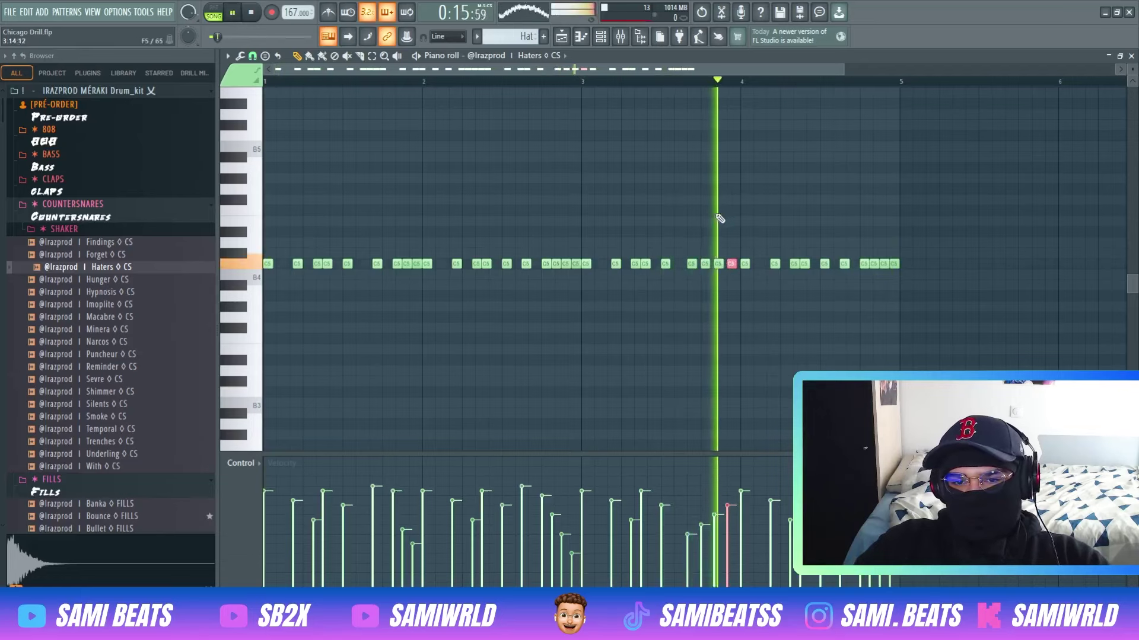
{"action": "key", "text": "space"}
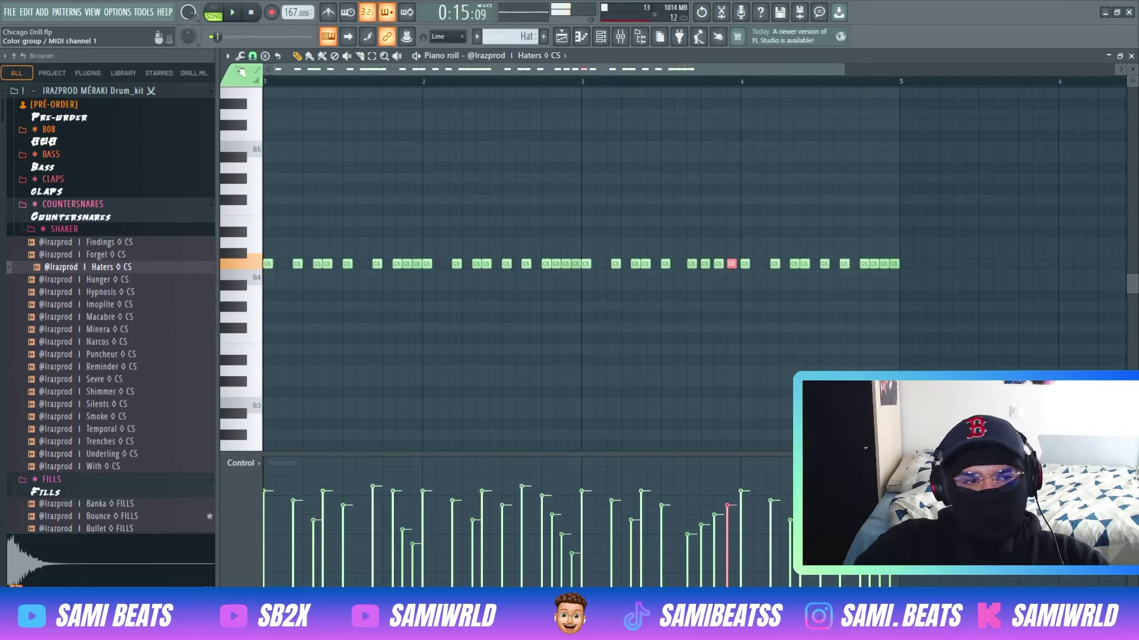
Step: Restore the piano roll snap to Cell and play the arrangement with the new hat pattern
{"action": "left_click", "coordinate": [253, 57]}
{"action": "left_click", "coordinate": [270, 94]}
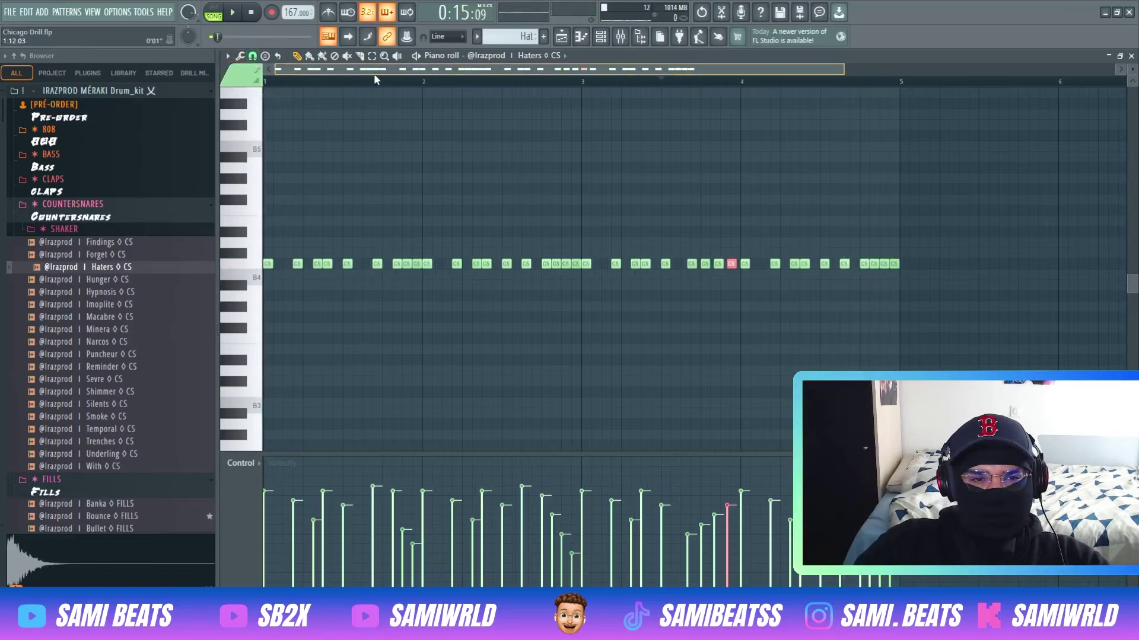
{"action": "left_click_drag", "start_coordinate": [381, 82], "coordinate": [264, 82]}
{"action": "key", "text": "Escape"}
{"action": "key", "text": "space"}
{"action": "key", "text": "Escape"}
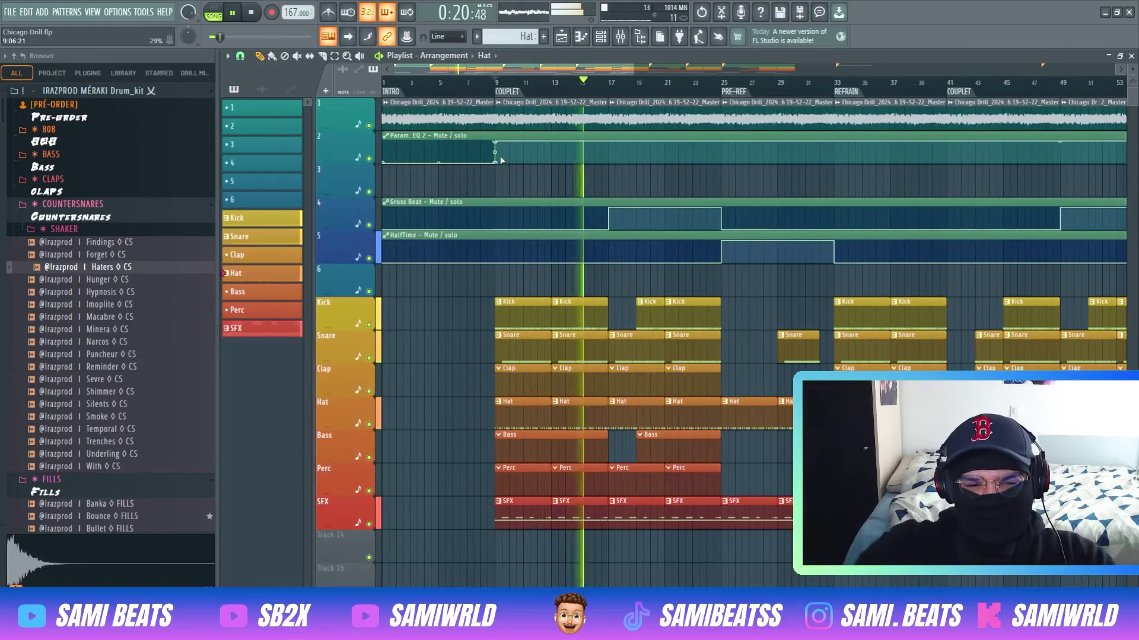
Step: Open the kick pattern and delete its notes on step 11 of bars 1 and 2 while the arrangement plays
{"action": "key", "text": "space"}
{"action": "double_click", "coordinate": [504, 306]}
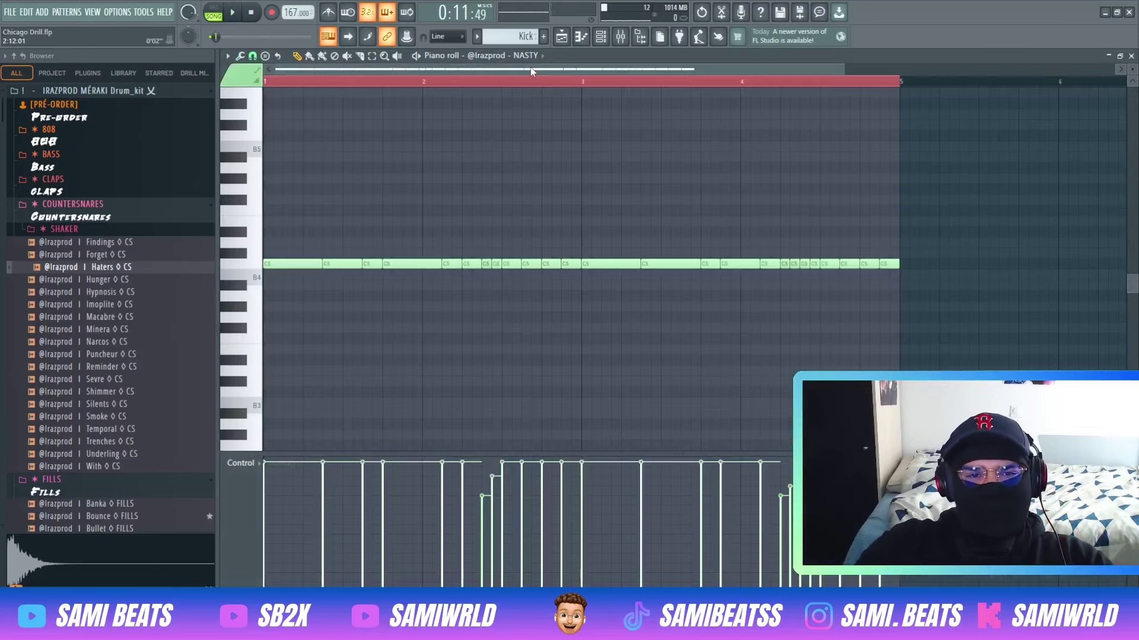
{"action": "key", "text": "space"}
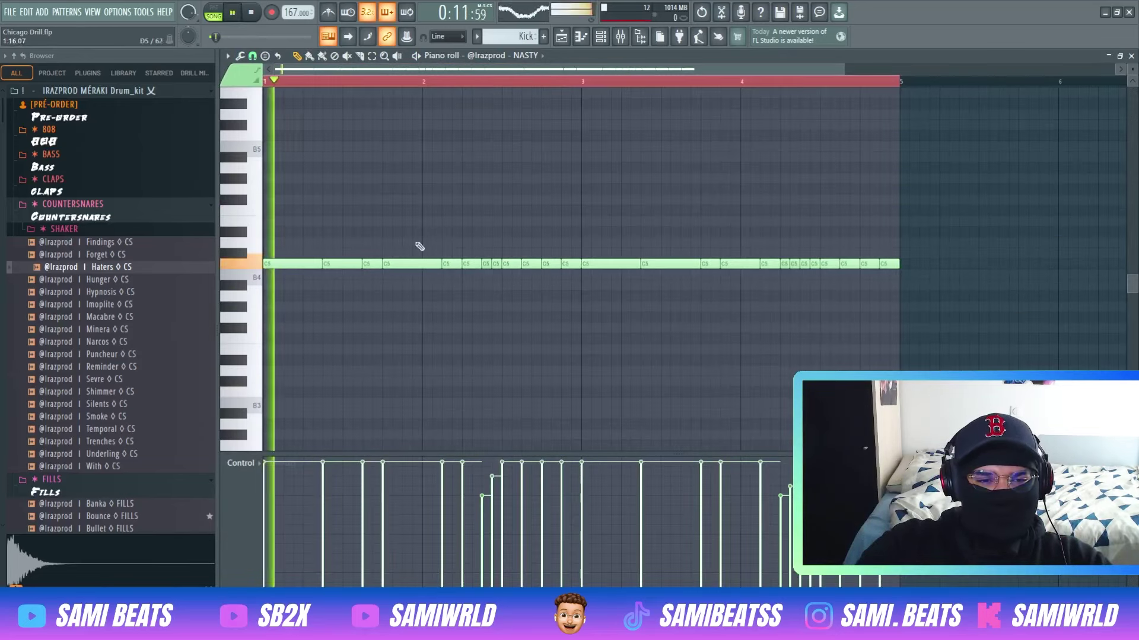
{"action": "key", "text": "space"}
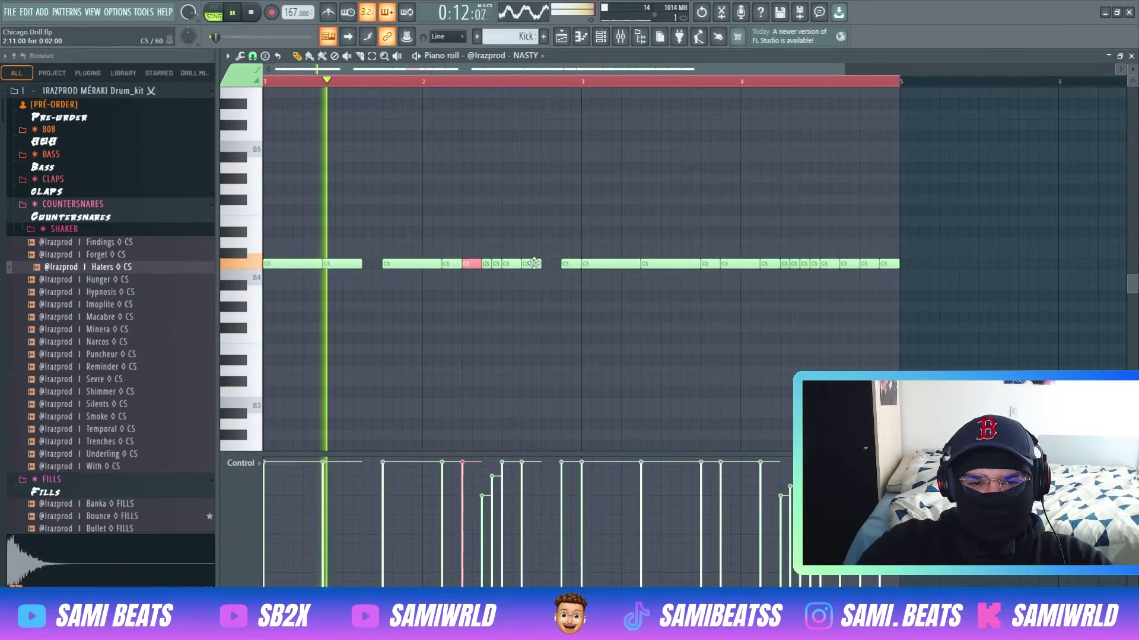
{"action": "left_click", "coordinate": [551, 264]}
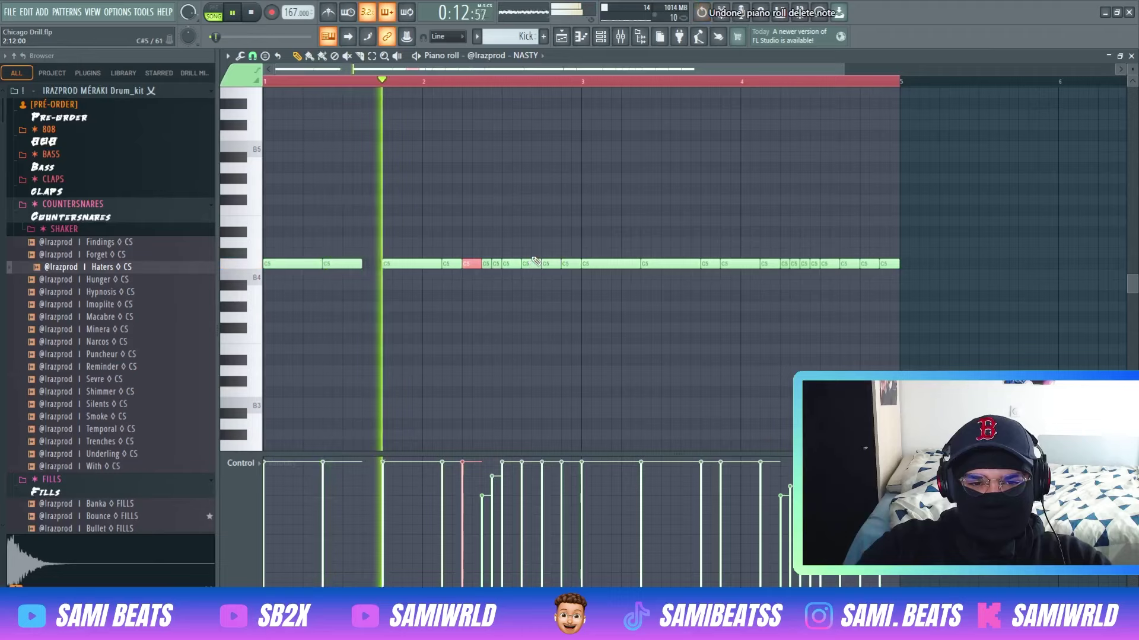
{"action": "right_click", "coordinate": [533, 263]}
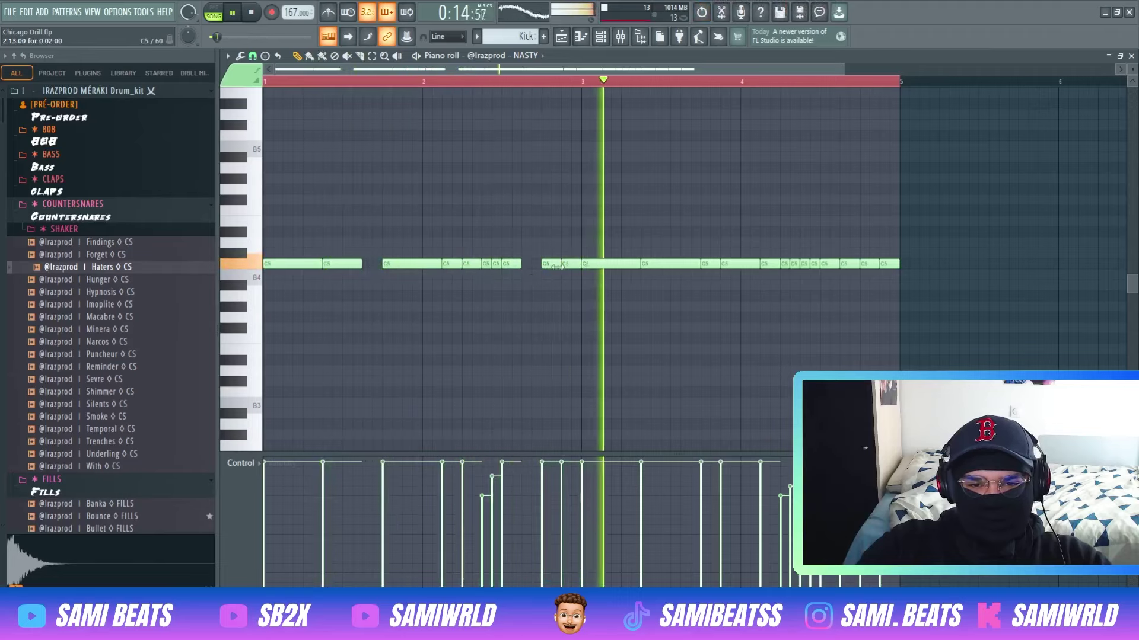
Step: Delete the kick notes on step 15 of bar 3 and steps 11 and 15 of bar 4, and lengthen all notes to legato
{"action": "key", "text": "space"}
{"action": "right_click", "coordinate": [740, 265]}
{"action": "right_click", "coordinate": [849, 264]}
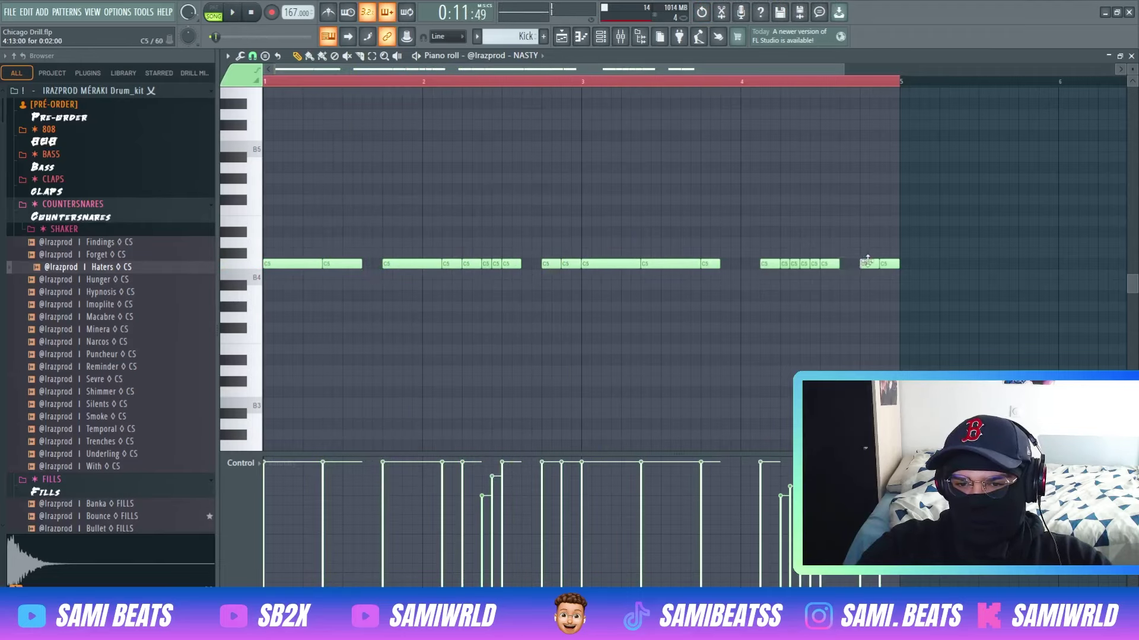
{"action": "key", "text": "alt+l"}
{"action": "key", "text": "Return"}
{"action": "key", "text": "space"}
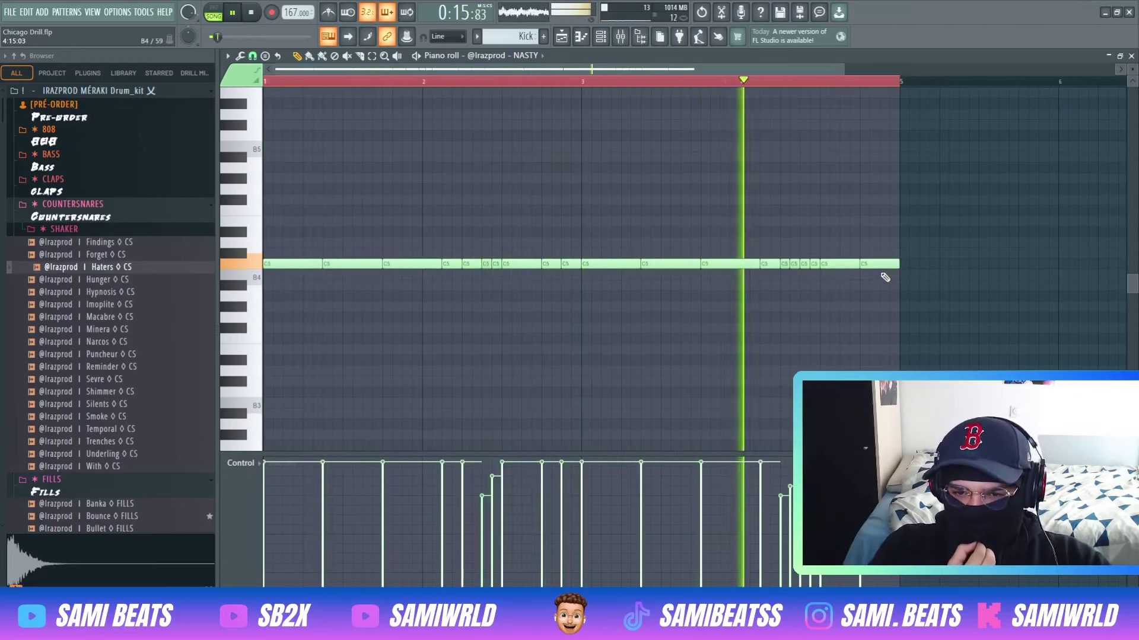
{"action": "key", "text": "space"}
{"action": "key", "text": "F5"}
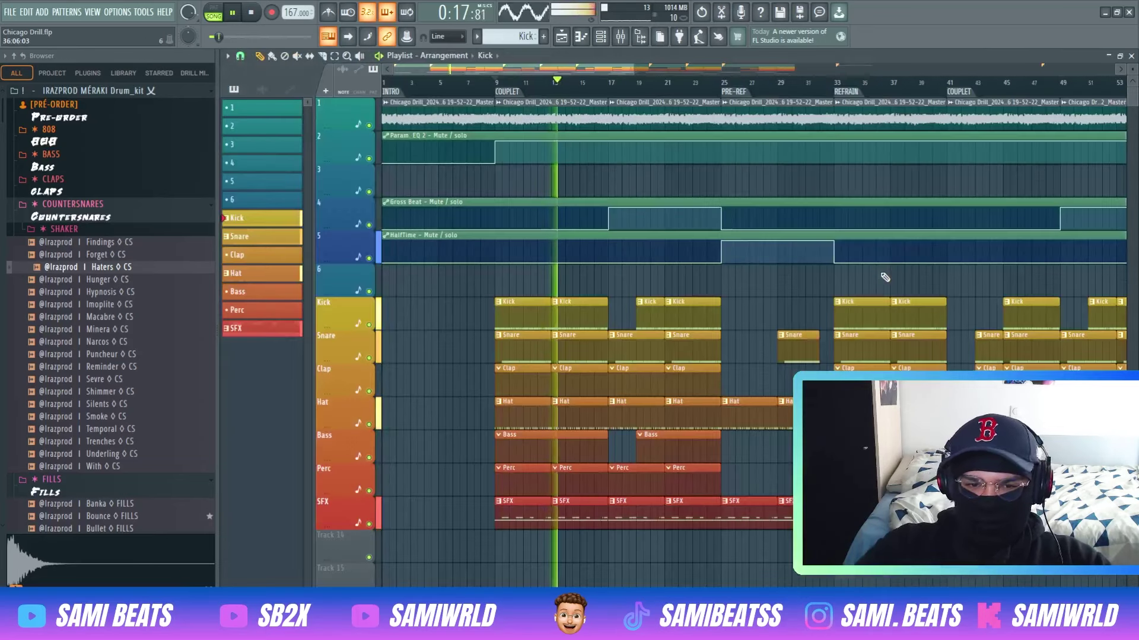
Step: Select the Bass pattern and open the 808 - VINYL channel in the piano roll
{"action": "double_click", "coordinate": [529, 446]}
{"action": "left_click", "coordinate": [614, 37]}
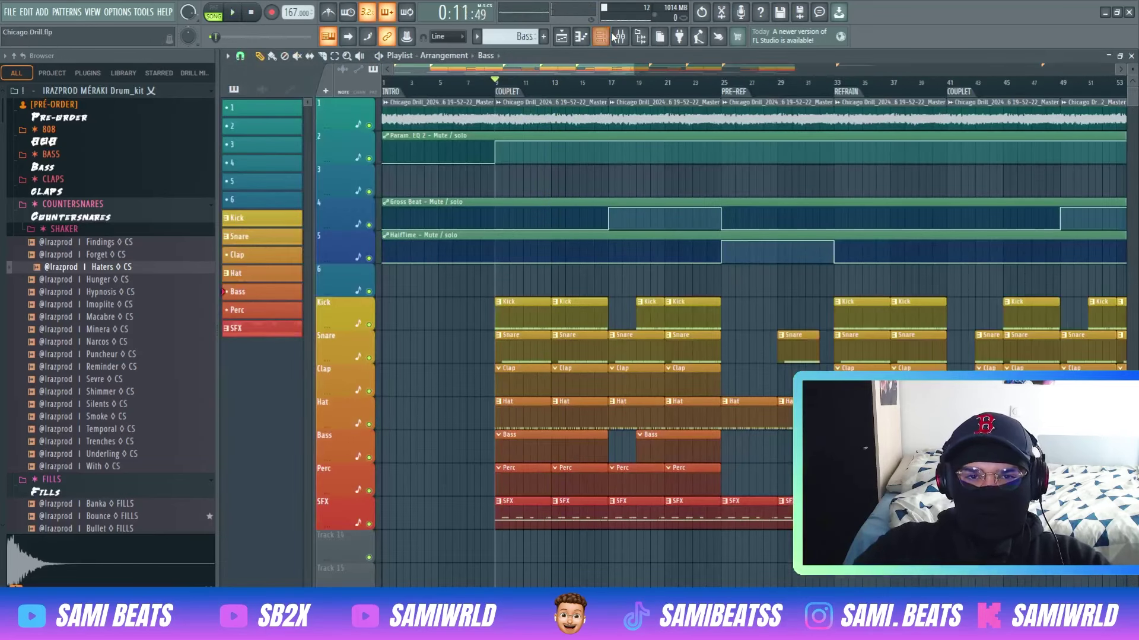
{"action": "left_click", "coordinate": [615, 36]}
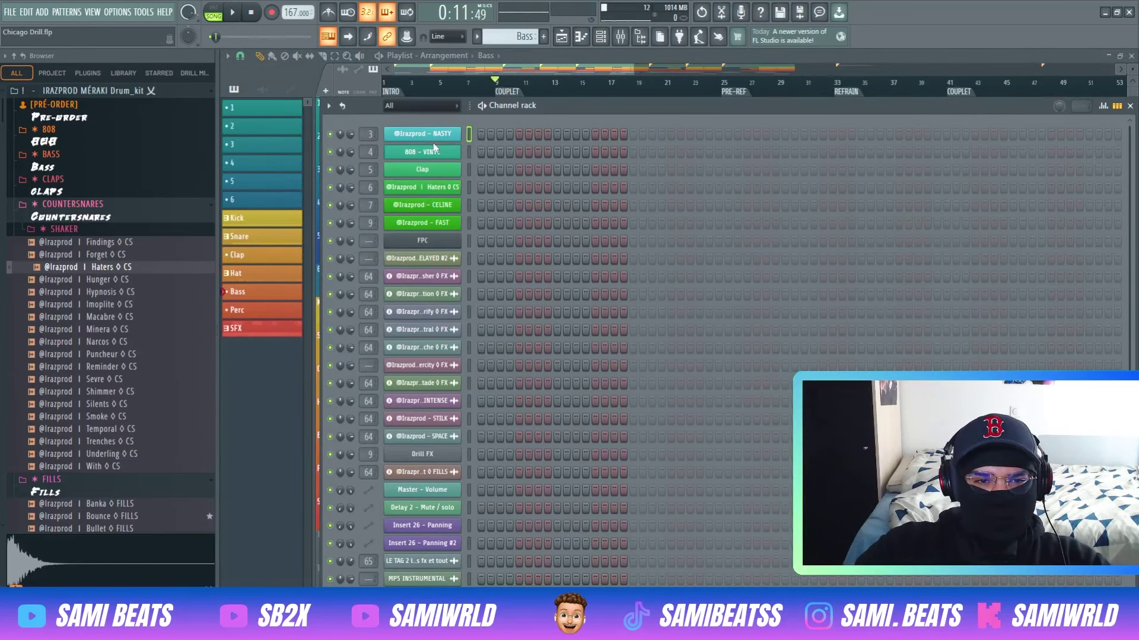
{"action": "right_click", "coordinate": [434, 150]}
{"action": "left_click", "coordinate": [483, 151]}
{"action": "scroll", "coordinate": [346, 298], "scroll_direction": "up", "scroll_amount": 3}
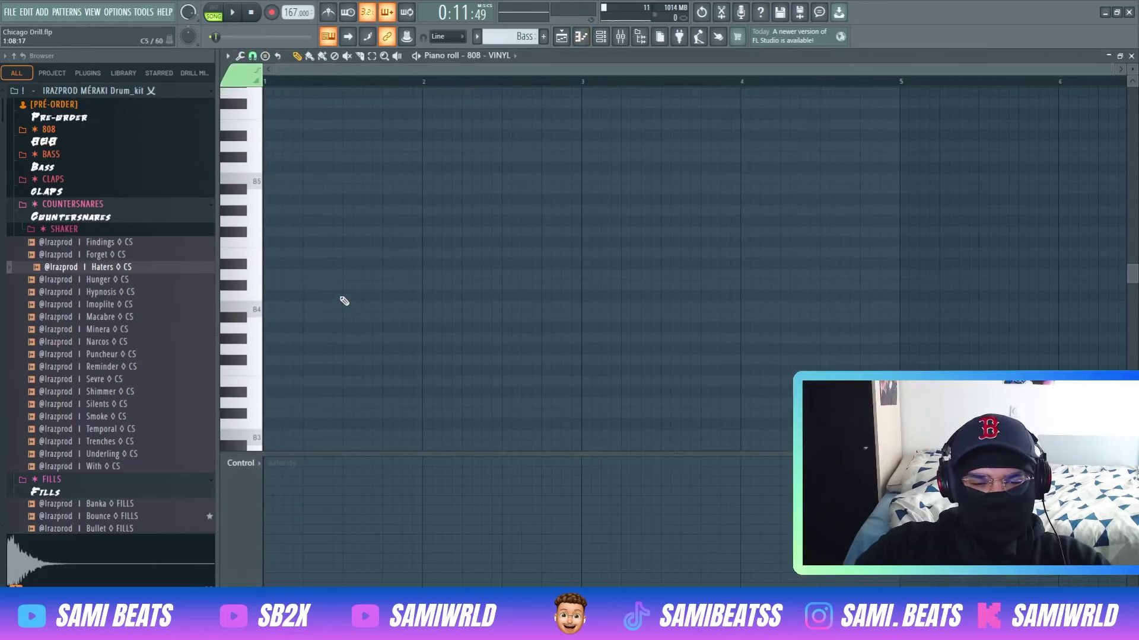
Step: Write a four-bar 808 line with the notes E7, E7, C7, C7, C7, G7 and F#7, end to end
{"action": "key", "text": "space"}
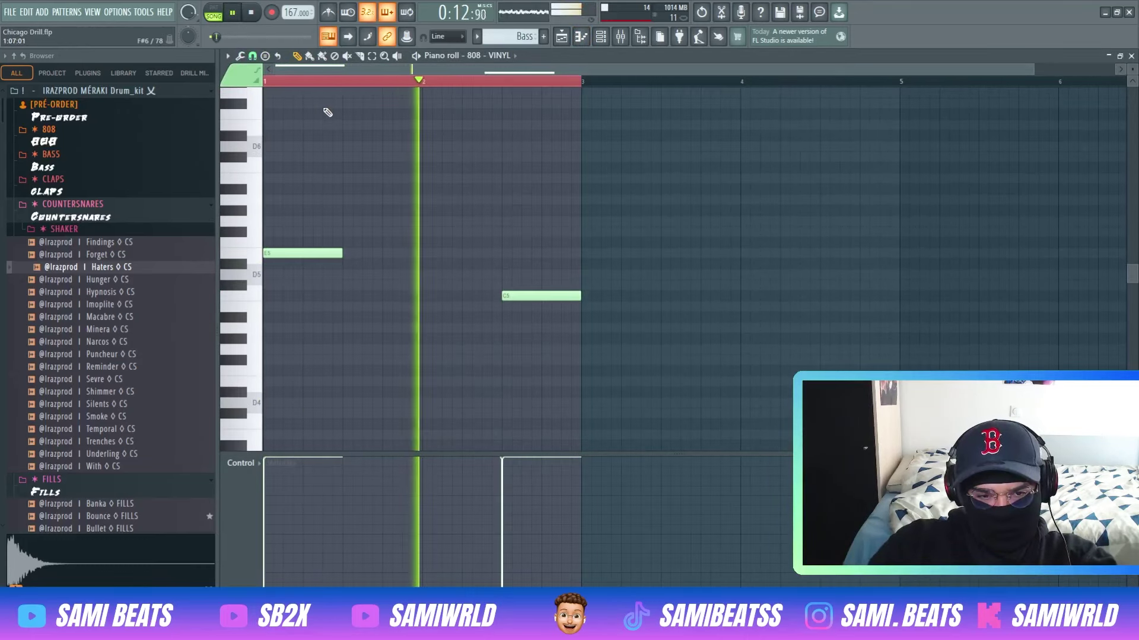
{"action": "left_click", "coordinate": [631, 296]}
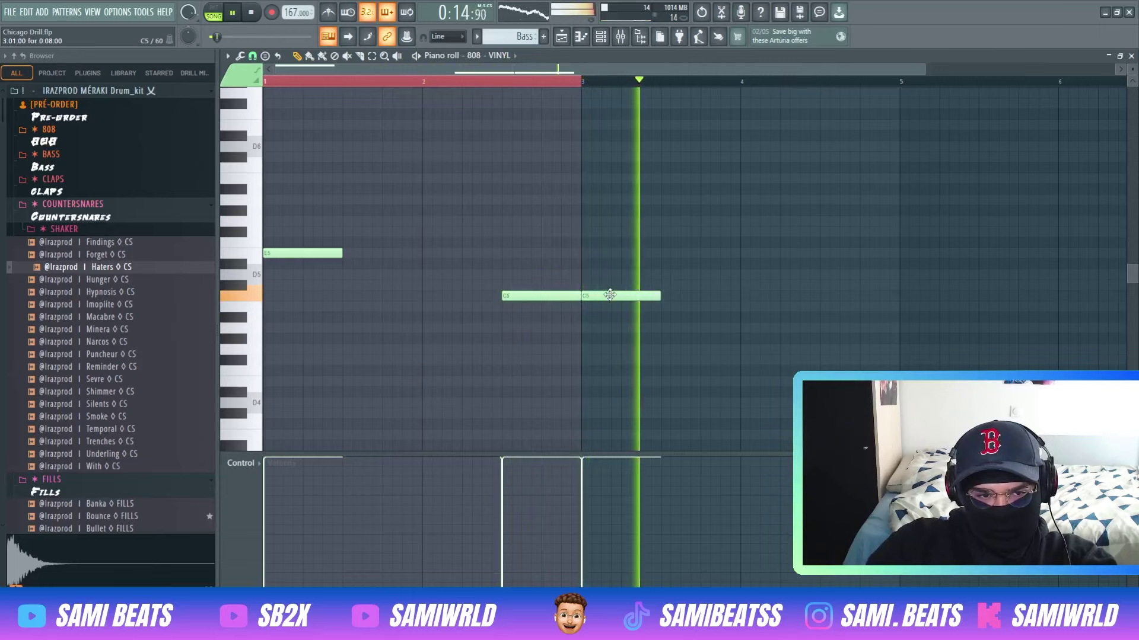
{"action": "key", "text": "space"}
{"action": "key", "text": "space"}
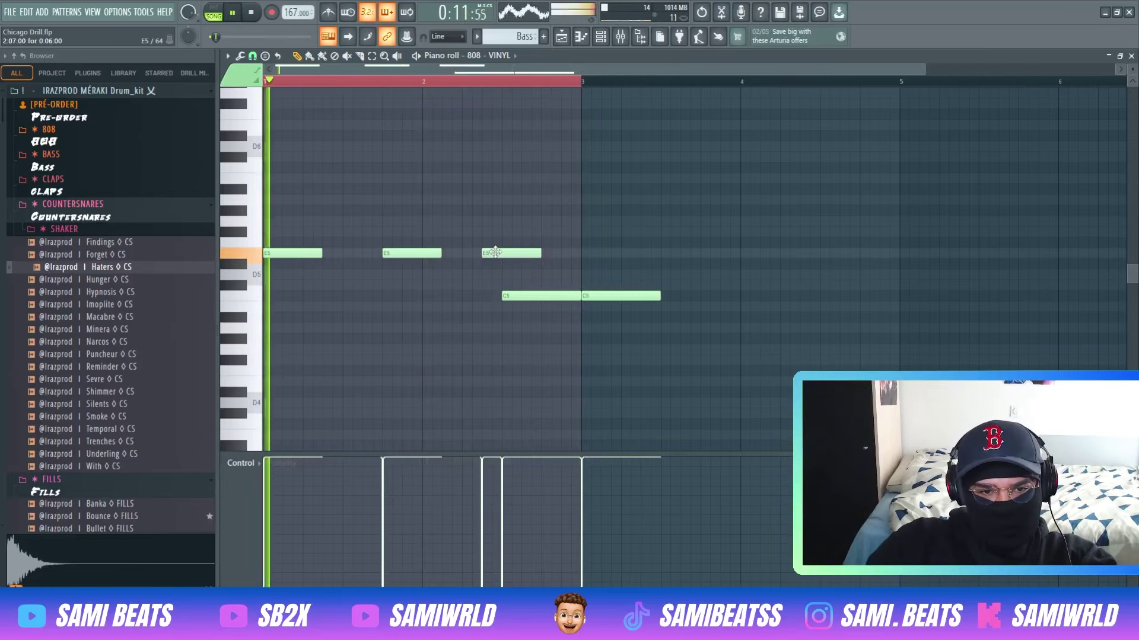
{"action": "right_click", "coordinate": [497, 253]}
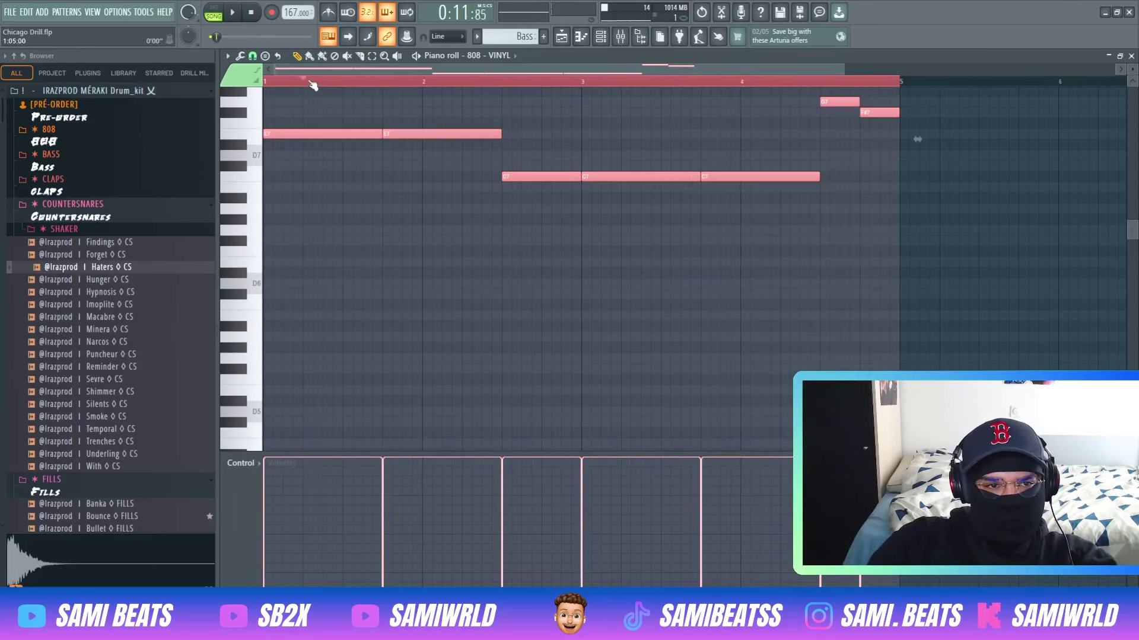
Step: Play the 808 line, lower all its notes by two octaves and return to the arrangement
{"action": "key", "text": "space"}
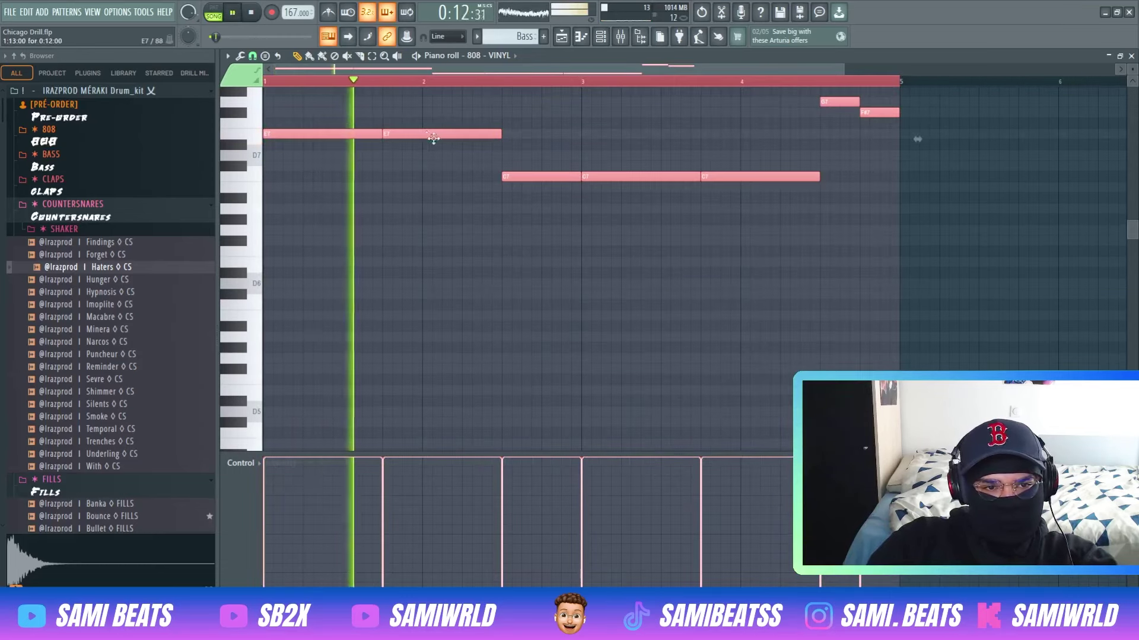
{"action": "left_click", "coordinate": [557, 136]}
{"action": "right_click", "coordinate": [557, 136]}
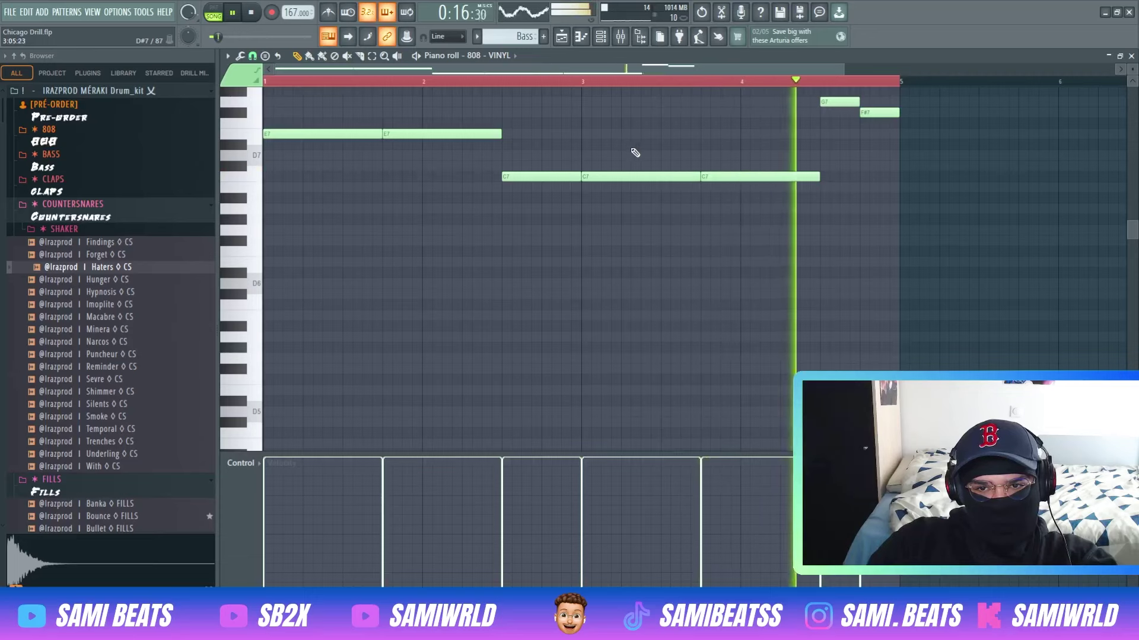
{"action": "key", "text": "ctrl+a"}
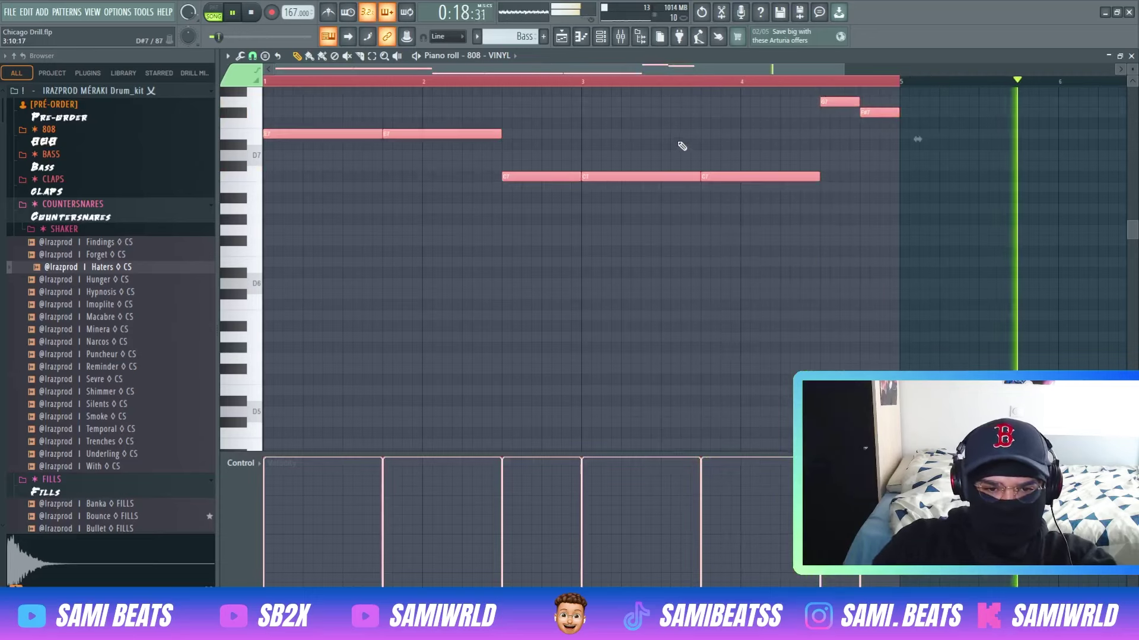
{"action": "key", "text": "ctrl+Down"}
{"action": "key", "text": "ctrl+Down"}
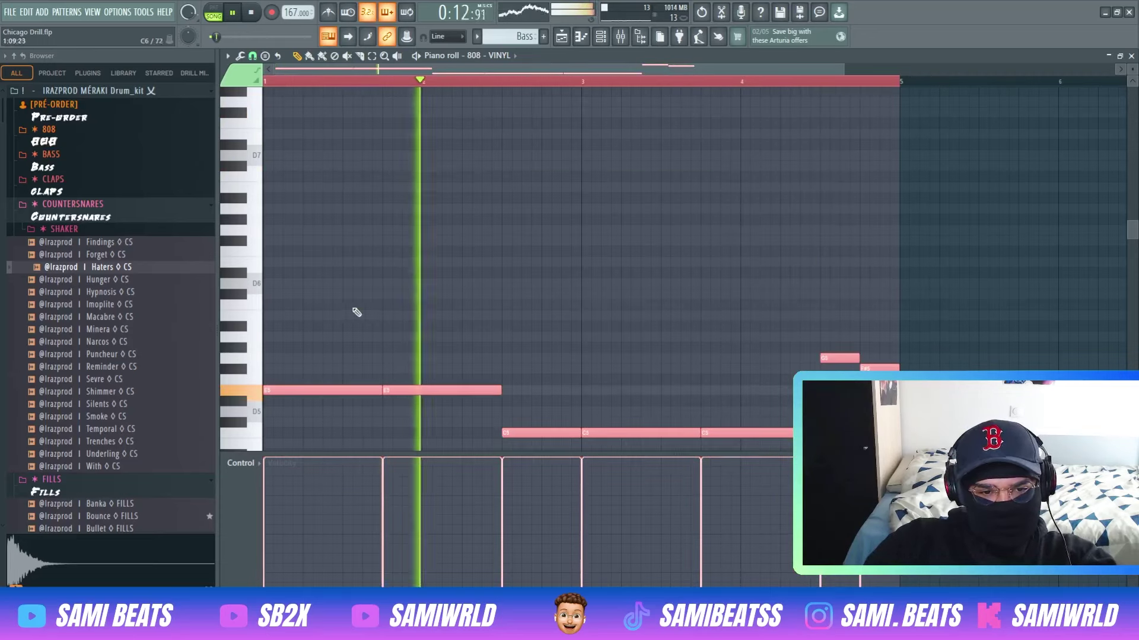
{"action": "key", "text": "ctrl+d"}
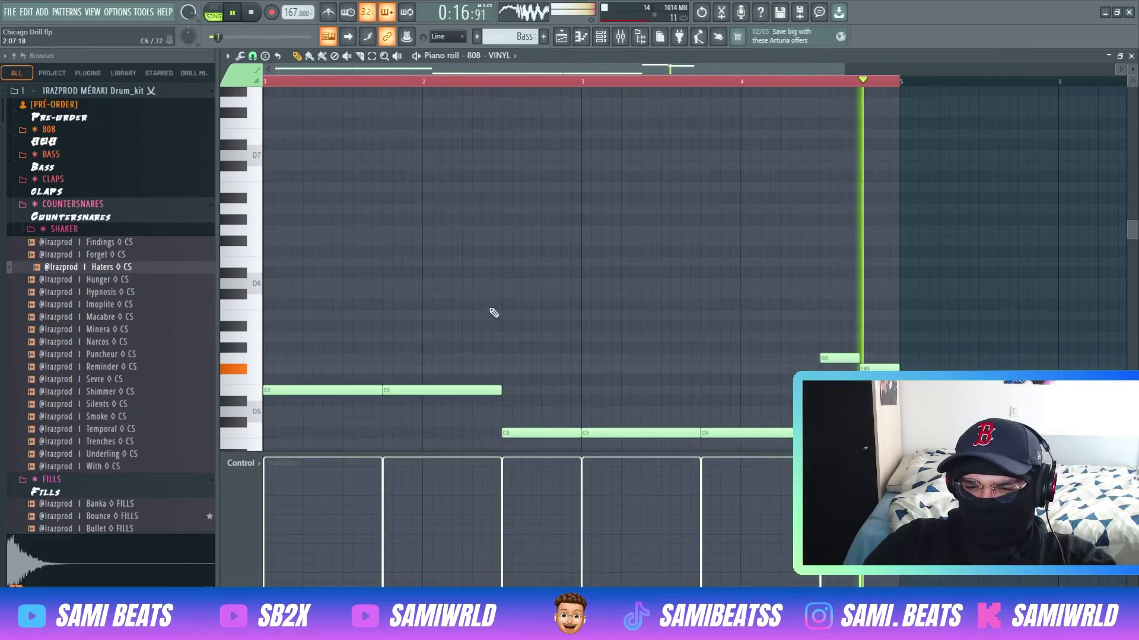
{"action": "key", "text": "Escape"}
{"action": "key", "text": "Escape"}
{"action": "key", "text": "space"}
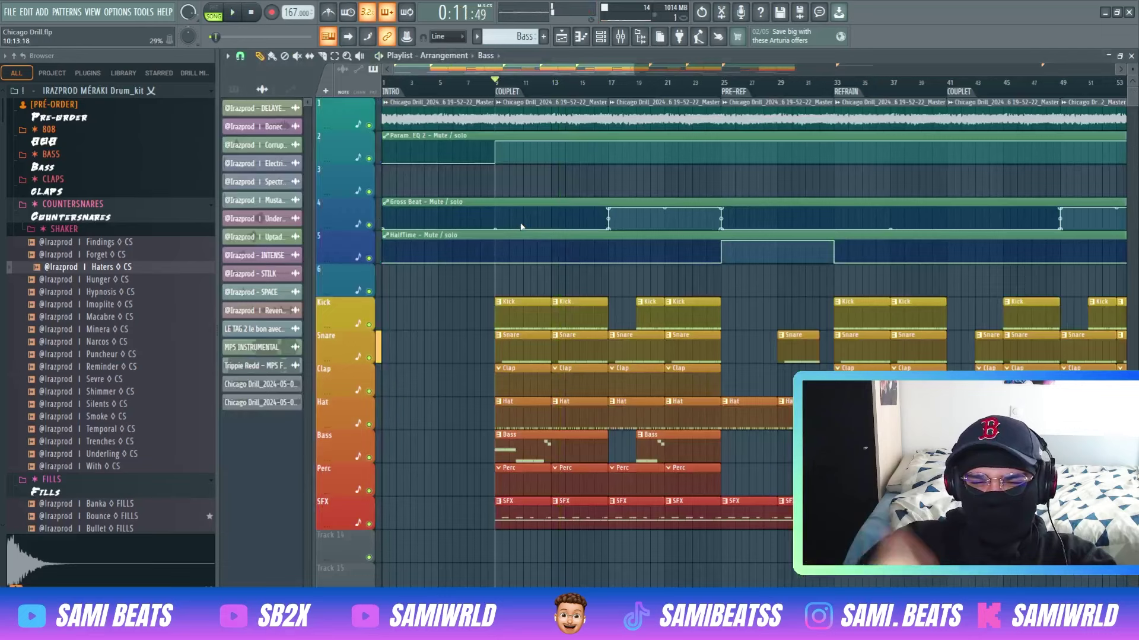
Step: Duplicate the four-bar 808 line into bars 5 to 8 and add an E6 note on step 7 of bar 5
{"action": "double_click", "coordinate": [540, 446]}
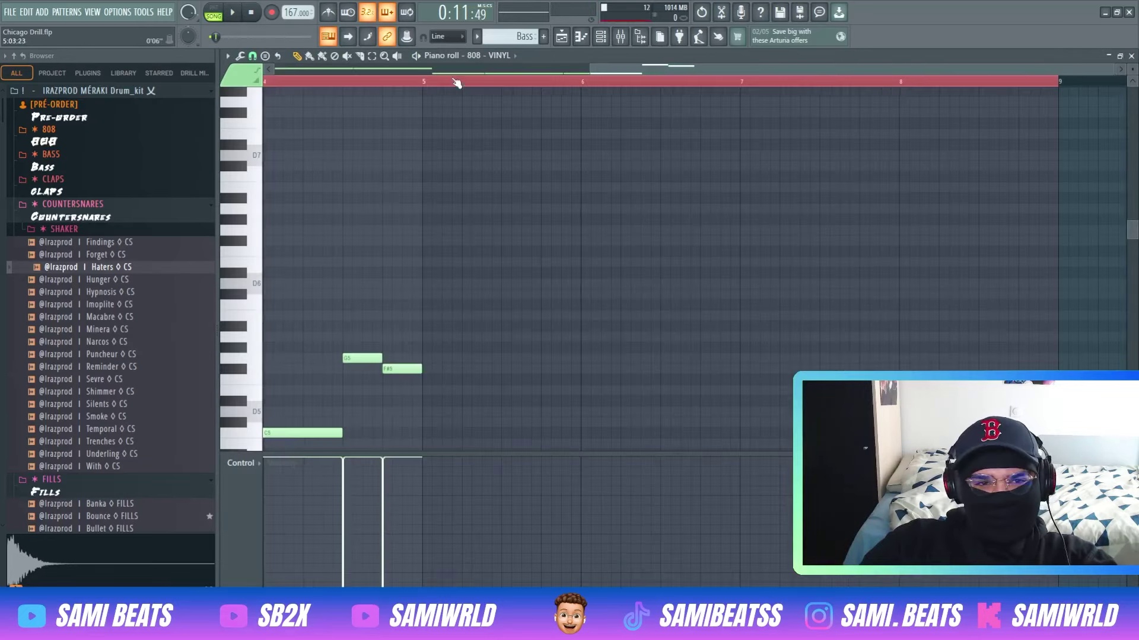
{"action": "left_click_drag", "start_coordinate": [457, 83], "coordinate": [265, 83]}
{"action": "key", "text": "ctrl+b"}
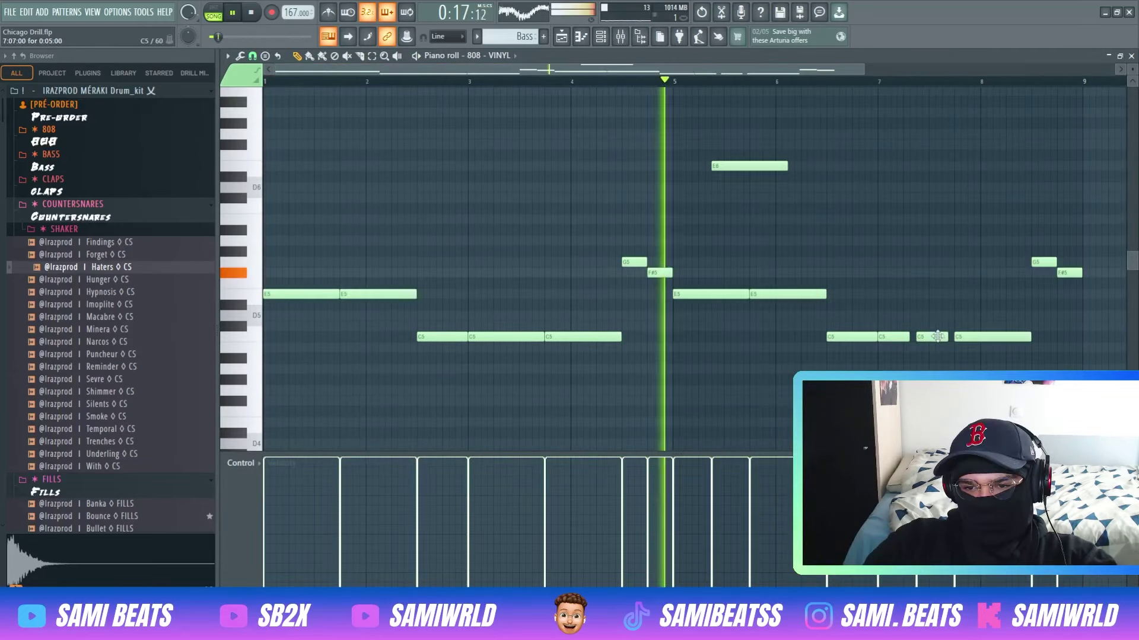
Step: Place C6 notes on step 7 of bar 7 and step 3 of bar 8, end bar 8 on A5 and G5, and trim overlapping notes
{"action": "left_click_drag", "start_coordinate": [938, 338], "coordinate": [918, 329]}
{"action": "key", "text": "ctrl+Up"}
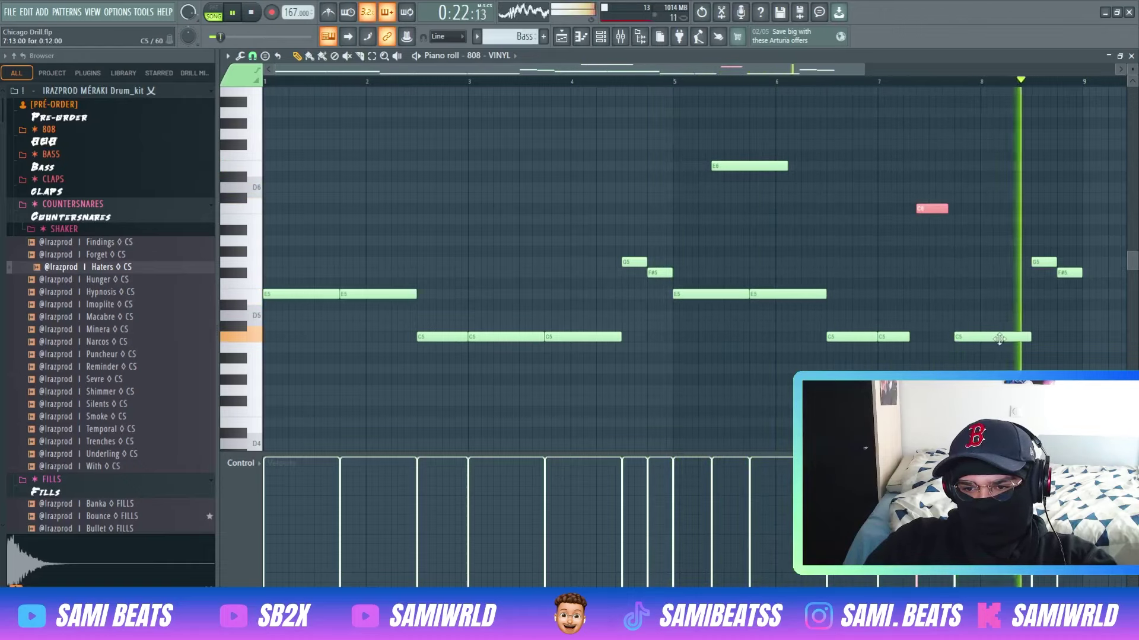
{"action": "key", "text": "space"}
{"action": "left_click_drag", "start_coordinate": [998, 328], "coordinate": [998, 340]}
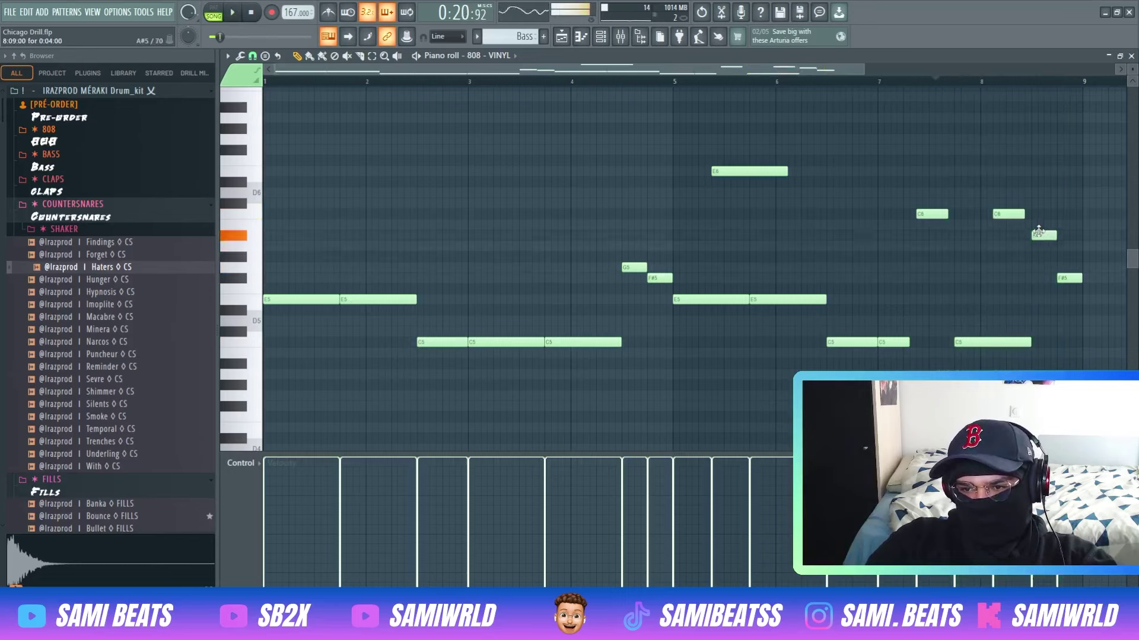
{"action": "key", "text": "space"}
{"action": "left_click_drag", "start_coordinate": [1039, 231], "coordinate": [1066, 261]}
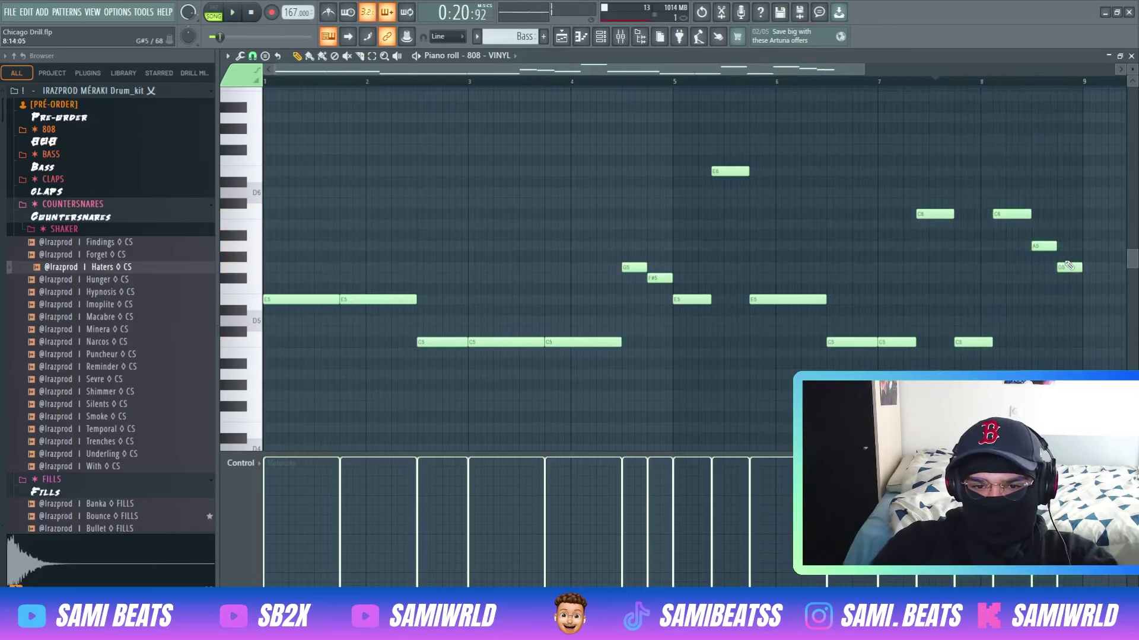
Step: Audition the whole eight-bar 808 line two octaves higher and shift its notes back down
{"action": "key", "text": "ctrl+a"}
{"action": "key", "text": "ctrl+Up"}
{"action": "key", "text": "ctrl+Up"}
{"action": "left_click", "coordinate": [684, 82]}
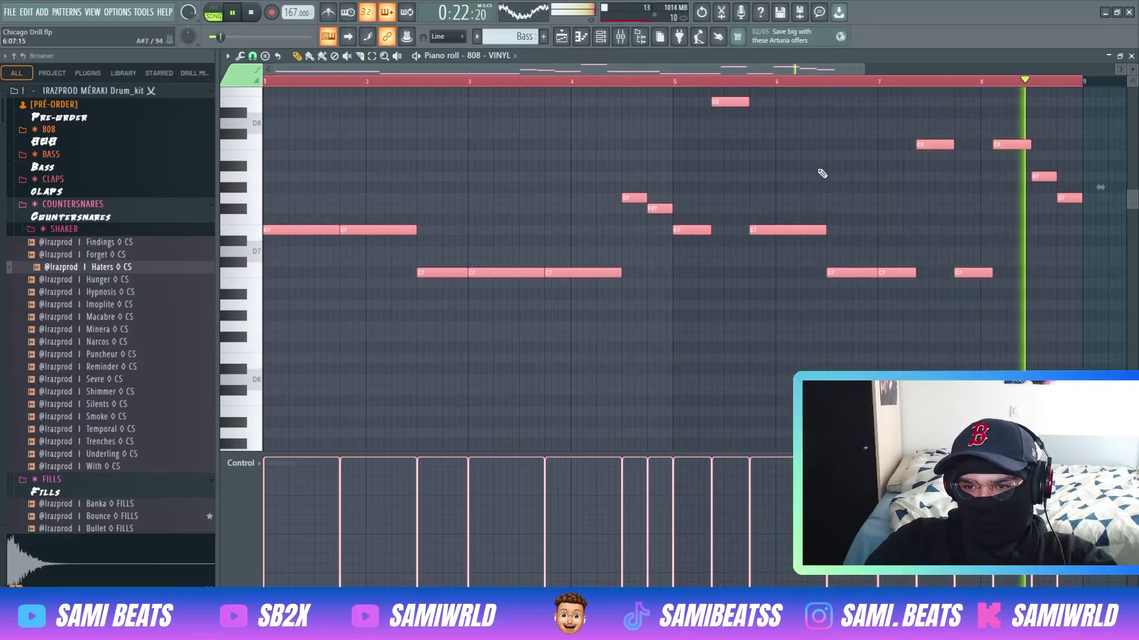
{"action": "key", "text": "space"}
{"action": "key", "text": "ctrl+Down"}
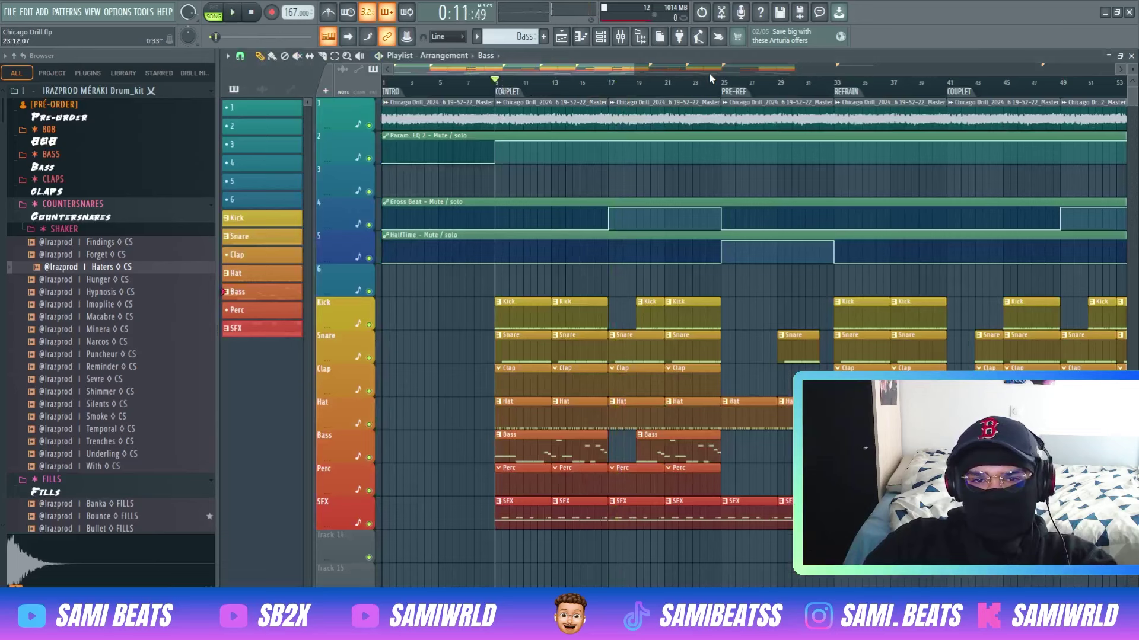